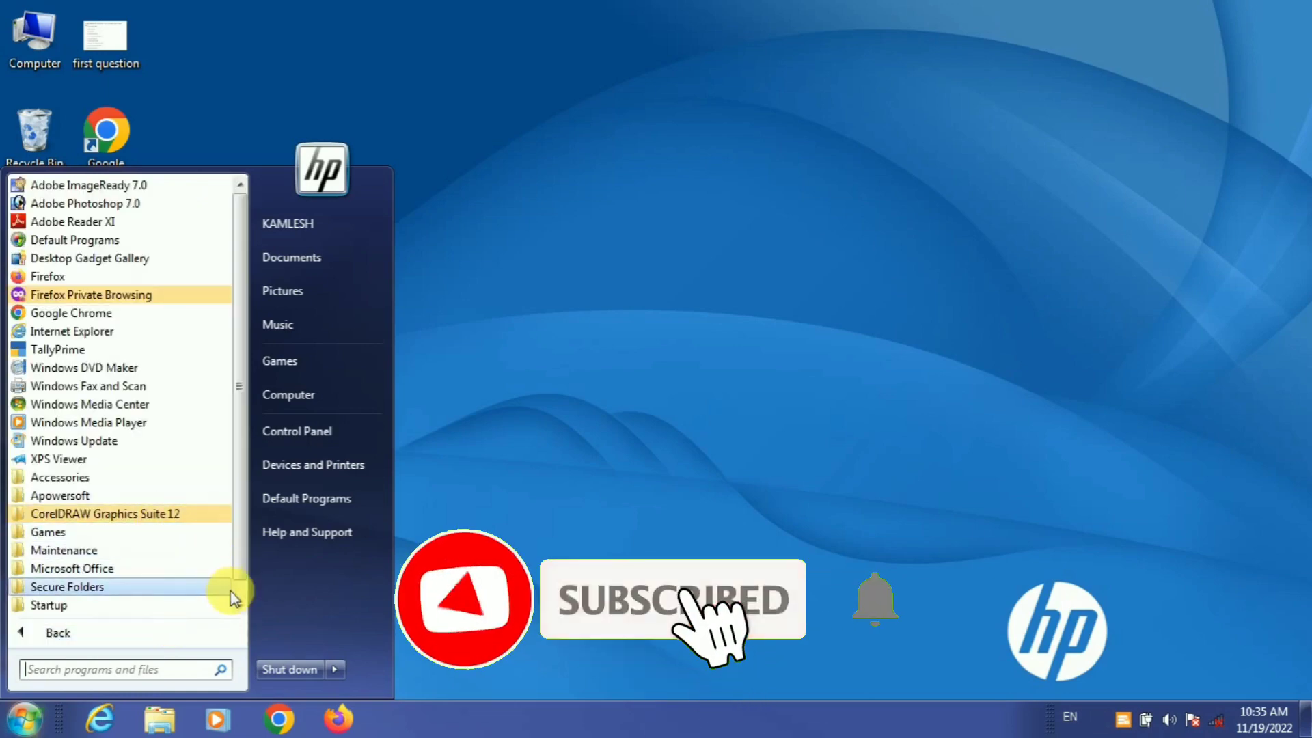
# Launch CorelDRAW 12 from the CorelDRAW Graphics Suite 12 program group and start a new blank document
pyautogui.scroll(-1, 214, 563)
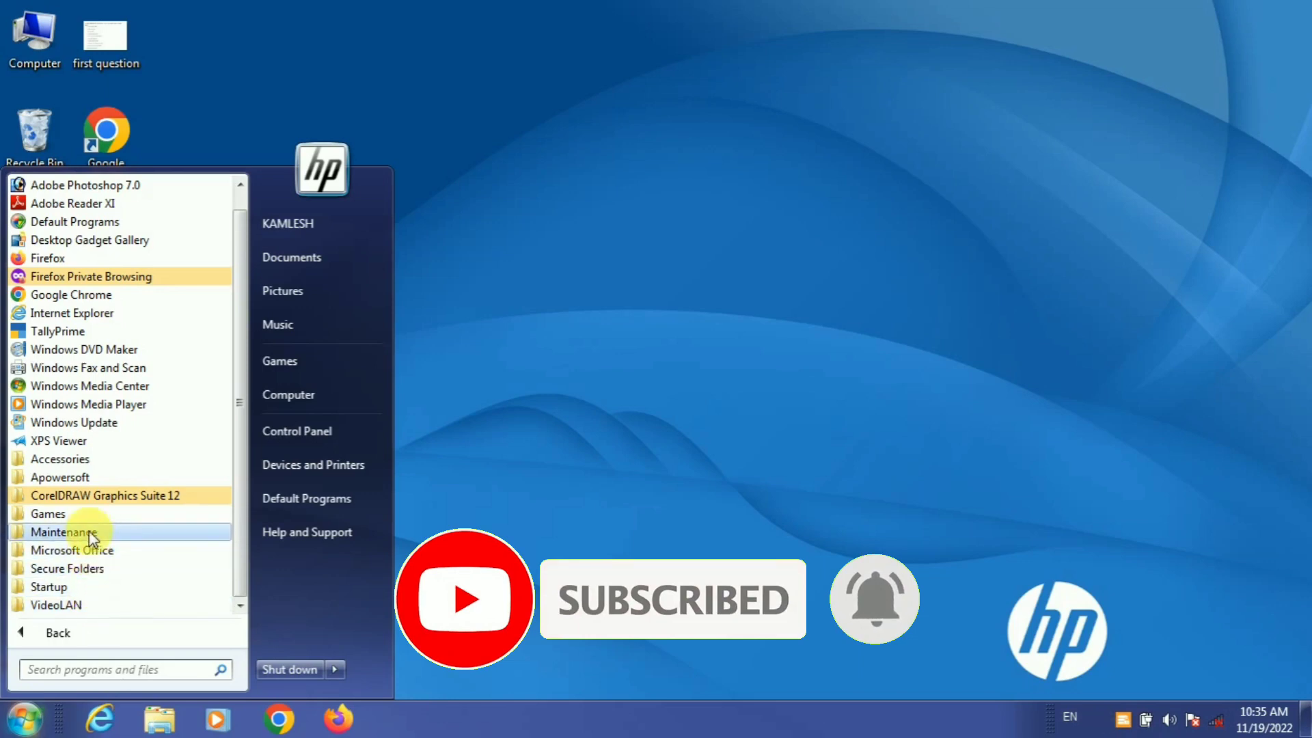
pyautogui.click(115, 501)
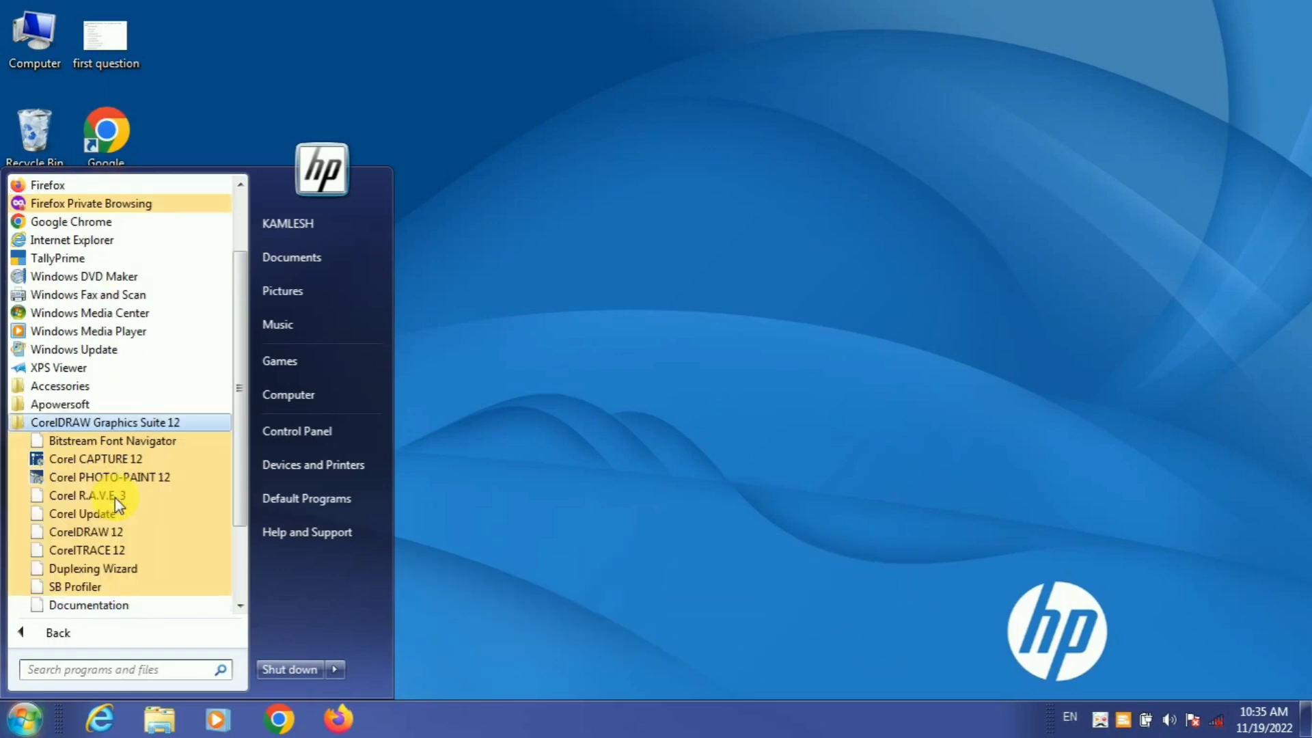
pyautogui.click(125, 540)
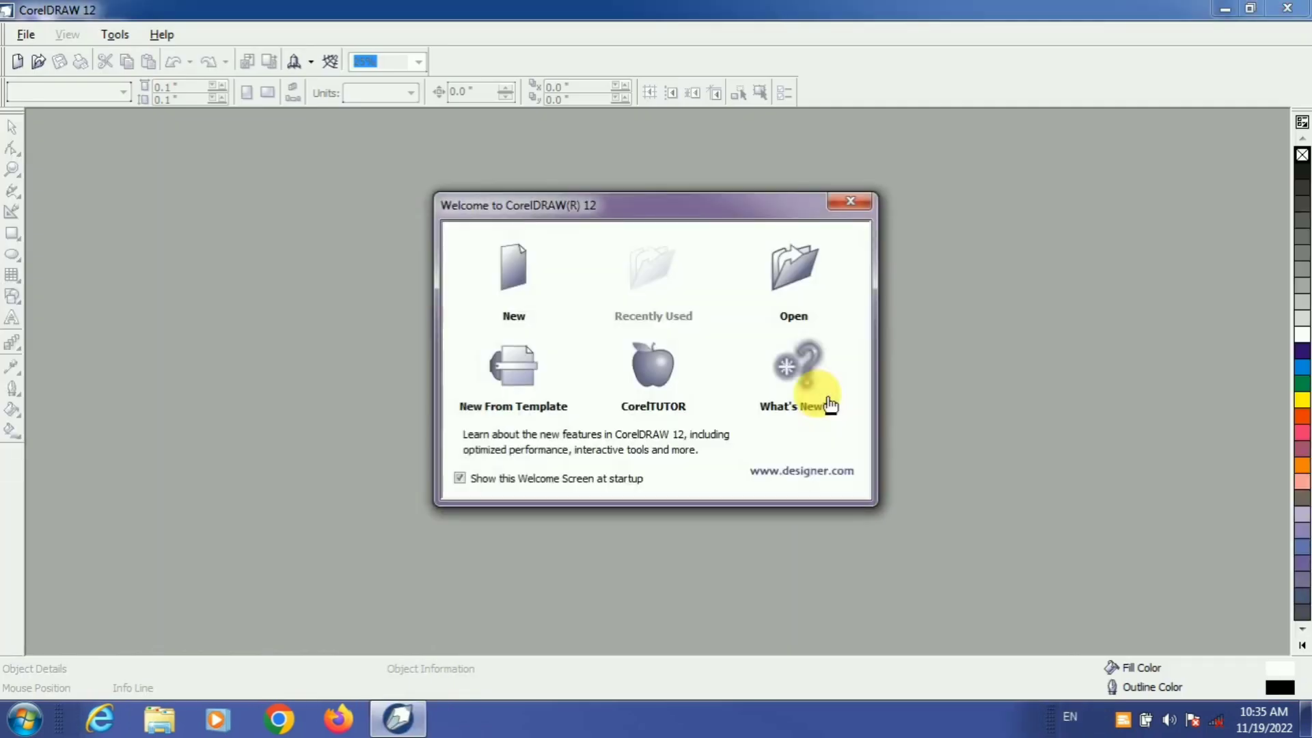
pyautogui.click(518, 284)
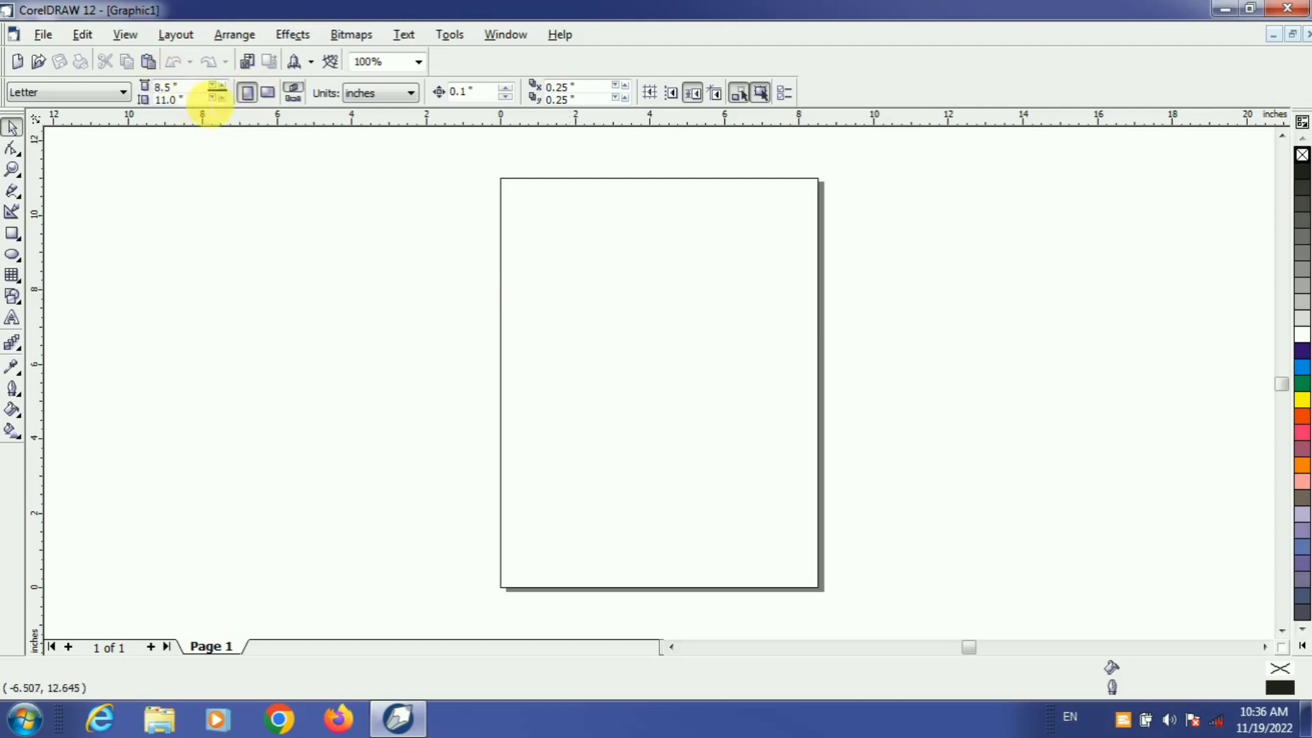
# Set the Letter page to landscape orientation
pyautogui.click(255, 97)
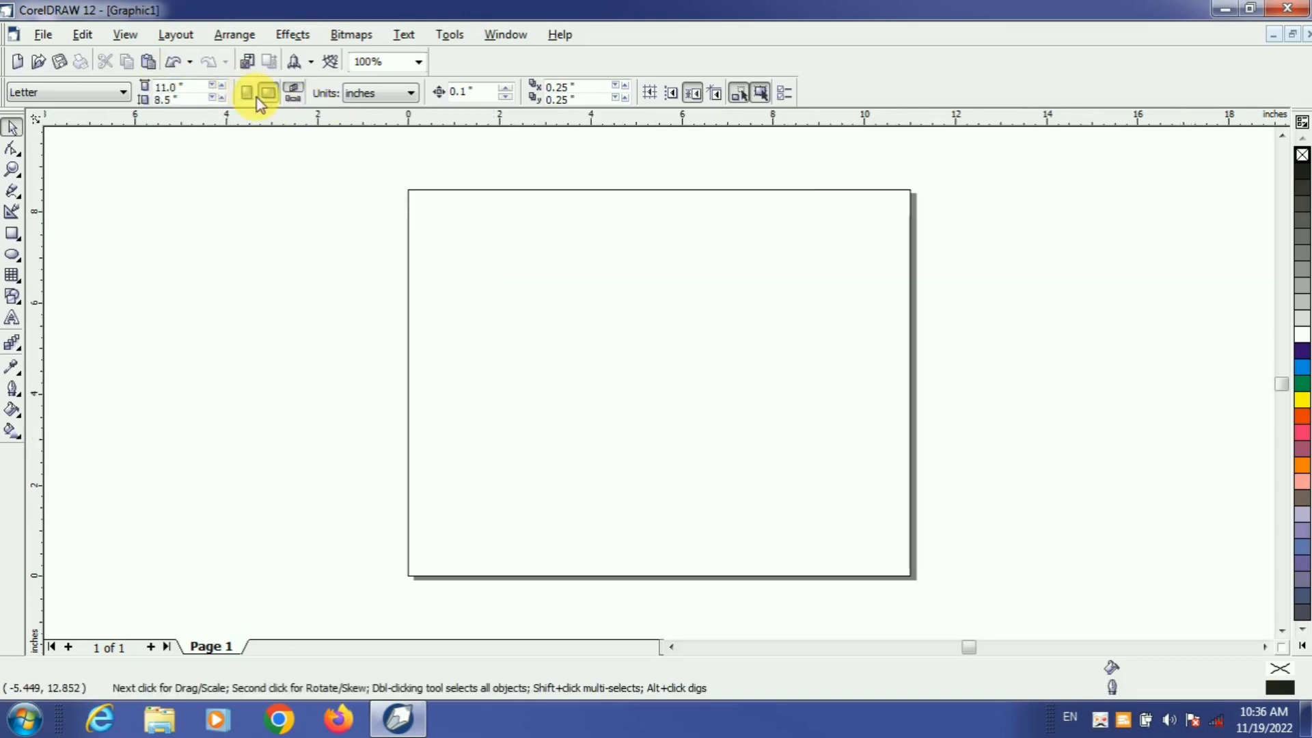
pyautogui.click(246, 92)
pyautogui.click(266, 94)
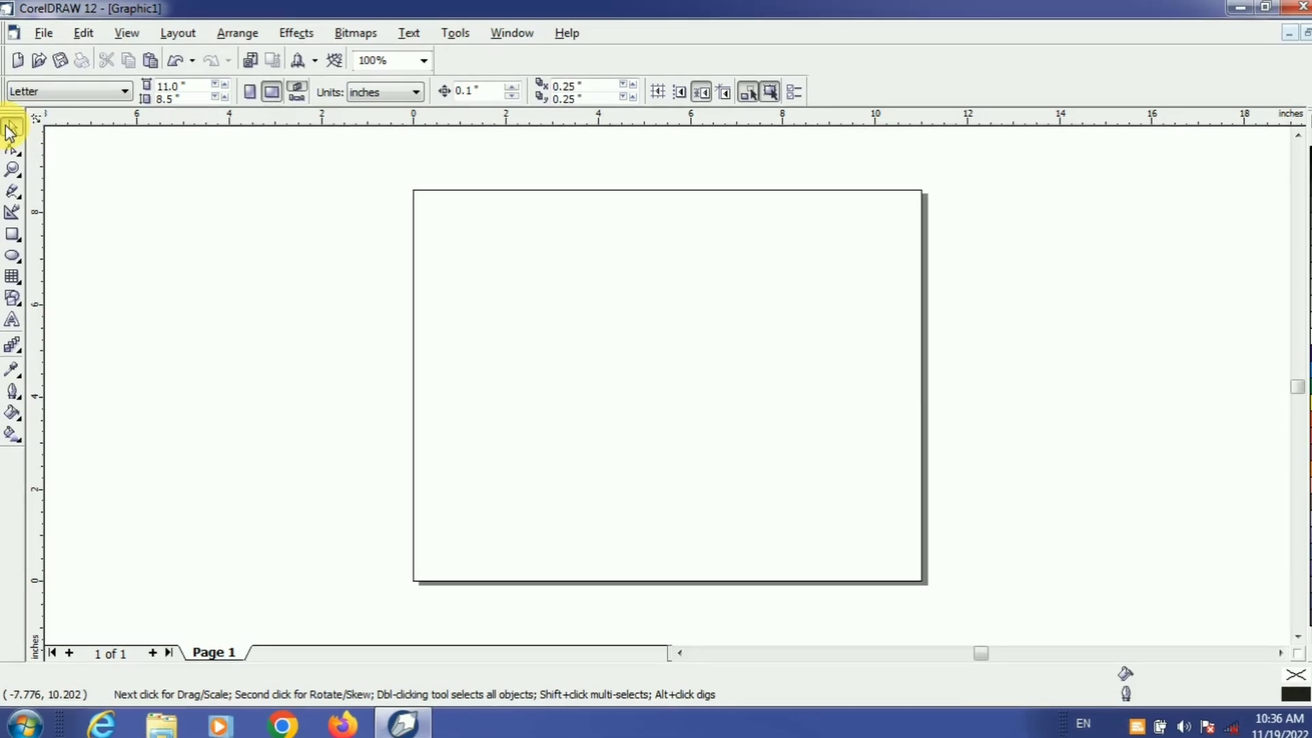
# Explore the Shape, Zoom and Hand tools, panning the page and fitting it back in view
pyautogui.click(19, 143)
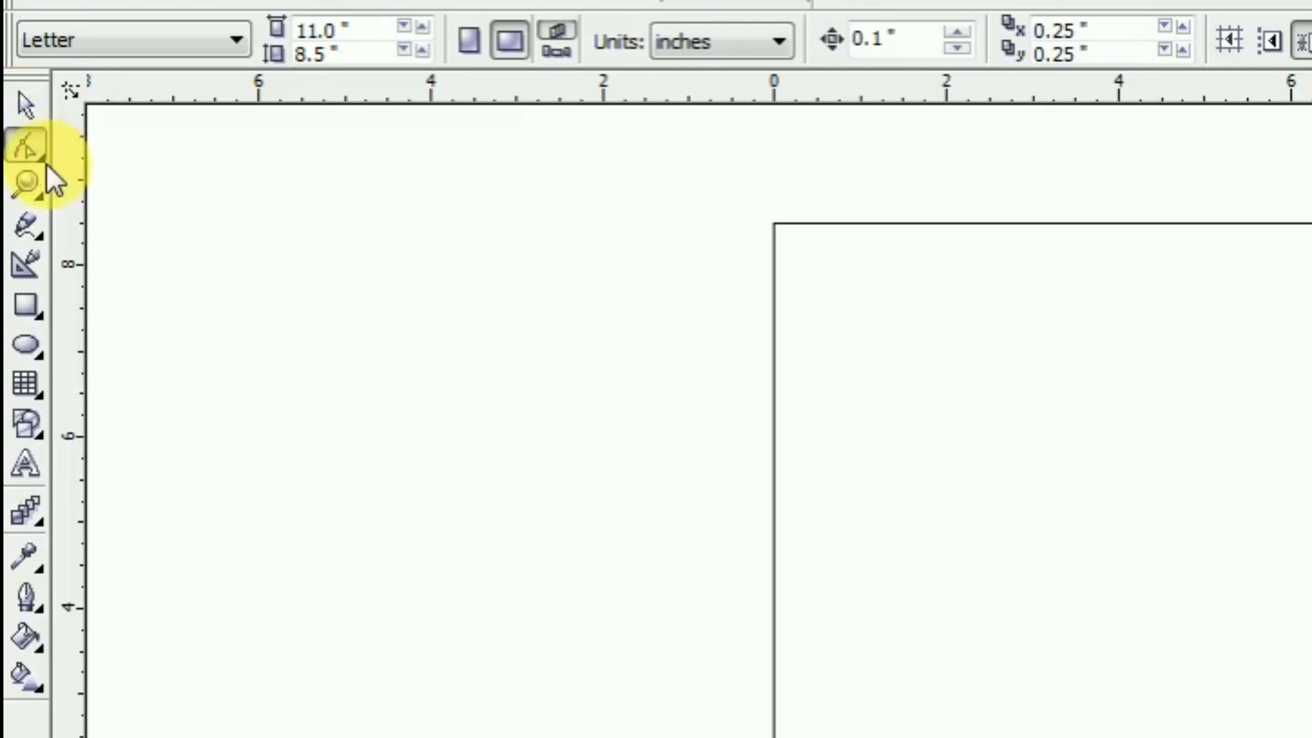
pyautogui.click(42, 157)
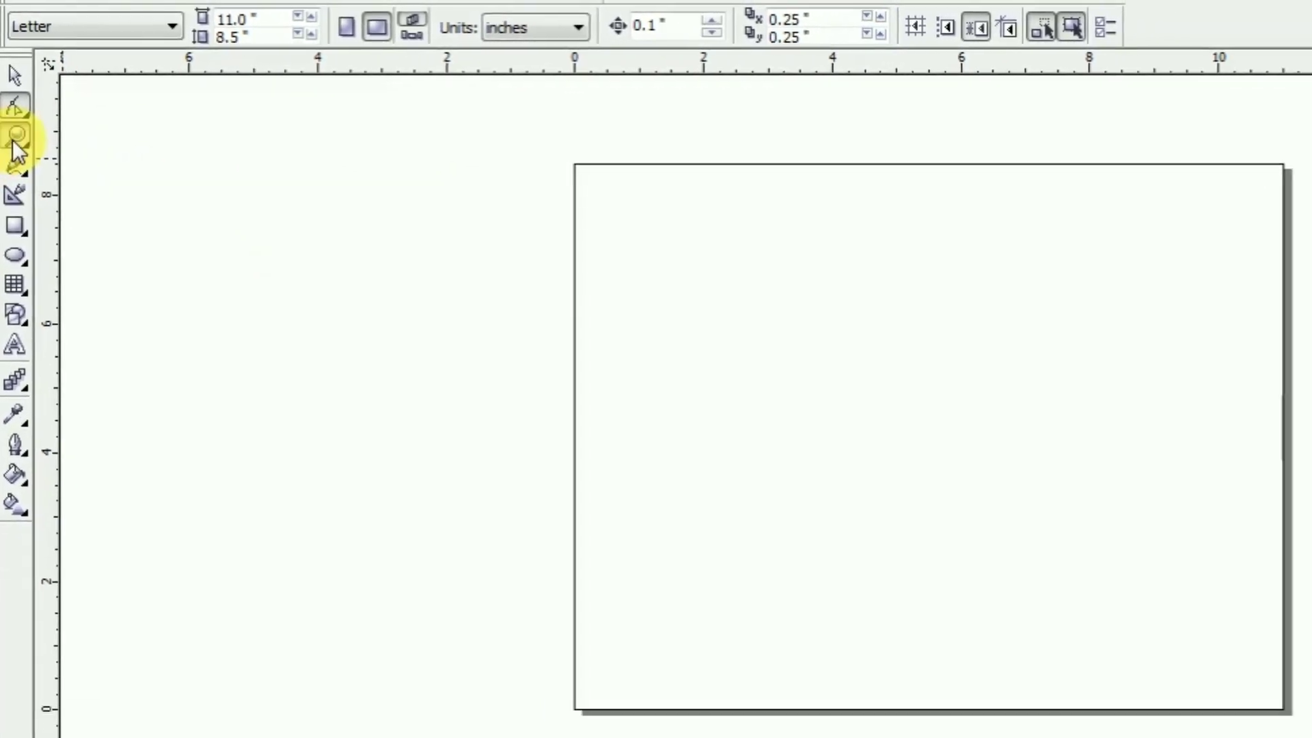
pyautogui.click(19, 147)
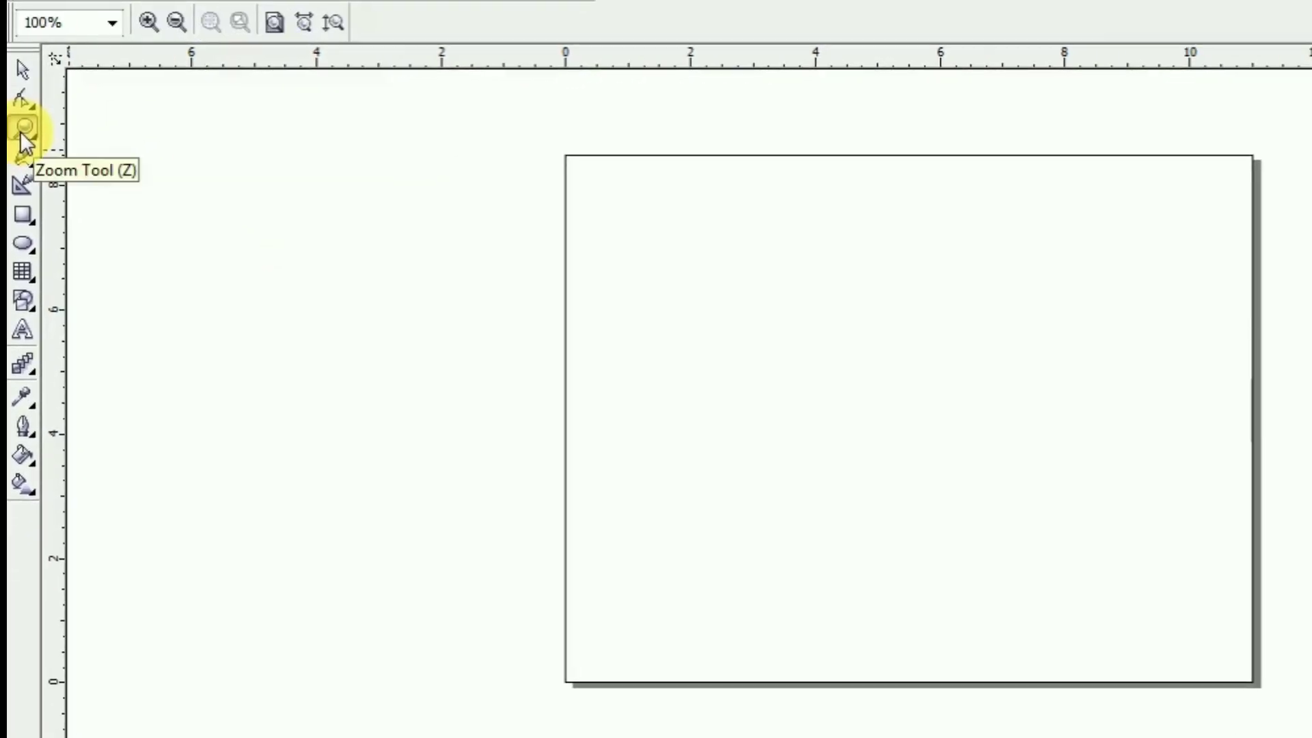
pyautogui.click(32, 134)
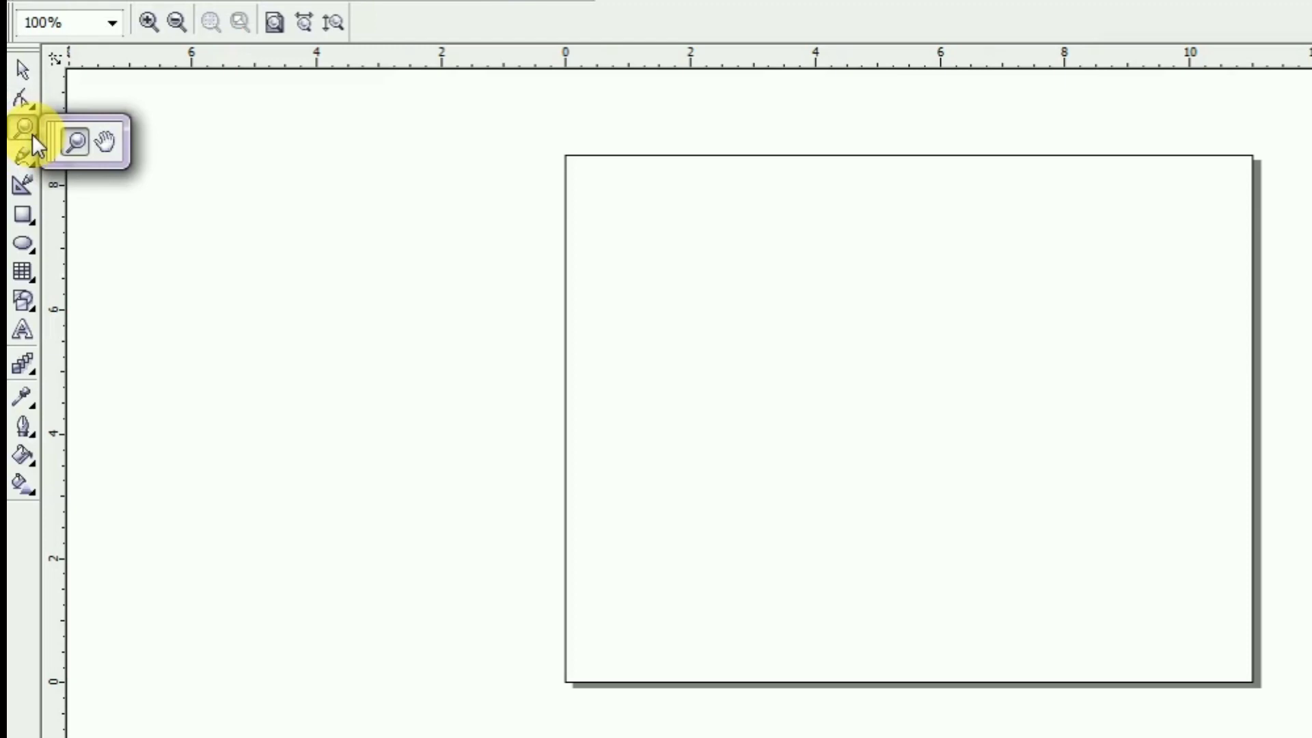
pyautogui.click(106, 142)
pyautogui.moveTo(1031, 445); pyautogui.dragTo(964, 412)
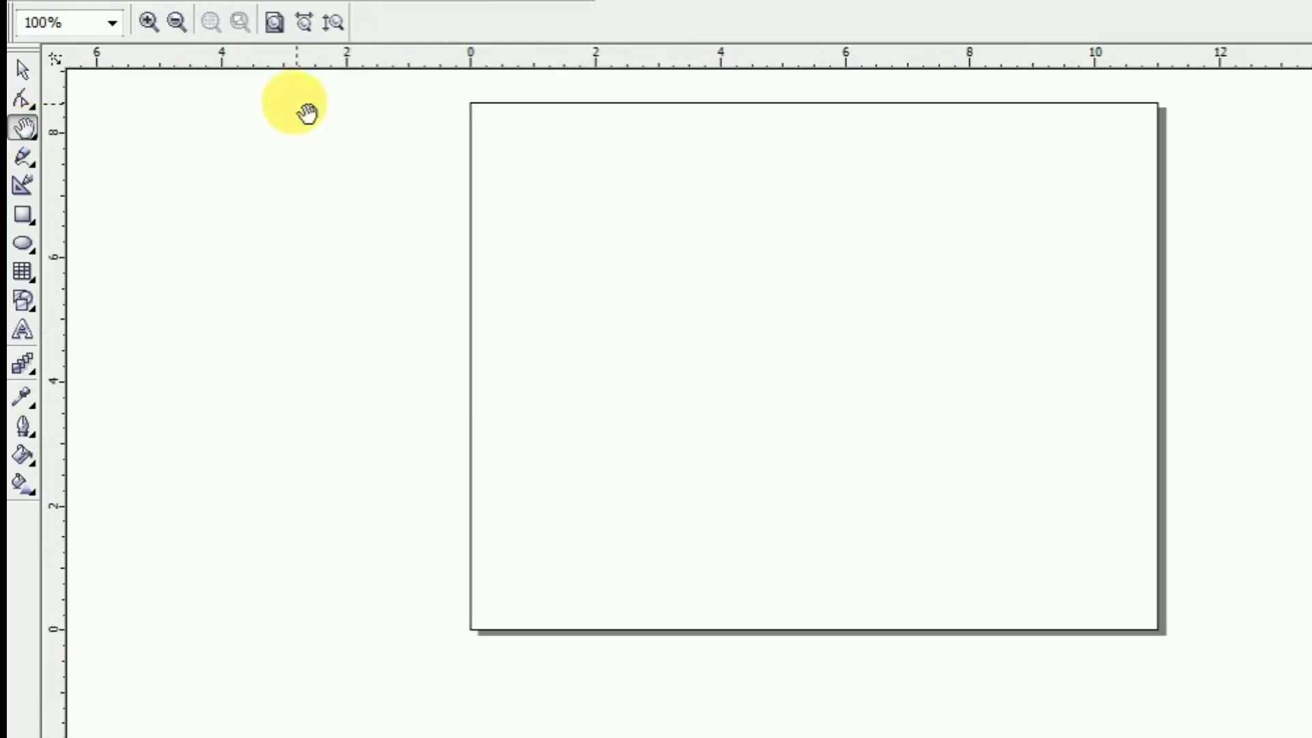
pyautogui.click(275, 22)
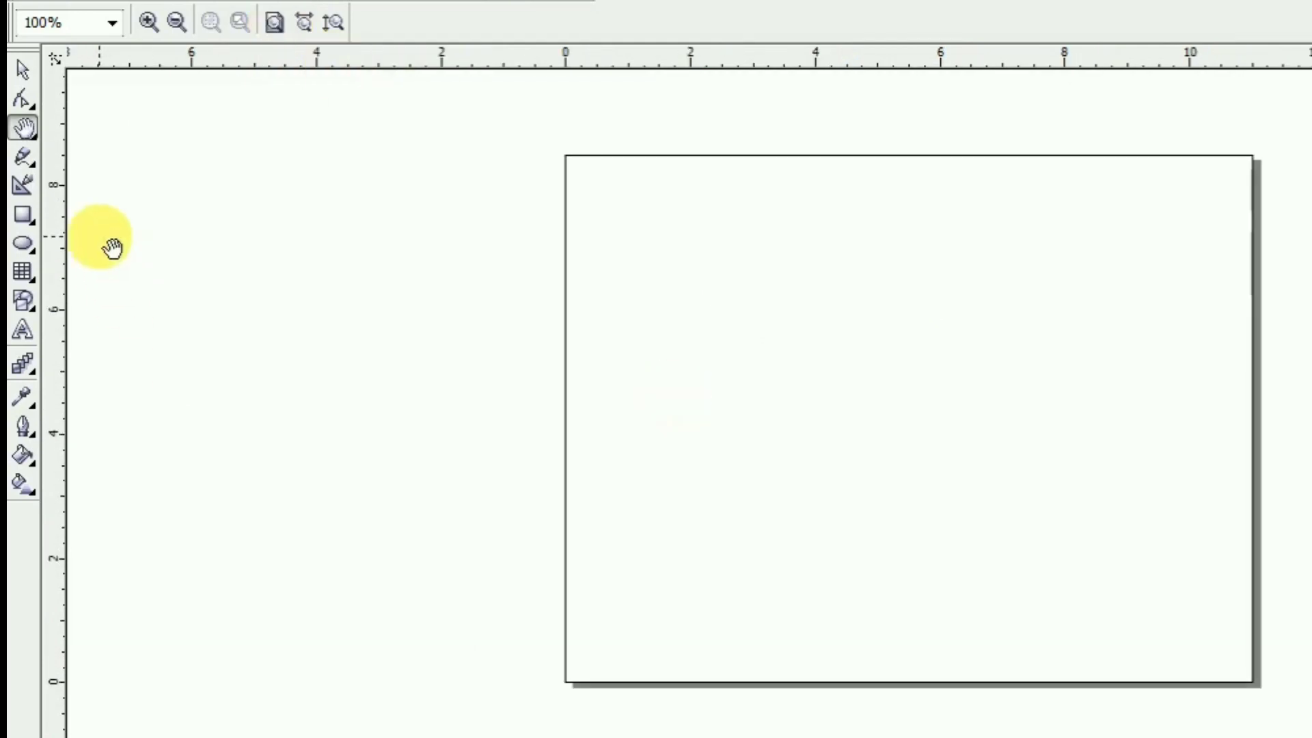
# Examine the curve, Smart Drawing, Perfect Shapes, Text, Interactive Blend, Eyedropper, Outline, Fill and Interactive Fill tools with their options
pyautogui.click(27, 147)
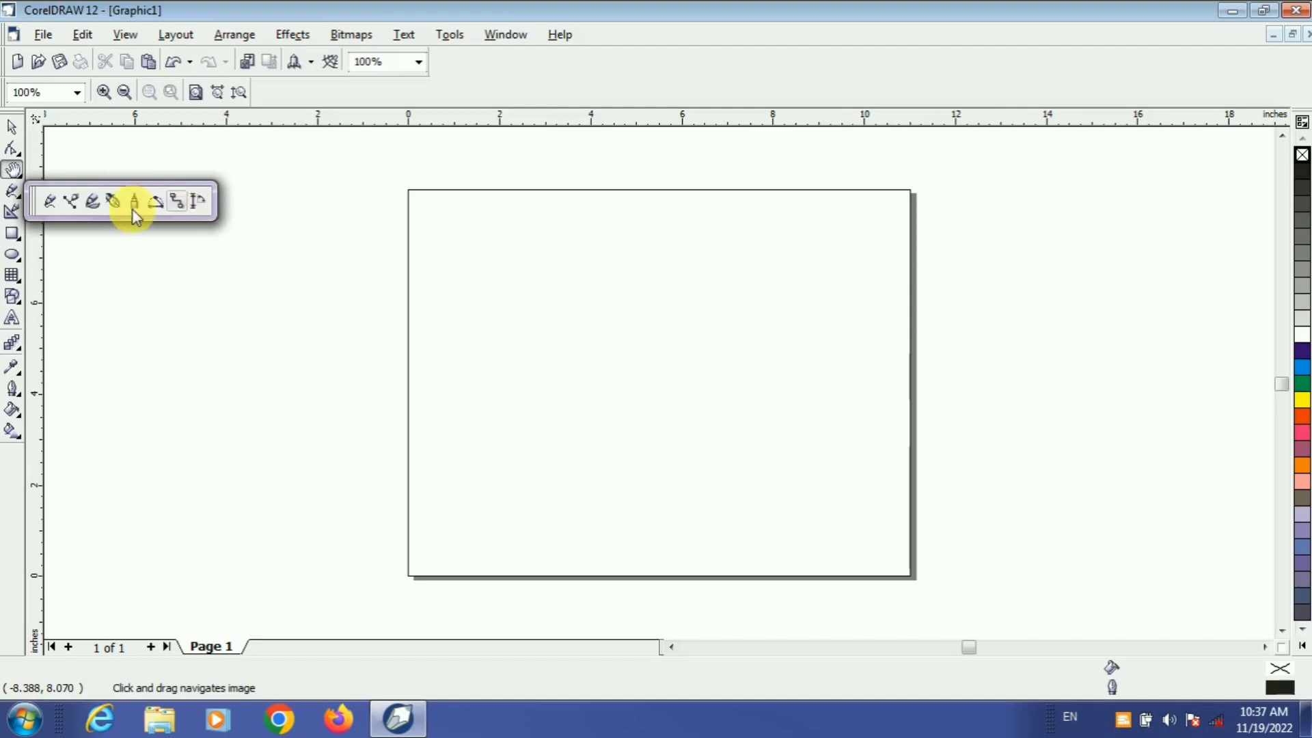
pyautogui.click(15, 216)
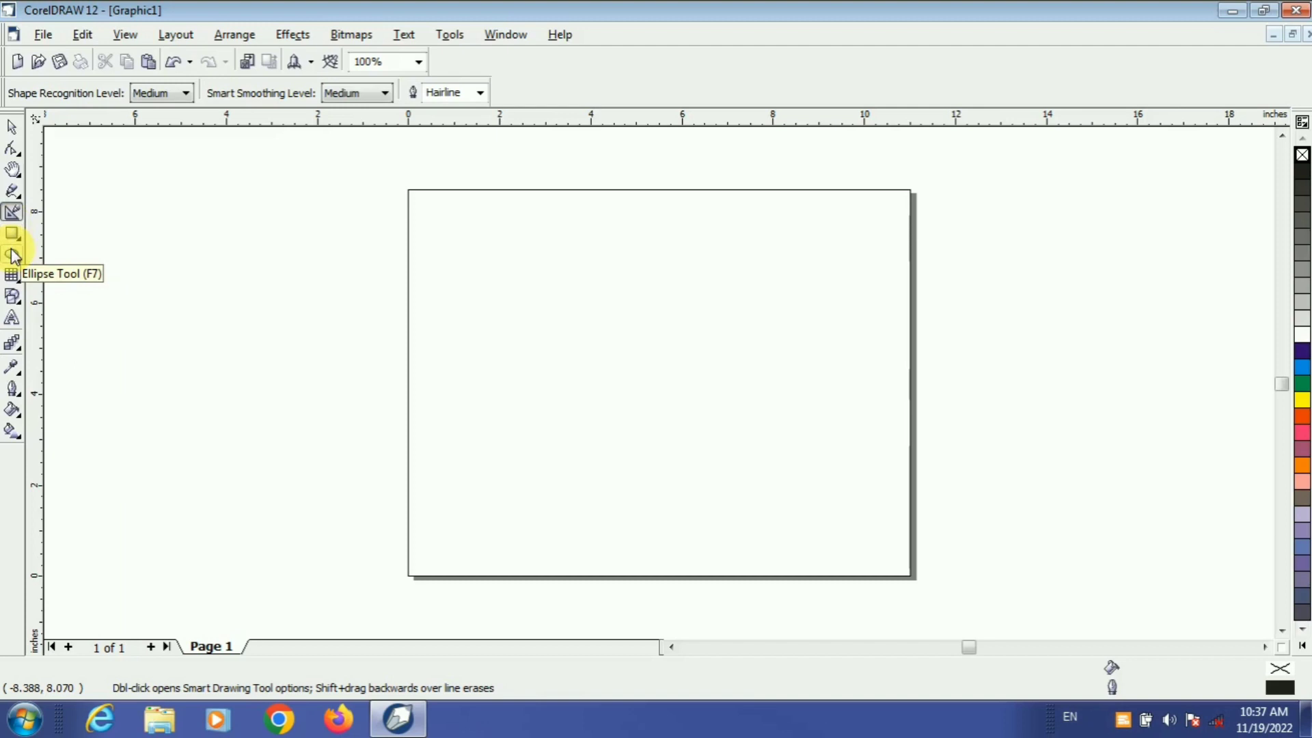
pyautogui.click(18, 297)
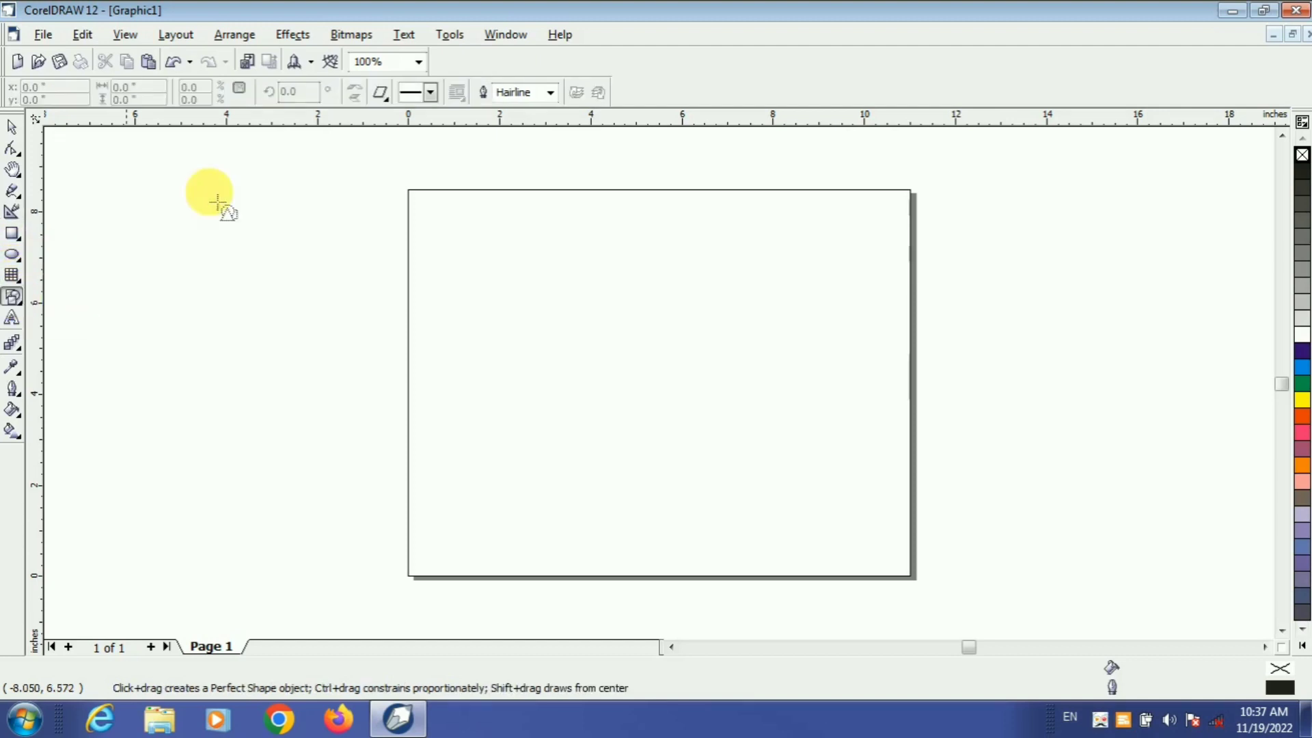
pyautogui.click(385, 98)
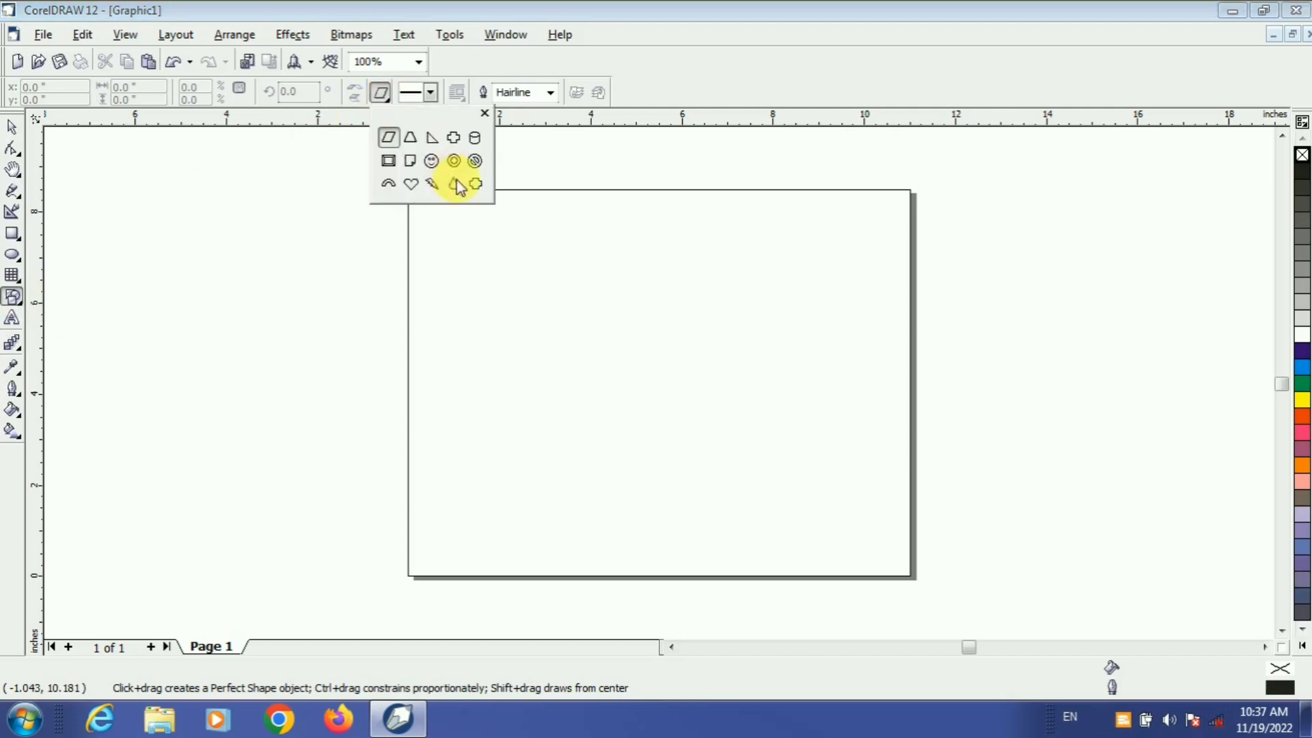
pyautogui.click(3, 315)
pyautogui.click(6, 319)
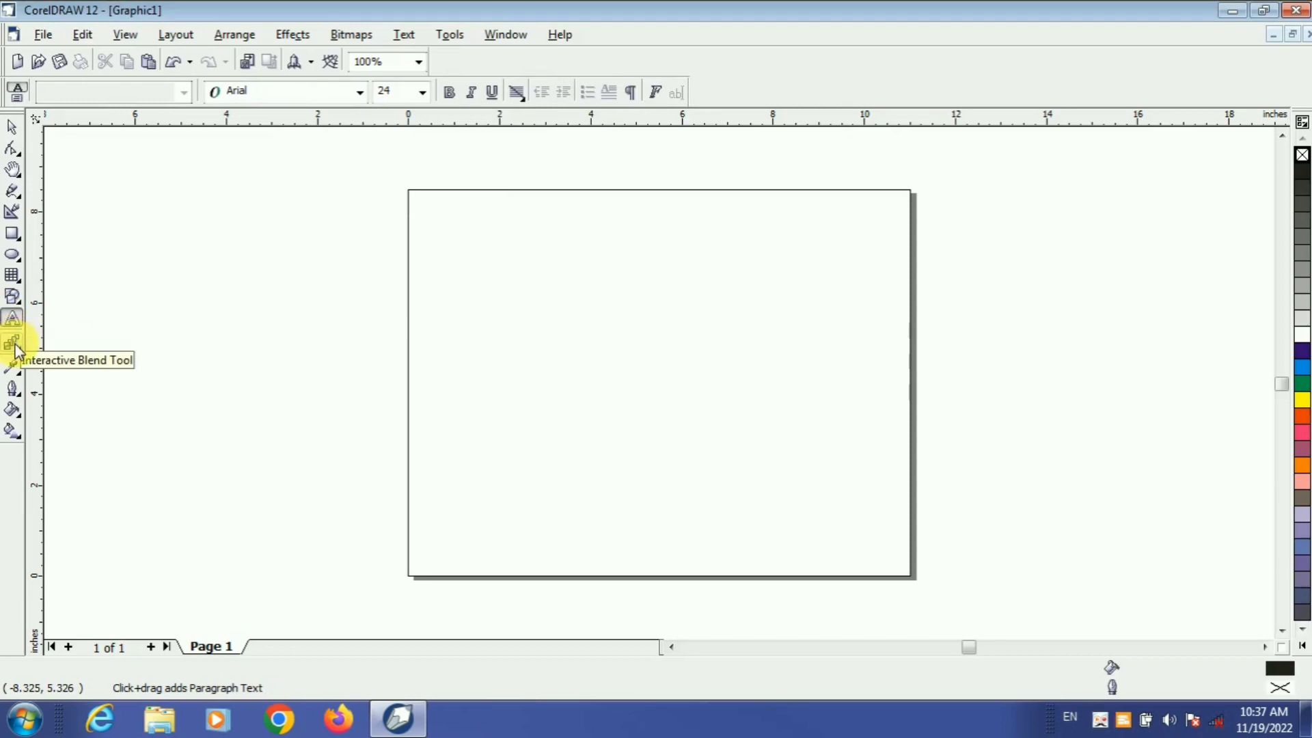
pyautogui.click(15, 346)
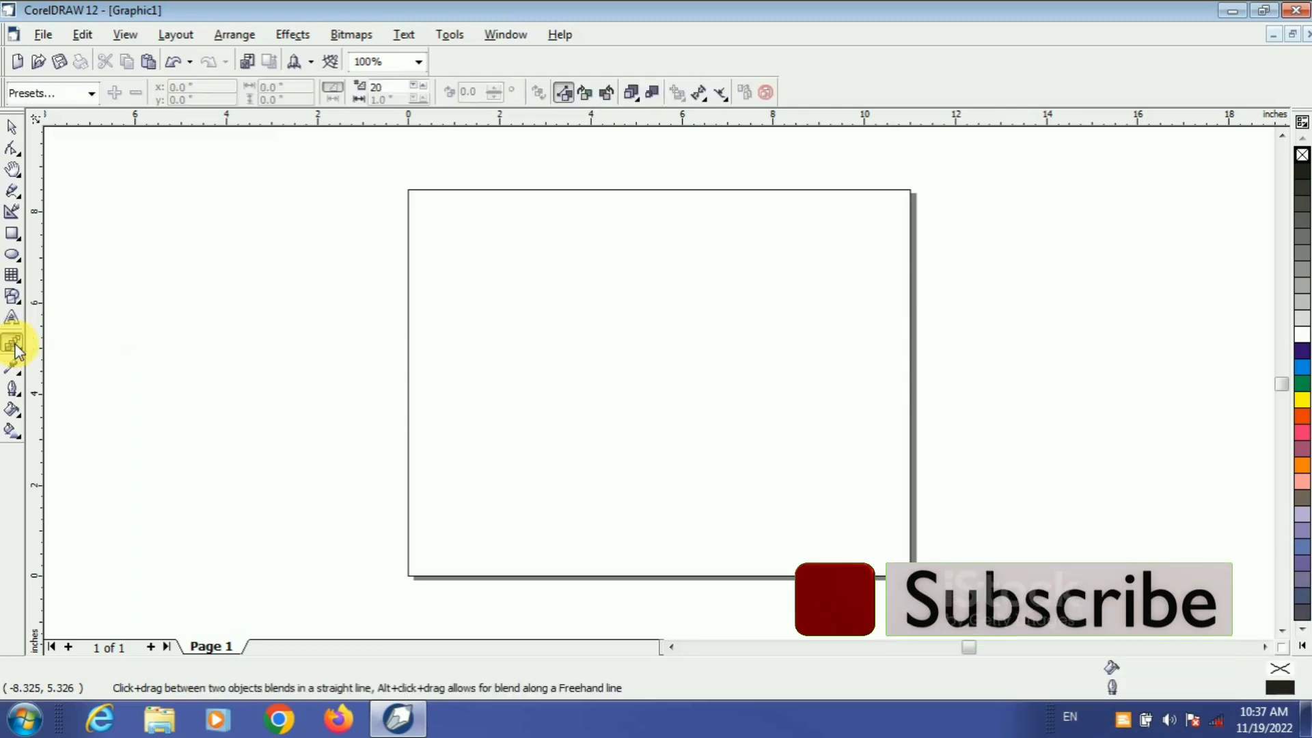
pyautogui.click(15, 367)
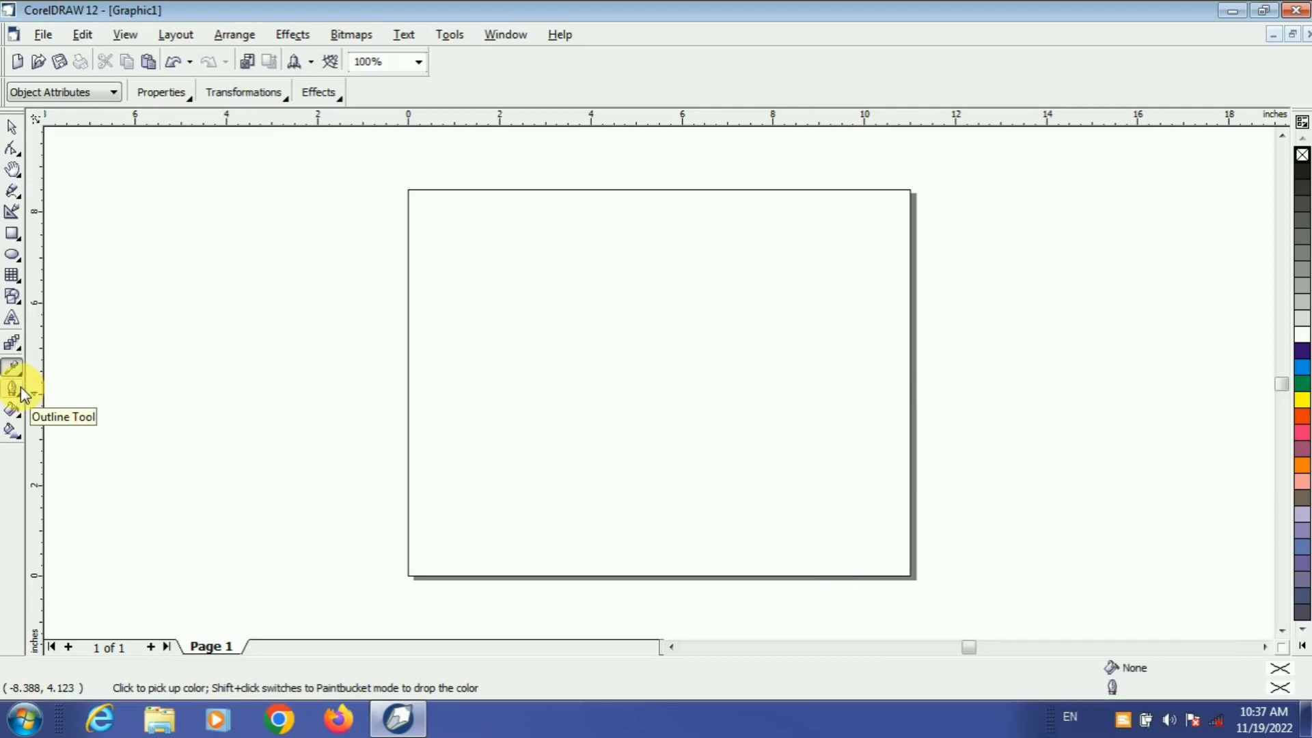
pyautogui.click(20, 388)
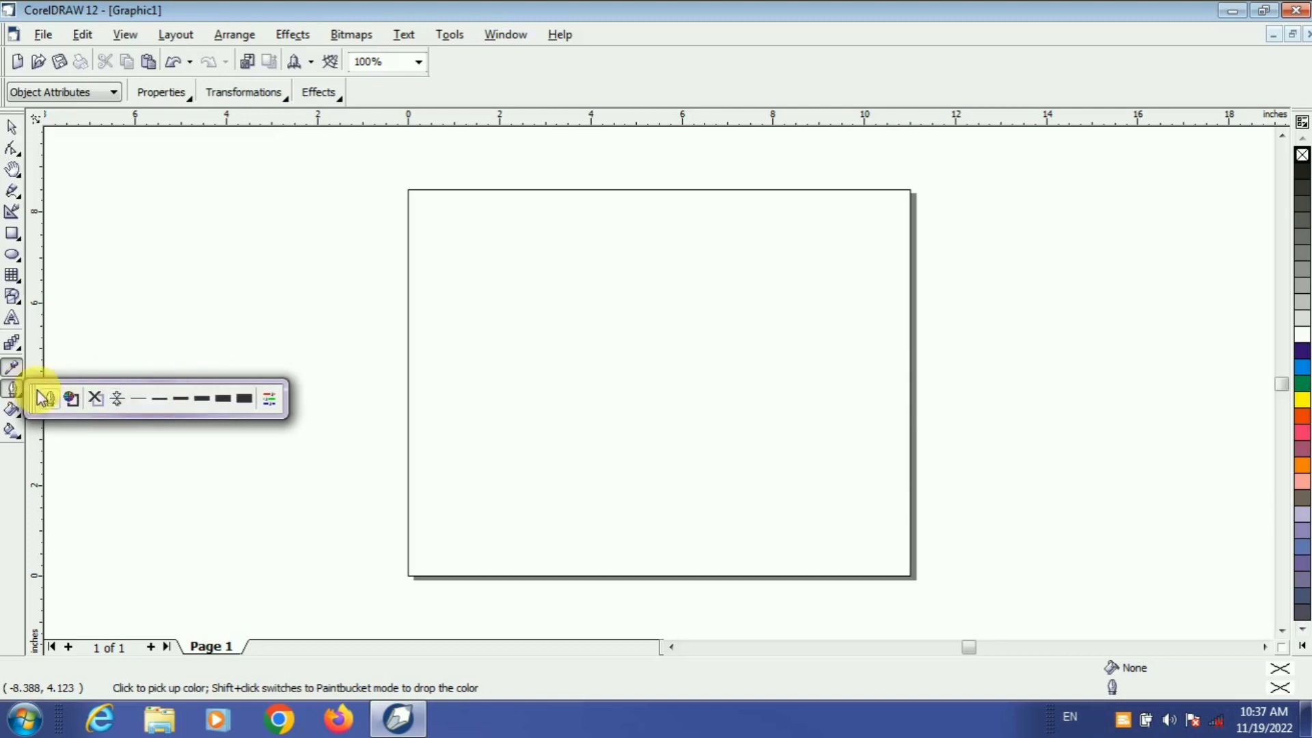
pyautogui.click(15, 411)
pyautogui.click(11, 430)
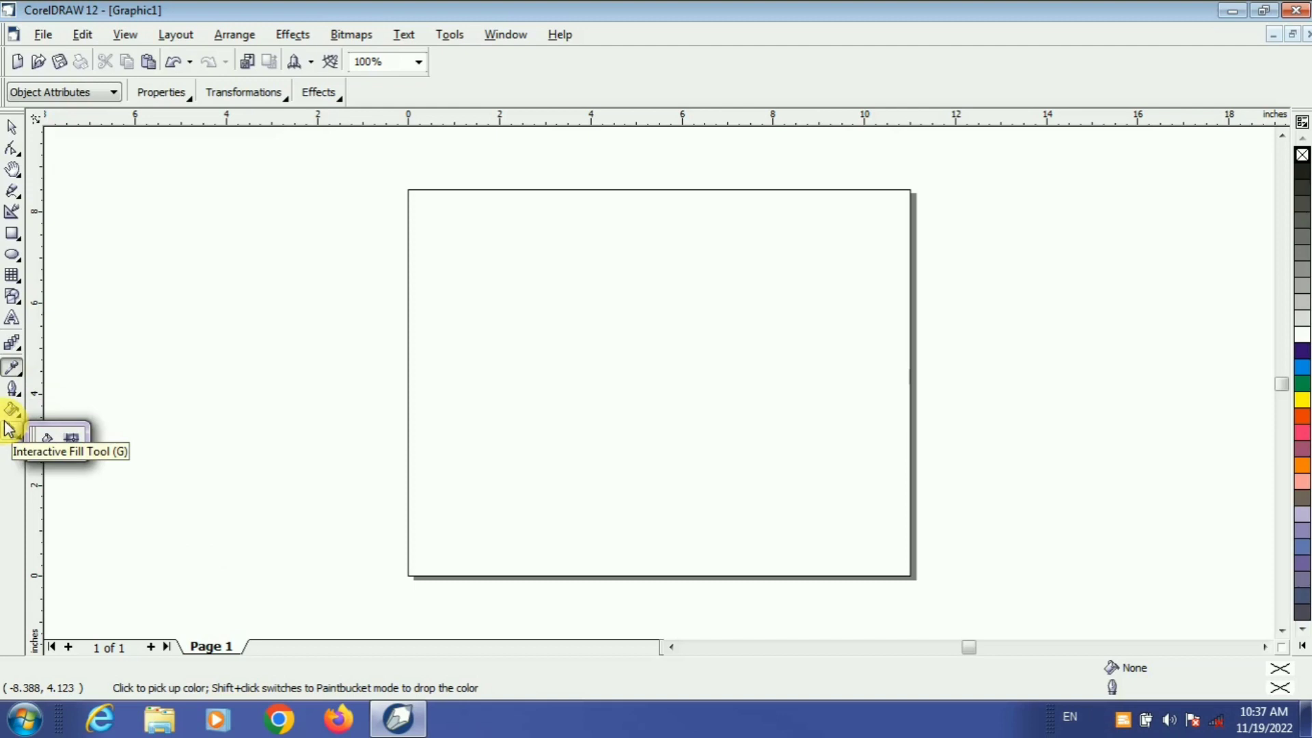
pyautogui.click(10, 419)
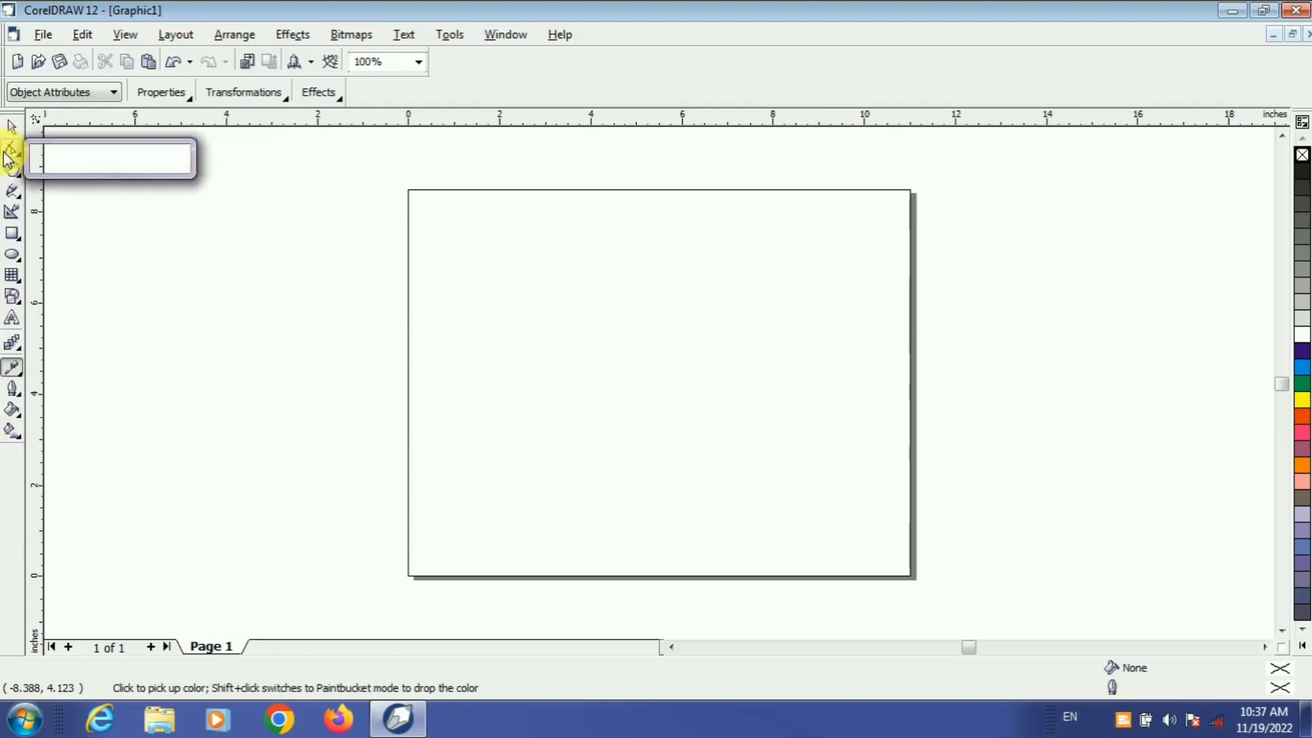
# Draw a rectangle about 9.06 by 3.21 inches across the middle of the page and fill it with yellow
pyautogui.click(11, 239)
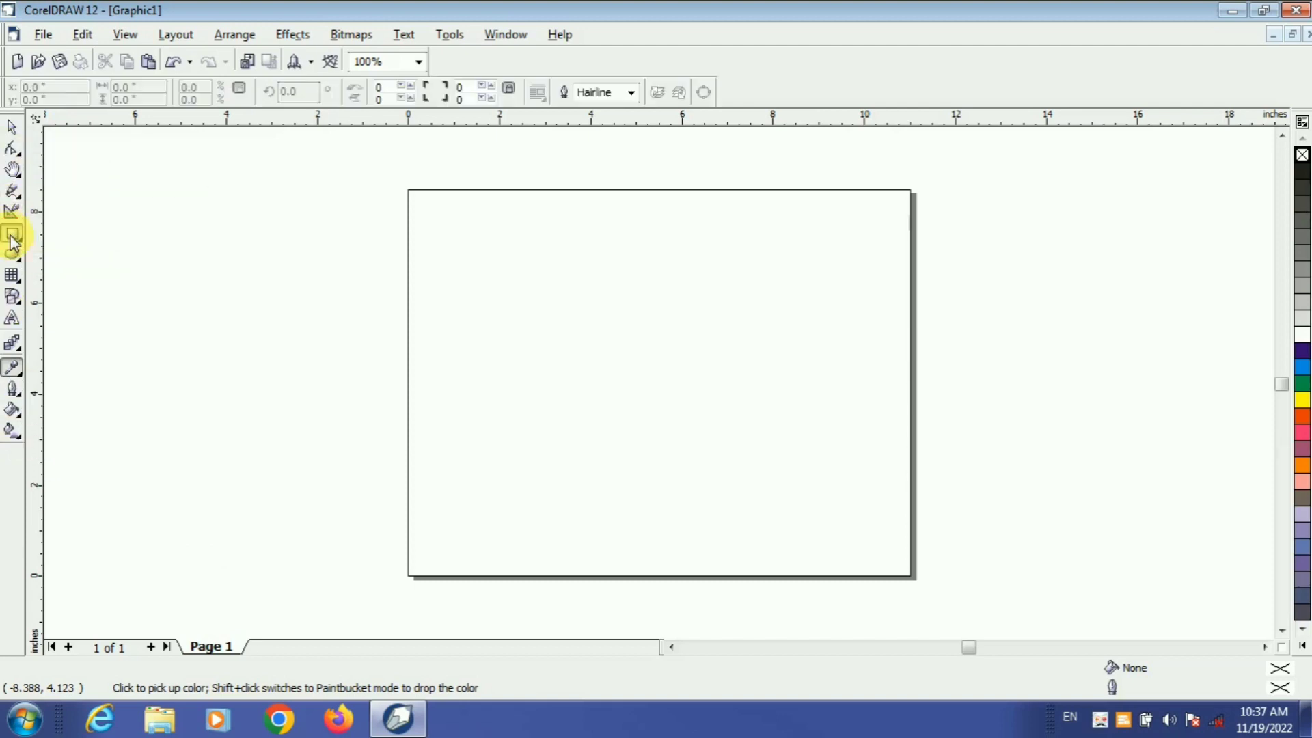
pyautogui.moveTo(454, 289); pyautogui.dragTo(865, 436)
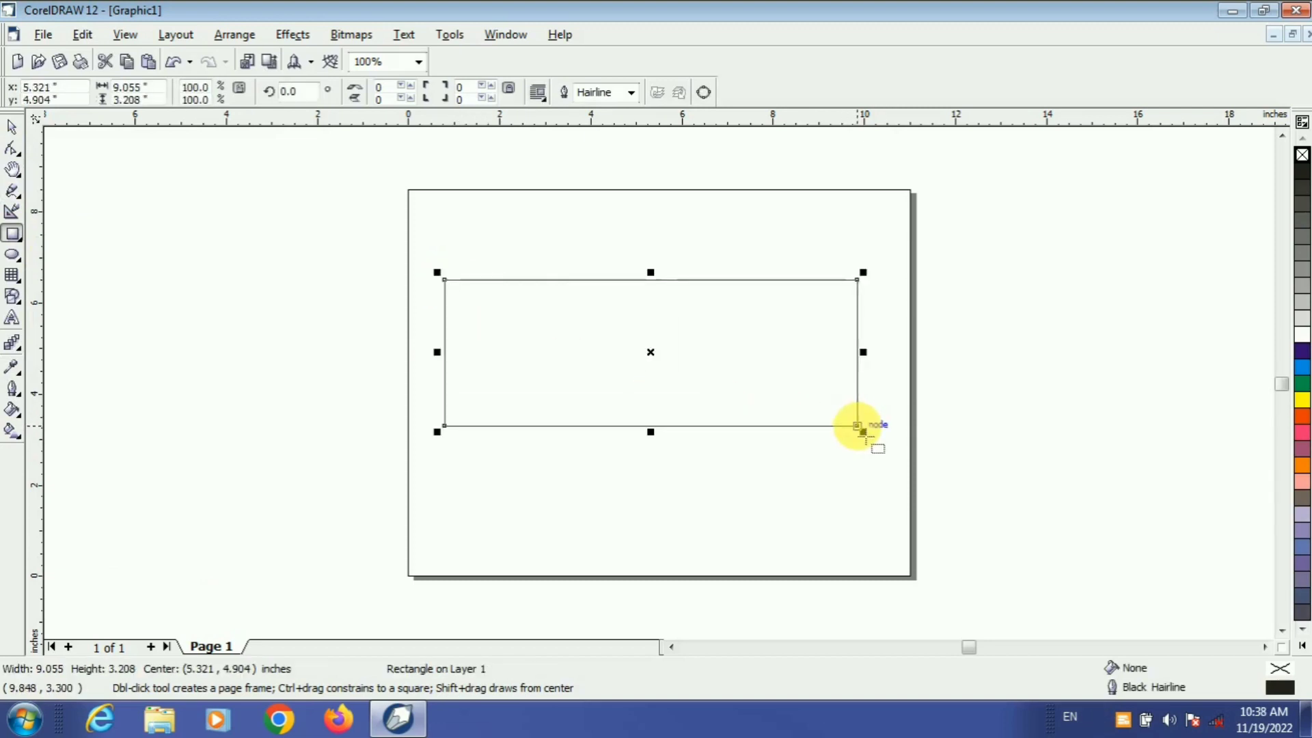
pyautogui.click(1300, 403)
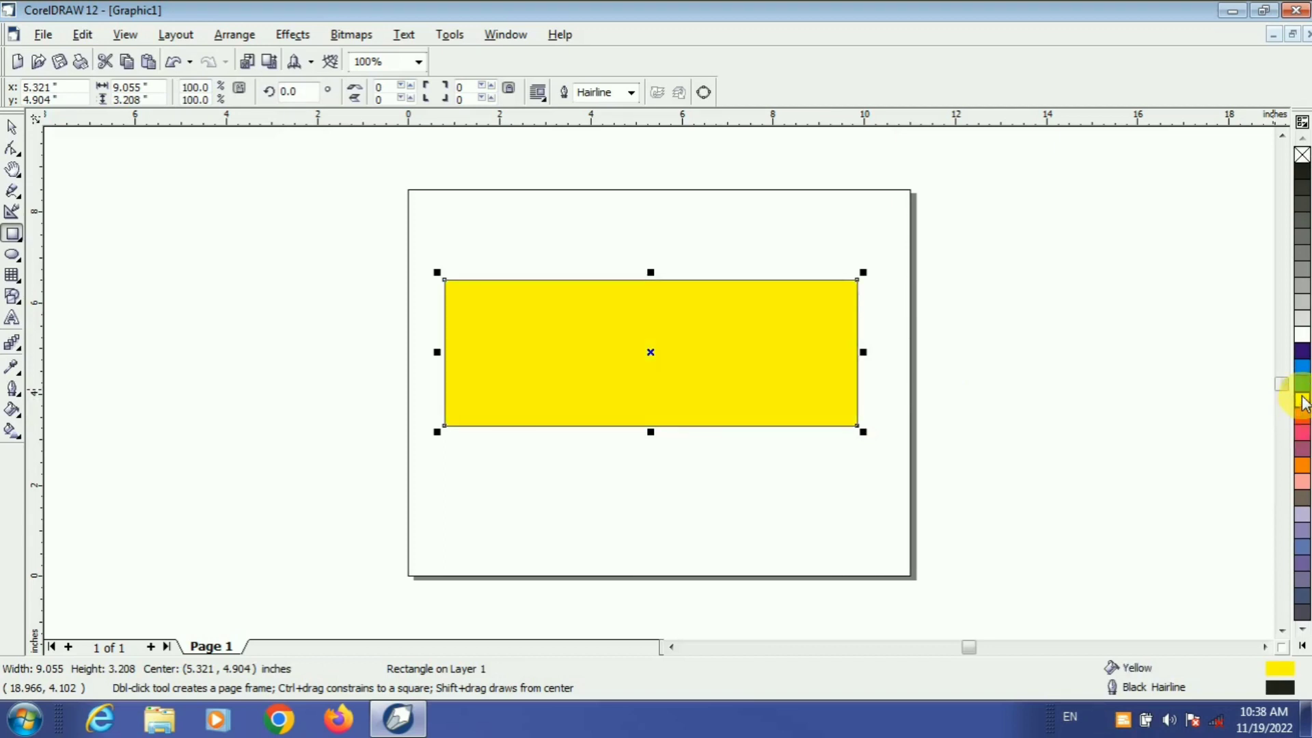
# Give the yellow rectangle a green outline with an 8-point width
pyautogui.rightClick(1303, 386)
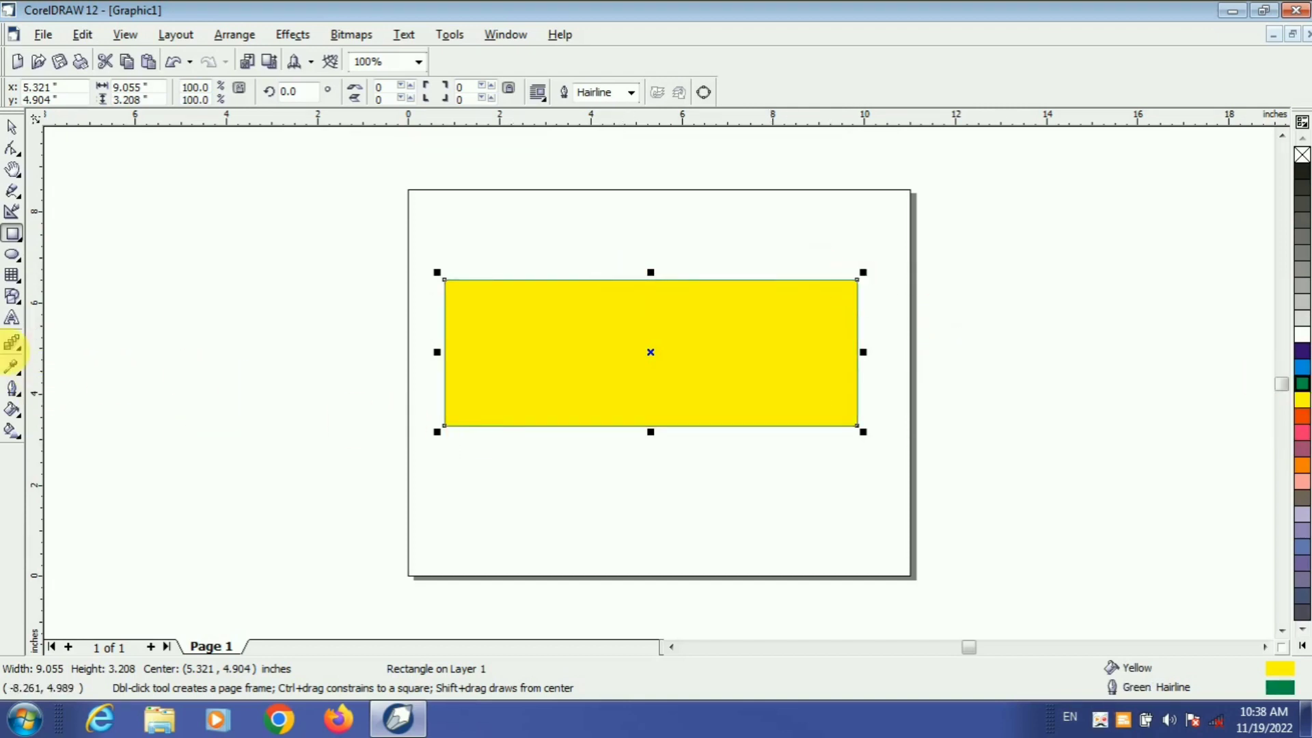
pyautogui.click(20, 393)
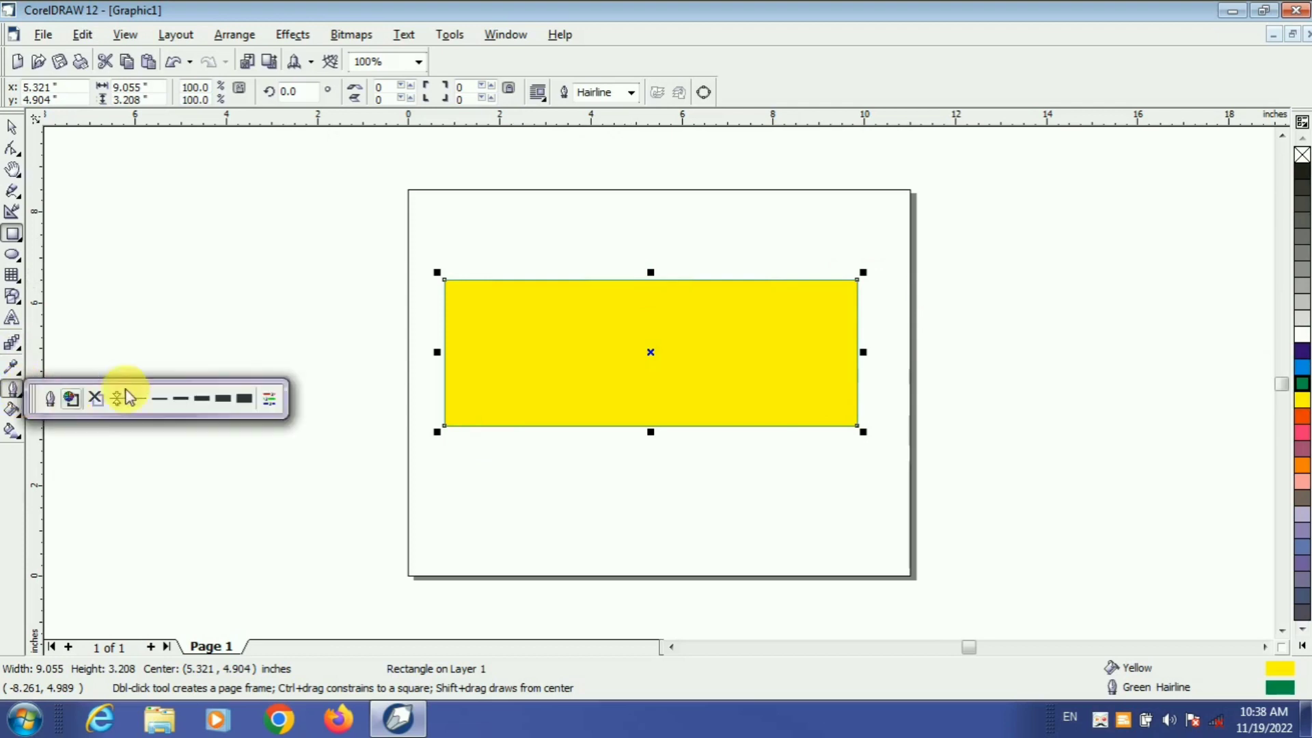
pyautogui.click(214, 402)
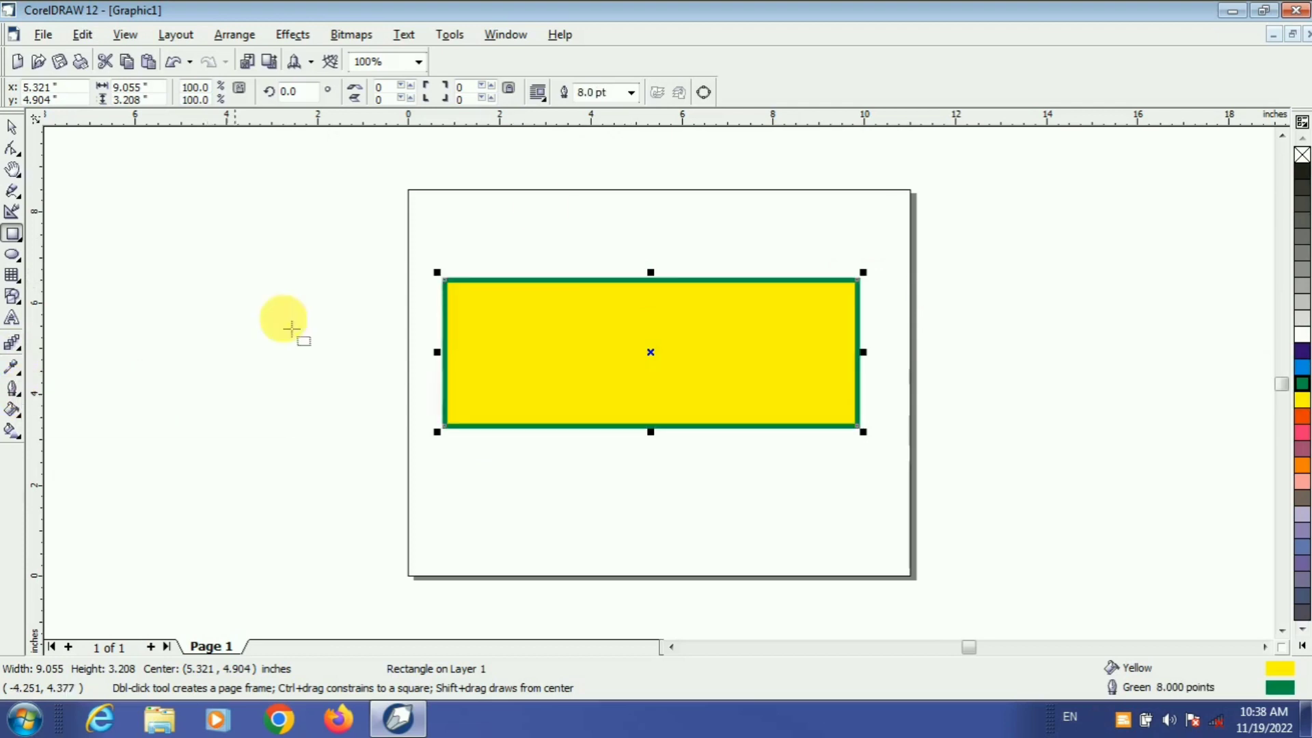
# Try outline colours such as white, 30% Black, 80% Black, orange and yellow on the rectangle, then restore green
pyautogui.rightClick(1302, 316)
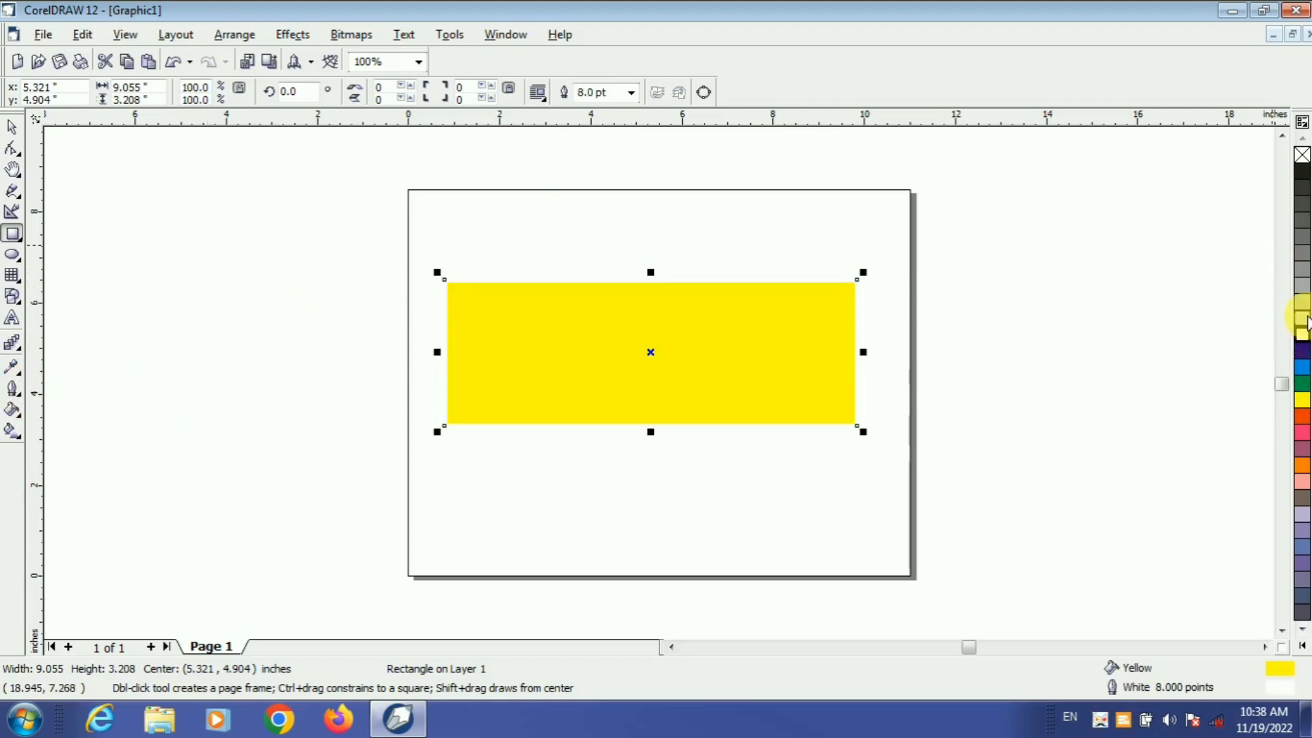
pyautogui.rightClick(1298, 252)
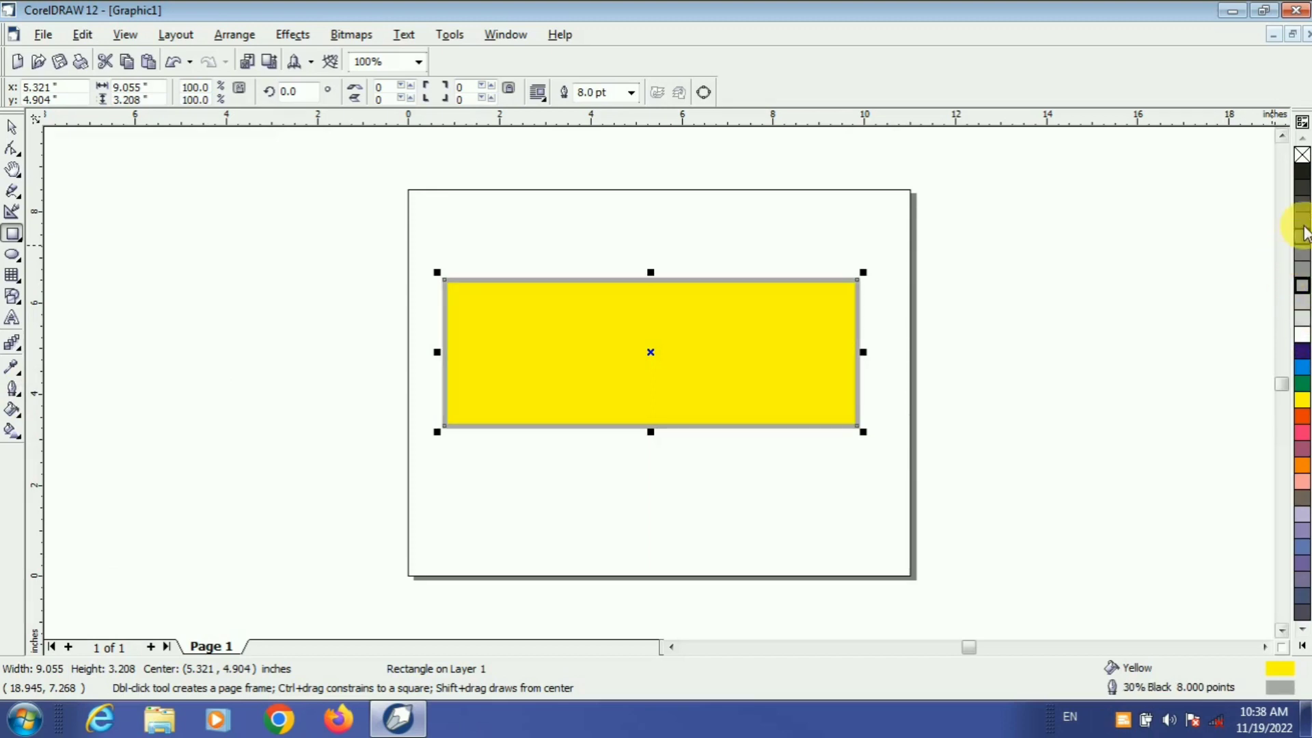
pyautogui.rightClick(1301, 205)
pyautogui.rightClick(1304, 218)
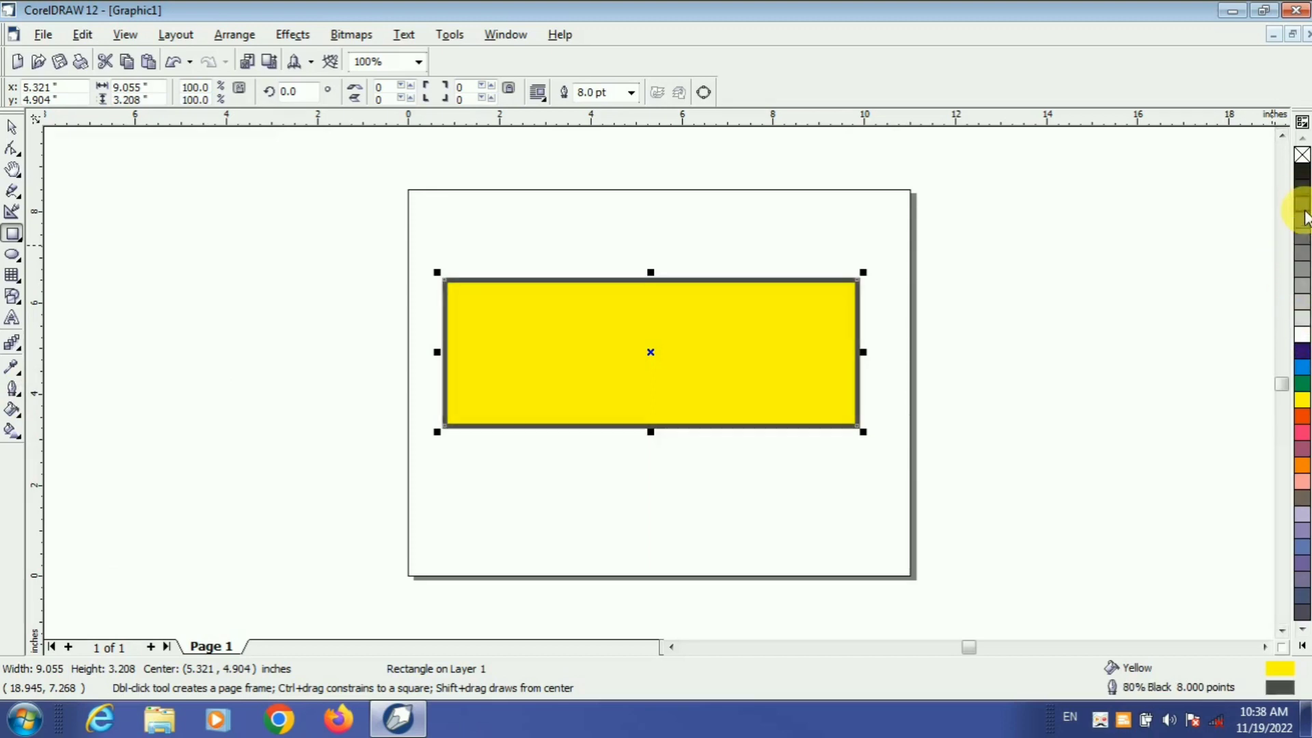
pyautogui.rightClick(1304, 437)
pyautogui.rightClick(1302, 456)
pyautogui.rightClick(1303, 465)
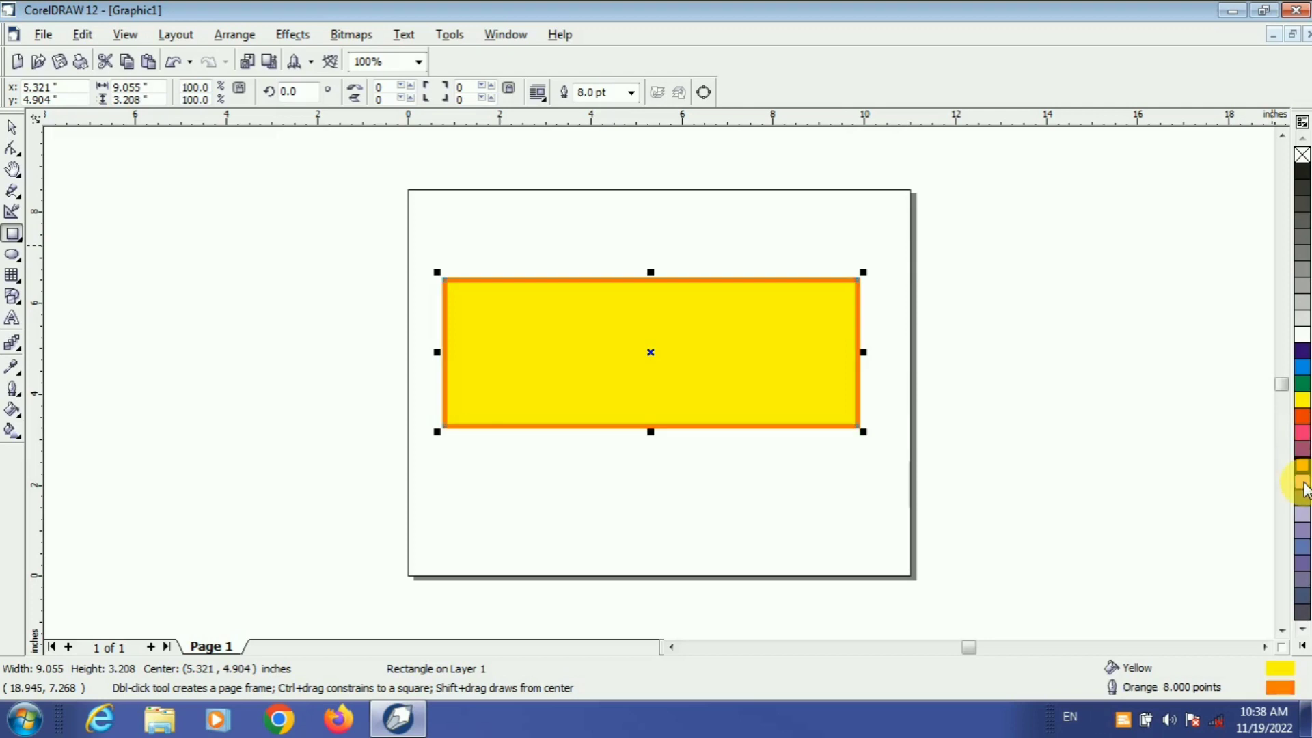
pyautogui.rightClick(1302, 447)
pyautogui.rightClick(1303, 418)
pyautogui.rightClick(1302, 400)
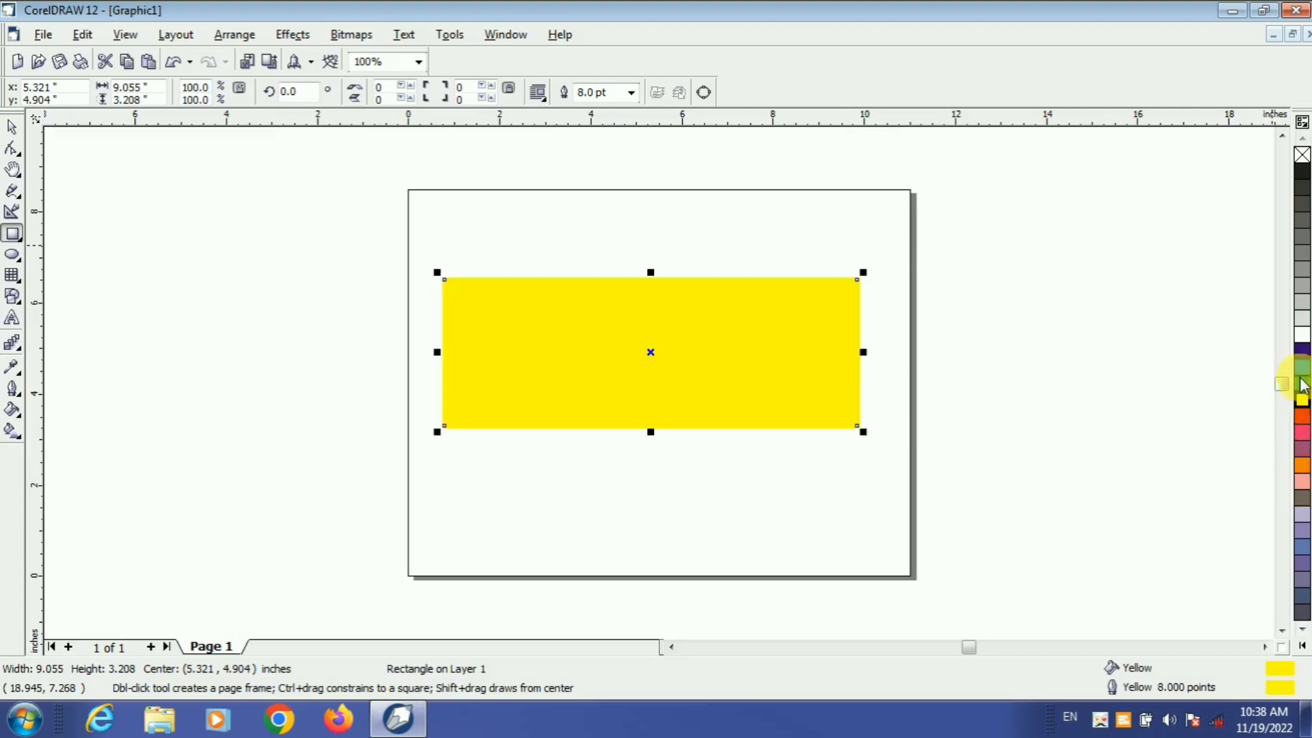
pyautogui.rightClick(1302, 383)
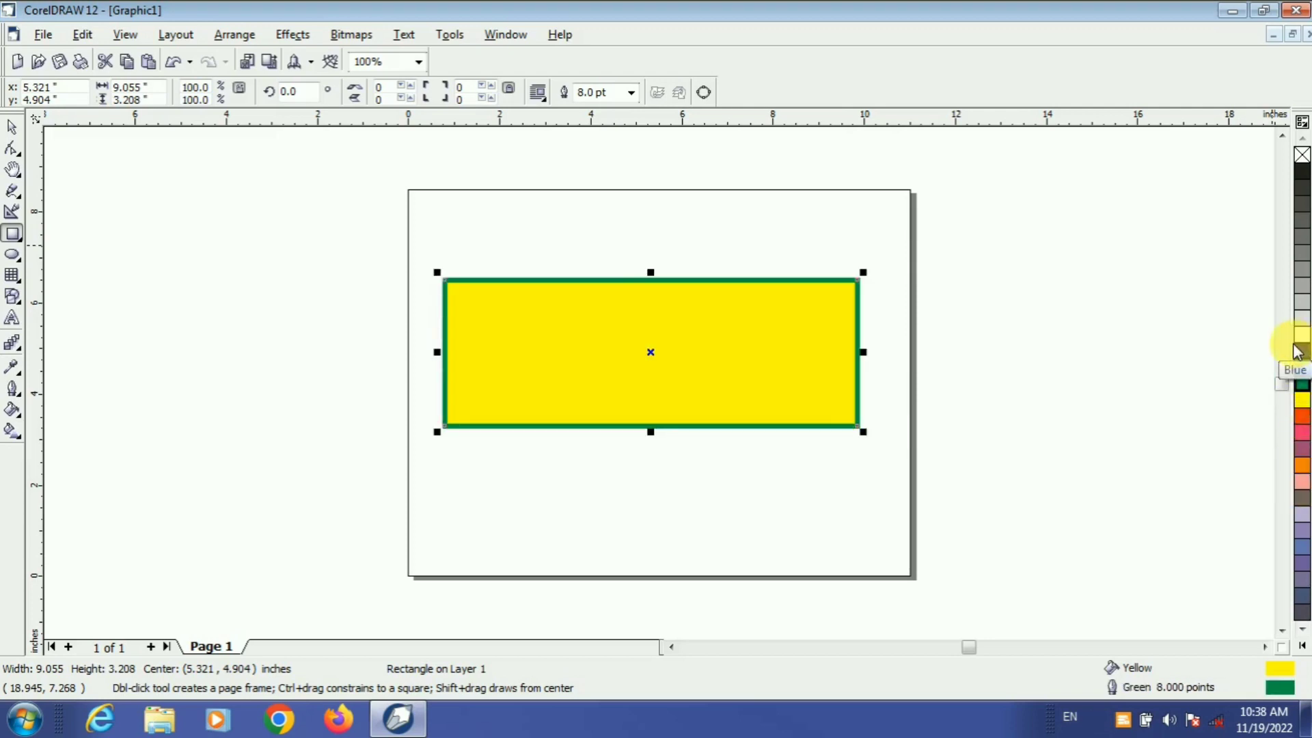
# Change the rectangle's fill colour to magenta
pyautogui.click(1303, 369)
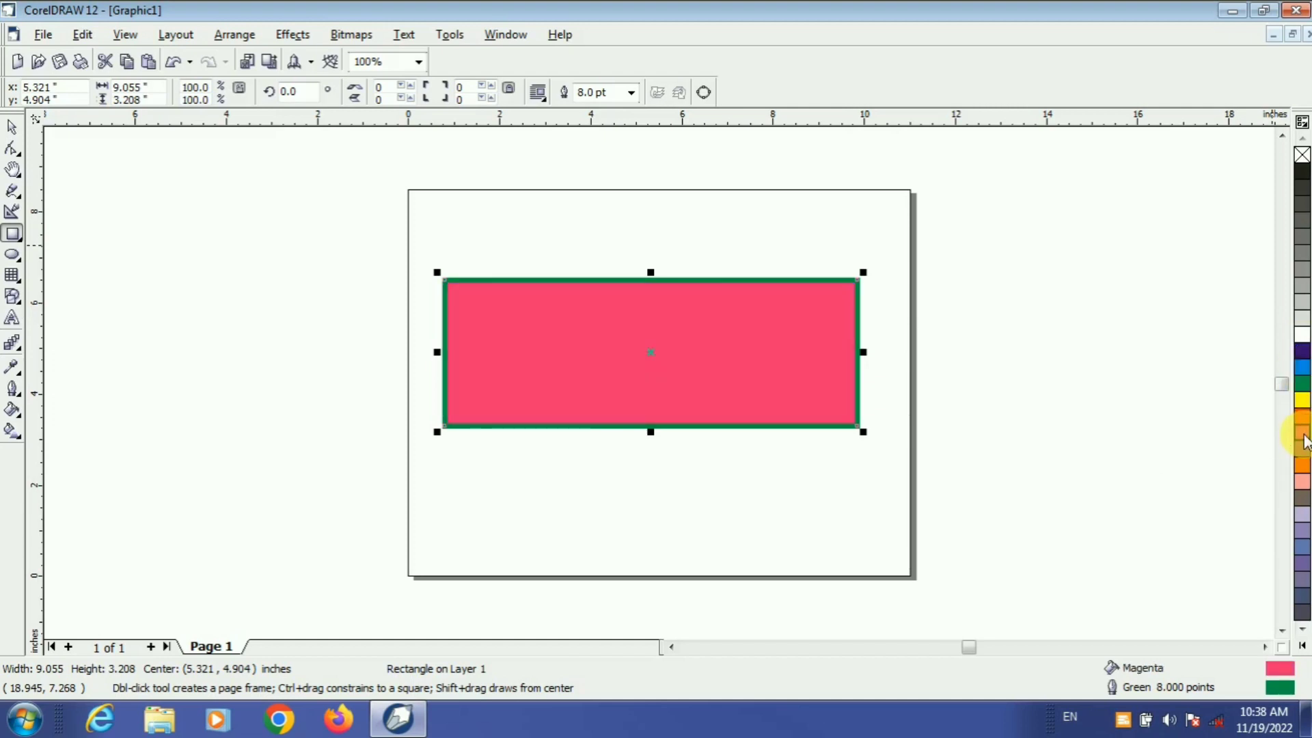
# Round all four corners of the magenta rectangle to a roundness of about 47 with the Shape tool and deselect it
pyautogui.click(16, 154)
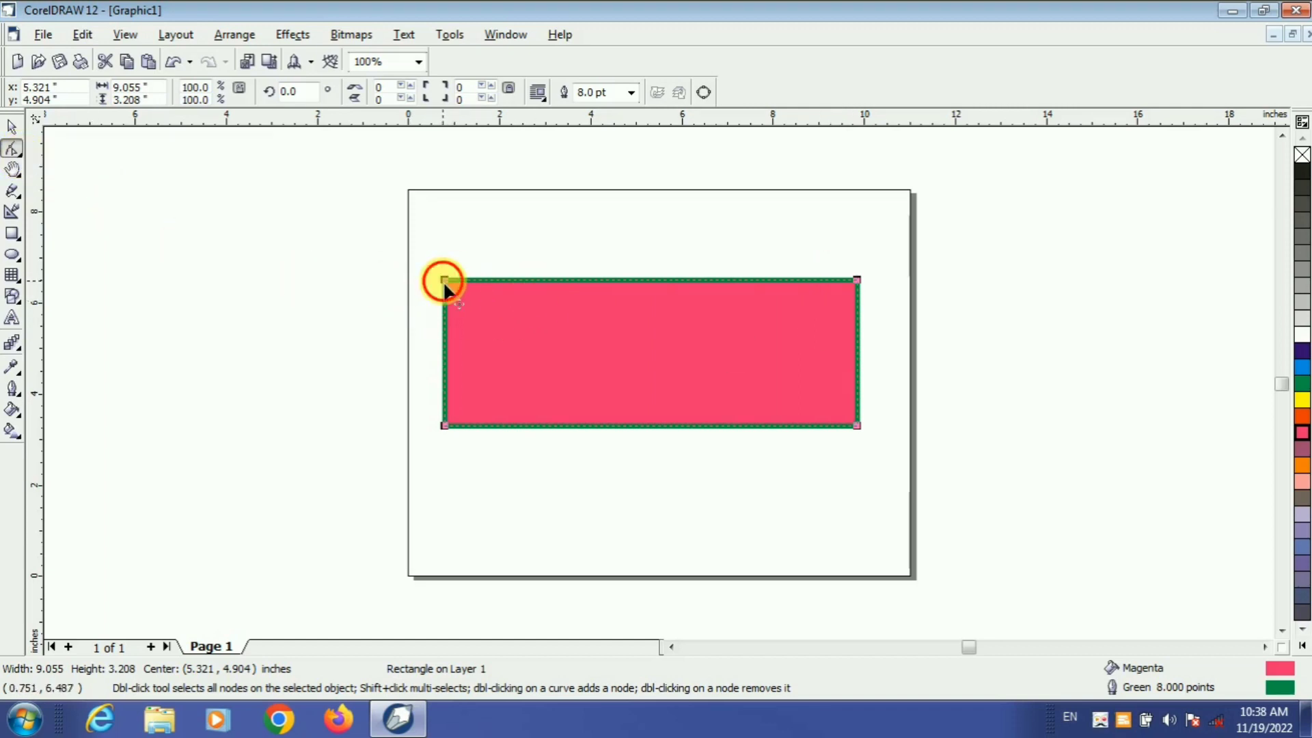
pyautogui.moveTo(443, 281); pyautogui.dragTo(442, 315)
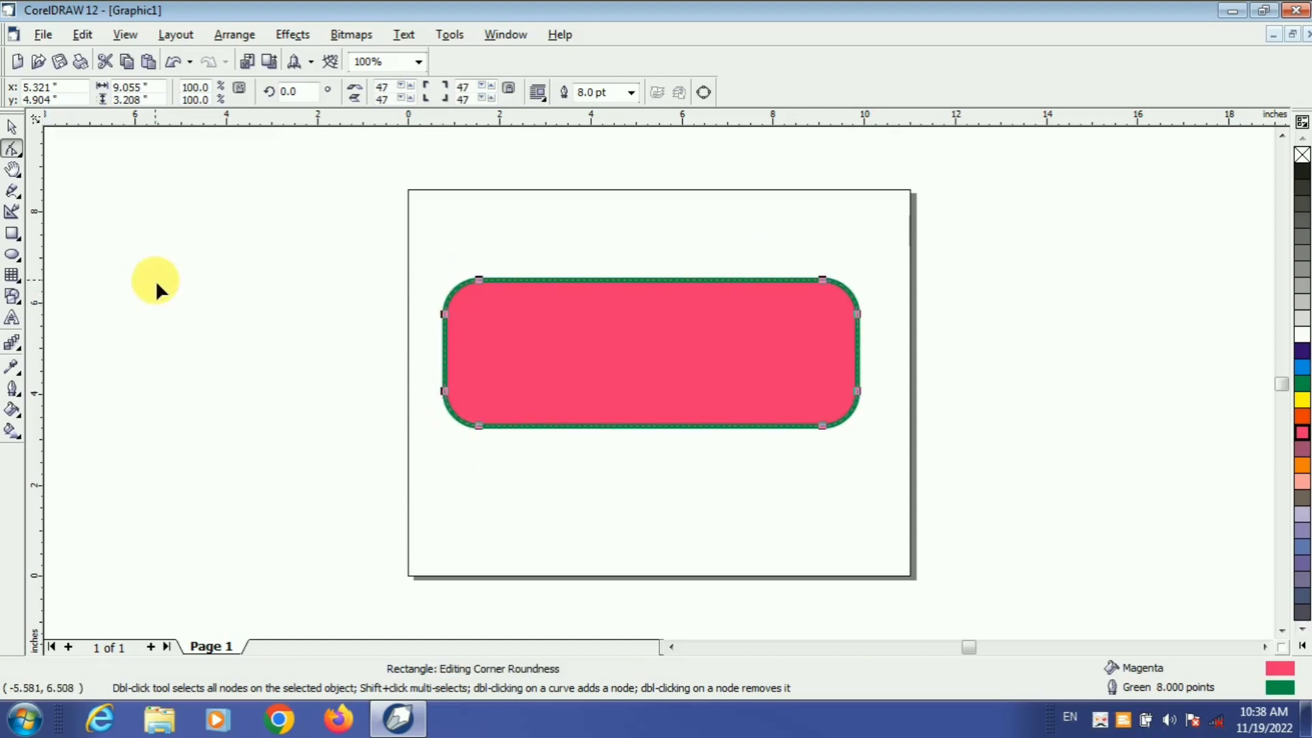
pyautogui.click(11, 126)
pyautogui.click(295, 284)
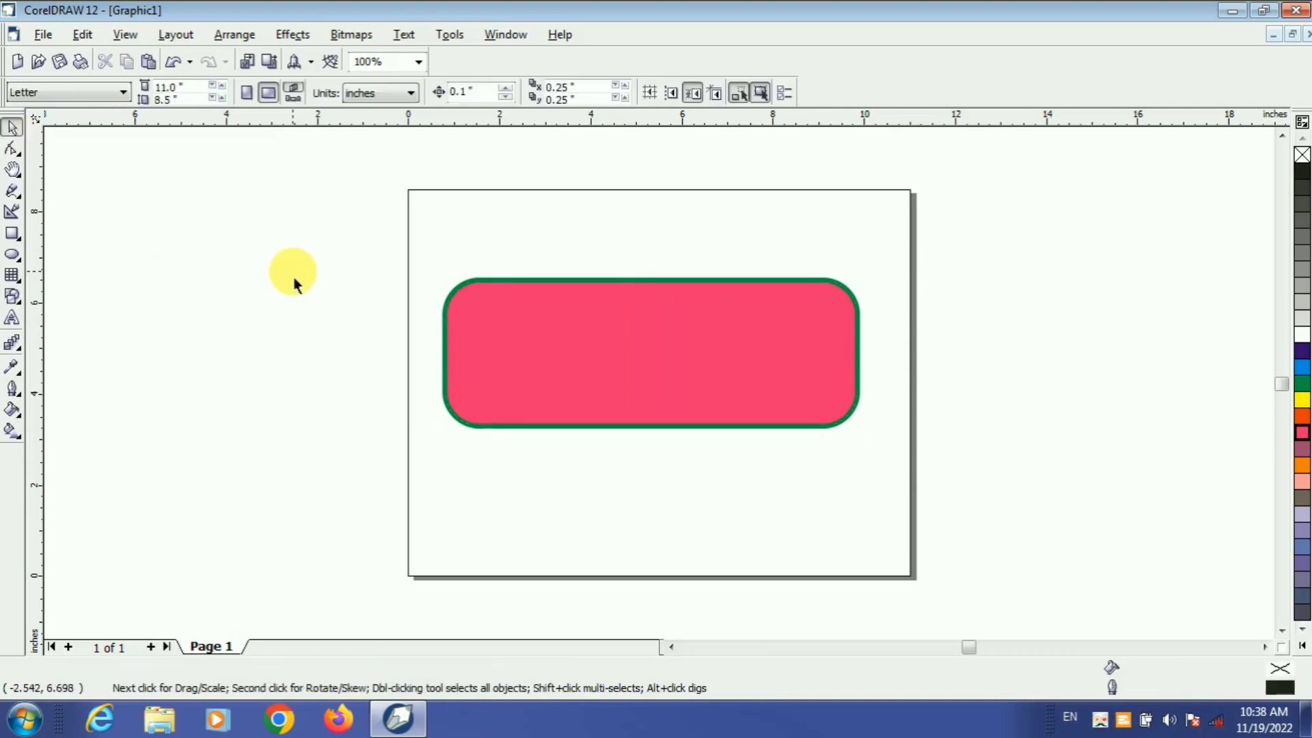
# Move the rounded rectangle to the page's upper-left area, then undo both the move and the corner rounding
pyautogui.moveTo(523, 339); pyautogui.dragTo(507, 265)
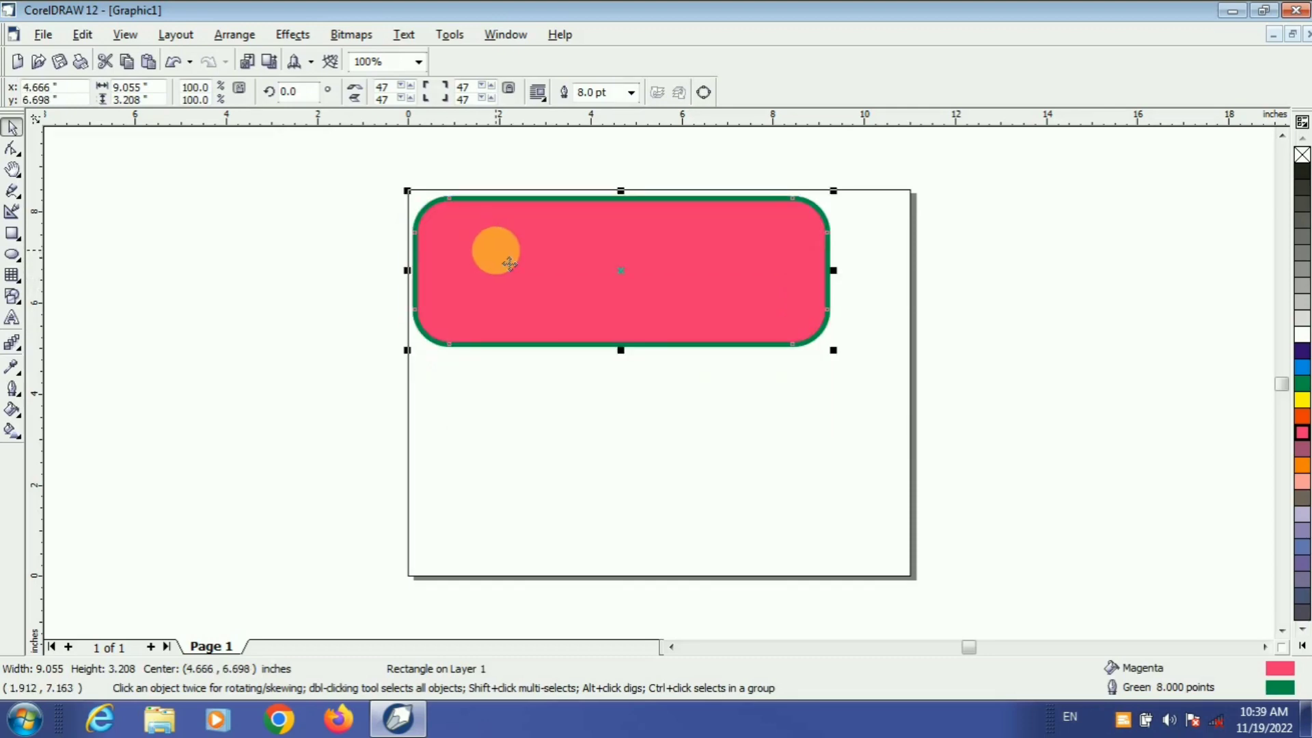
pyautogui.hotkey('ctrl', 'z')
pyautogui.hotkey('ctrl', 'z')
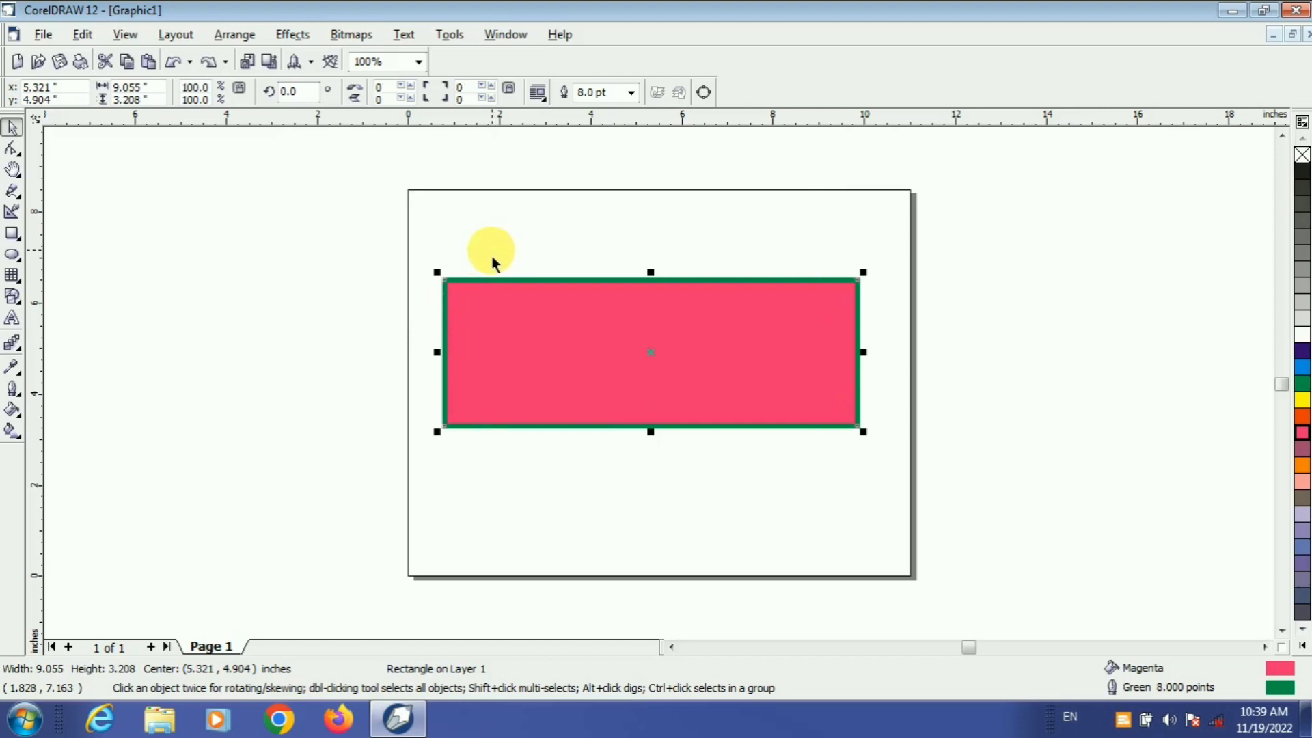
# Round only the rectangle's upper-left corner to about 78 and its lower-right corner to 100, then undo both roundings
pyautogui.click(12, 149)
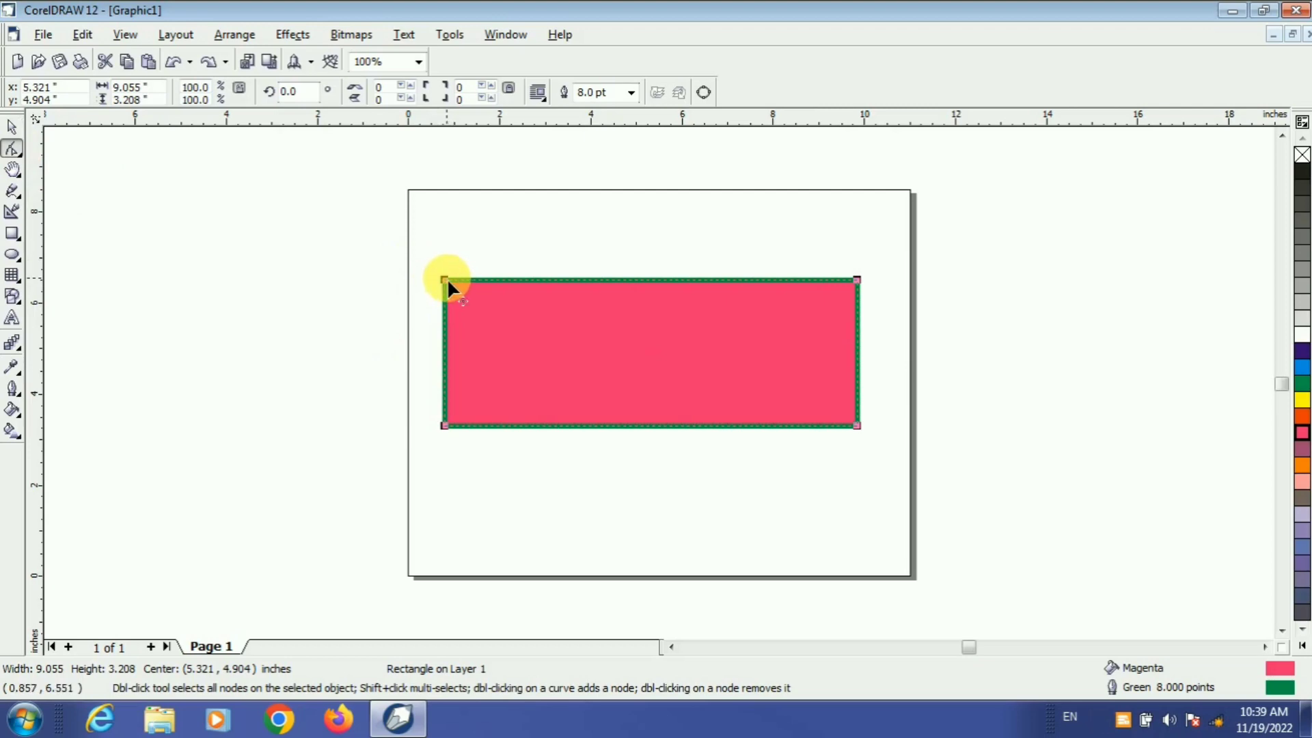
pyautogui.moveTo(448, 280); pyautogui.dragTo(447, 280)
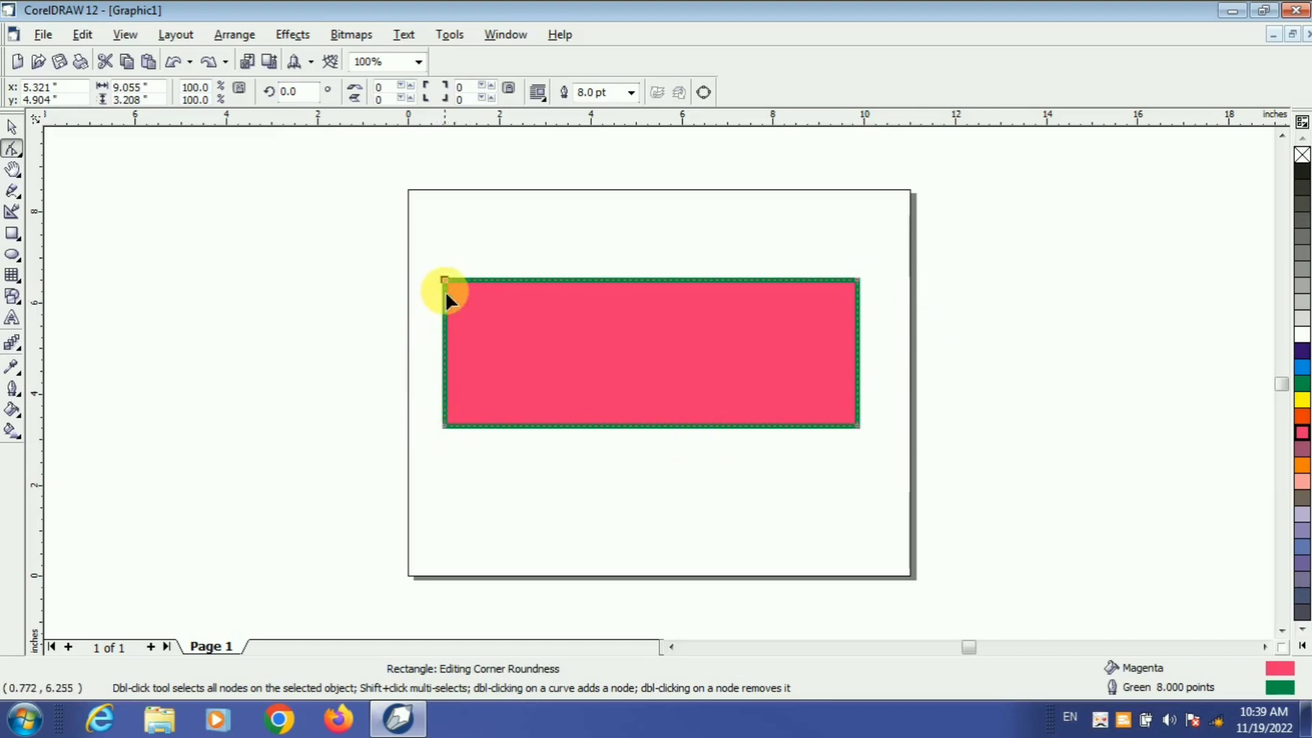
pyautogui.moveTo(441, 279); pyautogui.dragTo(450, 336)
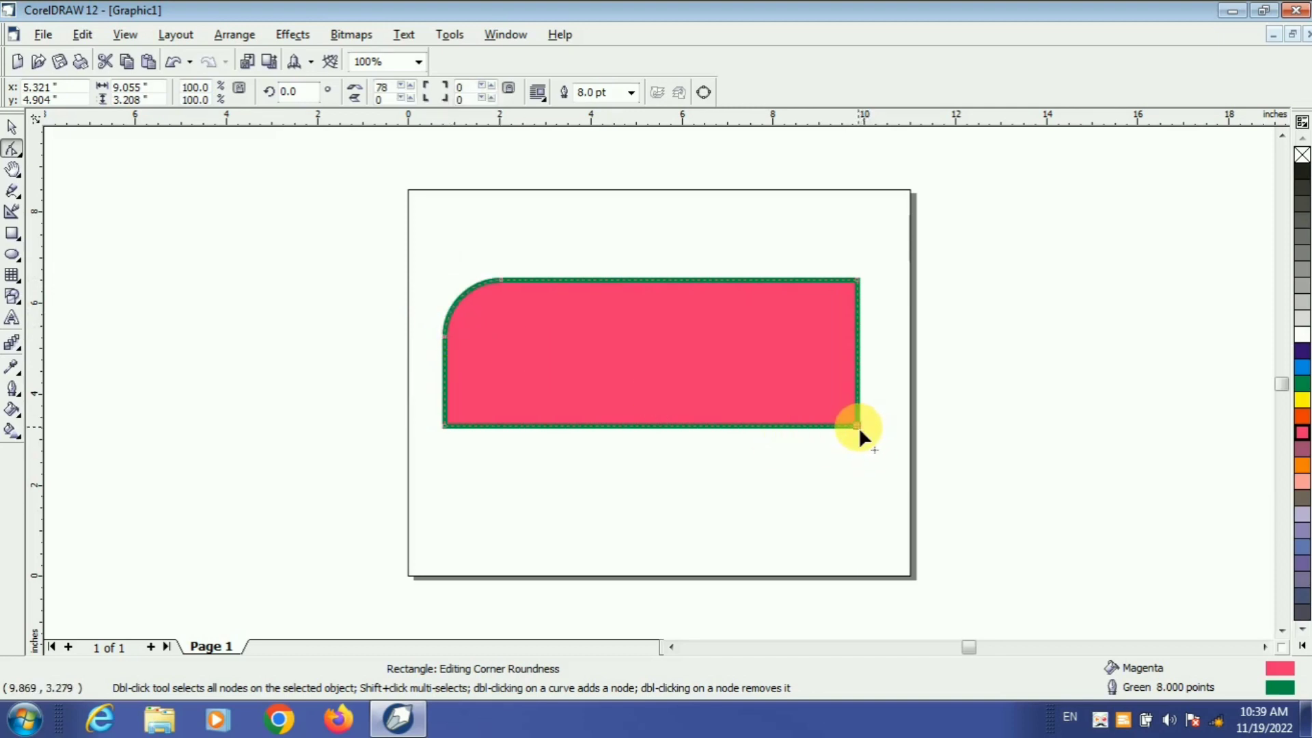
pyautogui.moveTo(858, 428); pyautogui.dragTo(765, 452)
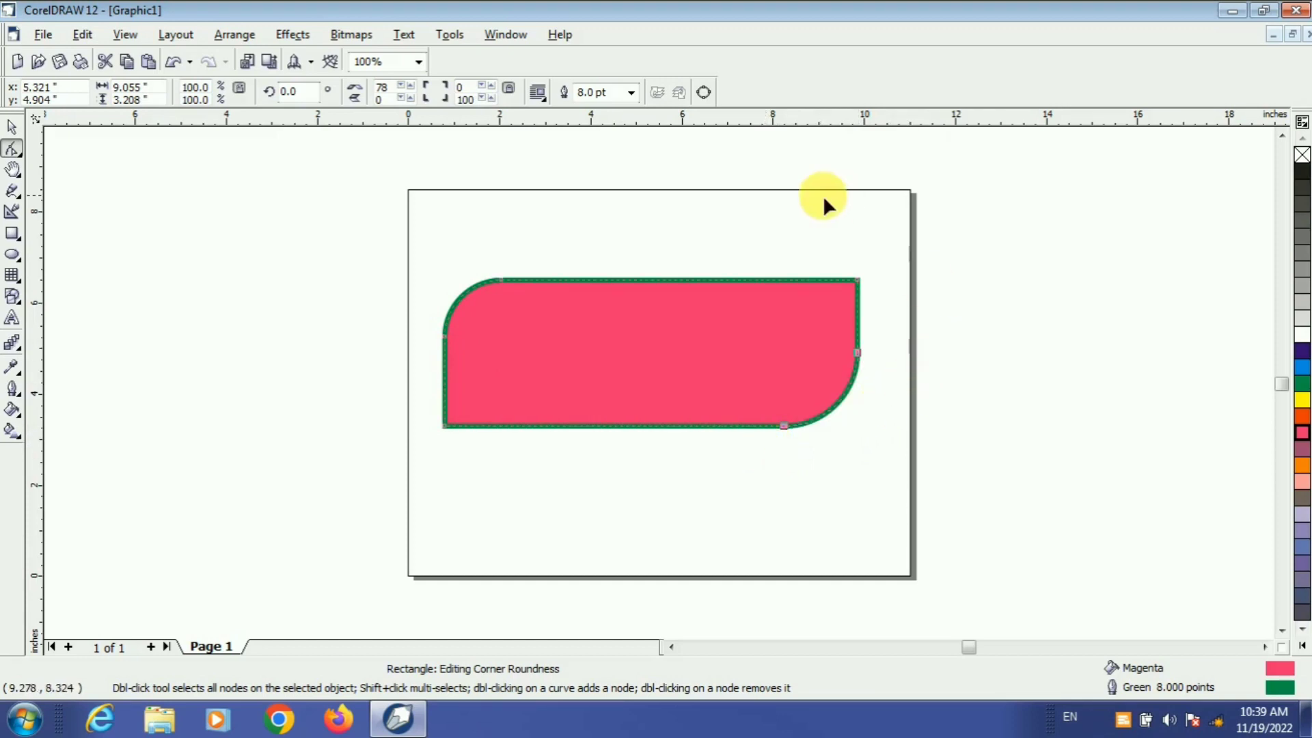
pyautogui.click(12, 126)
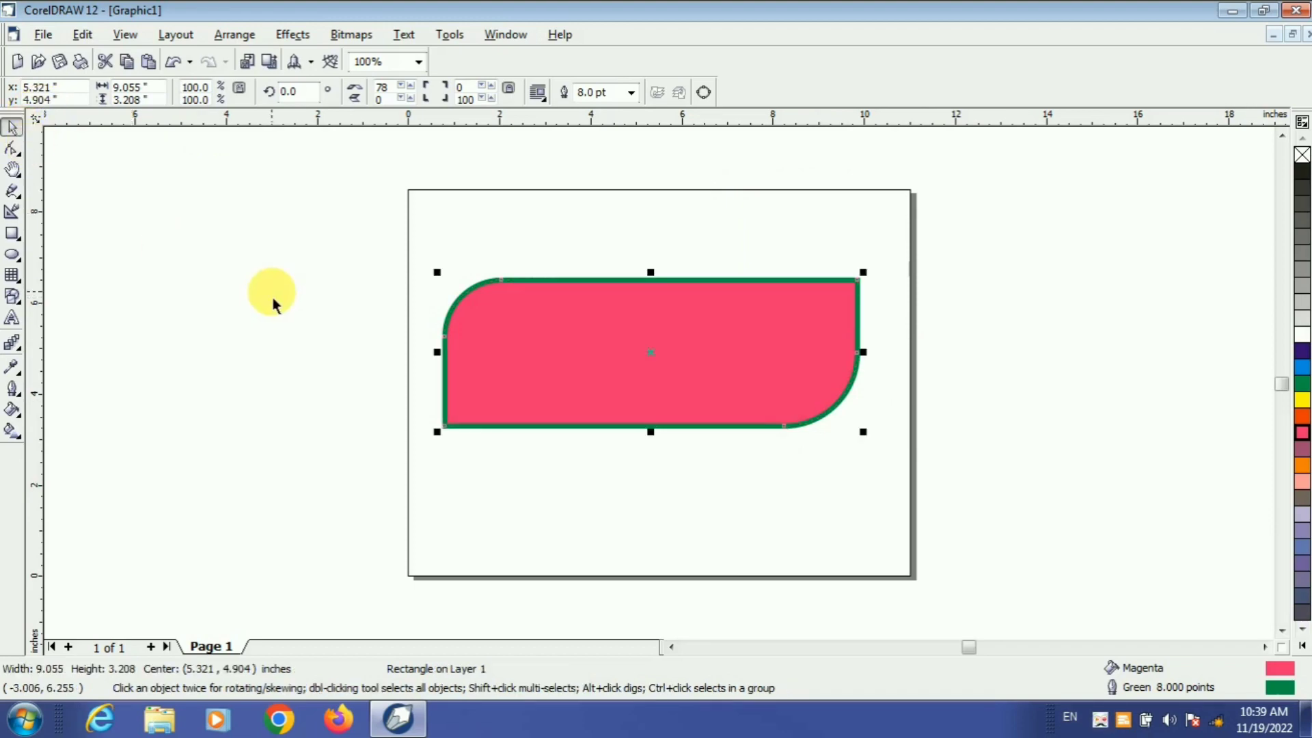
pyautogui.hotkey('ctrl', 'z')
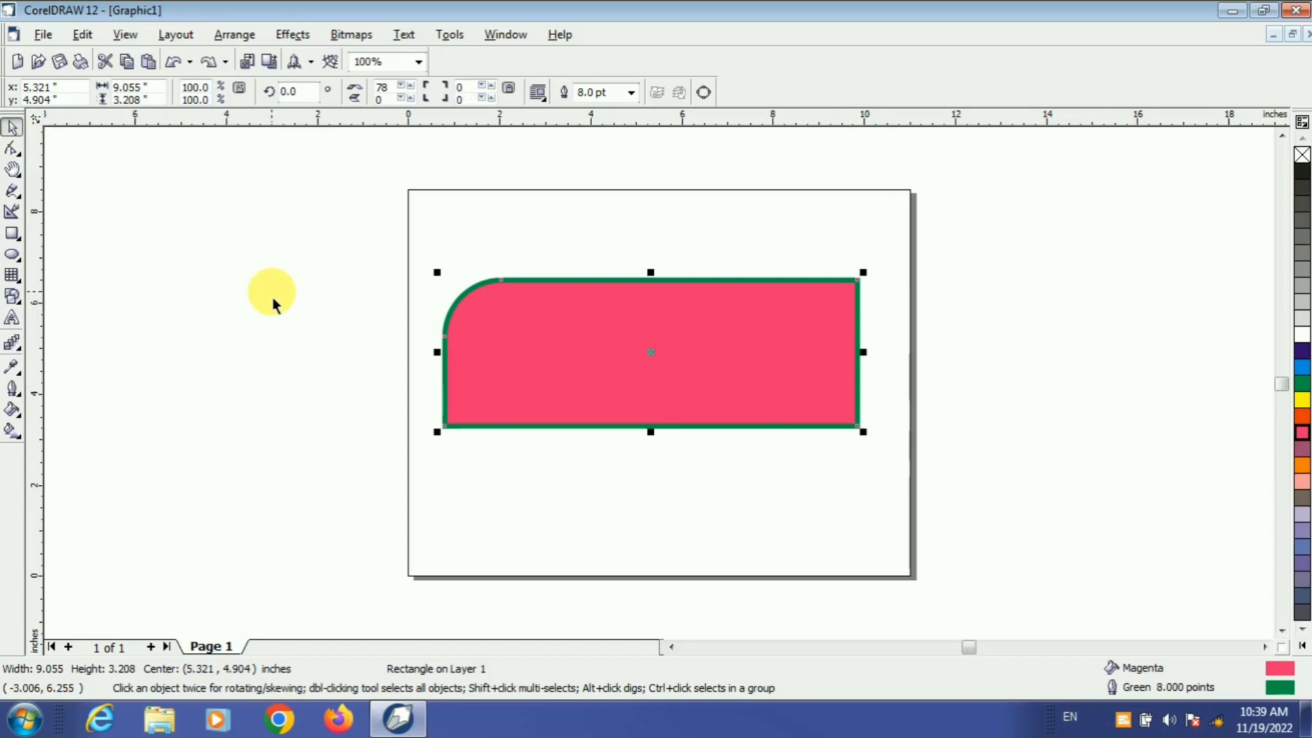
pyautogui.hotkey('ctrl', 'z')
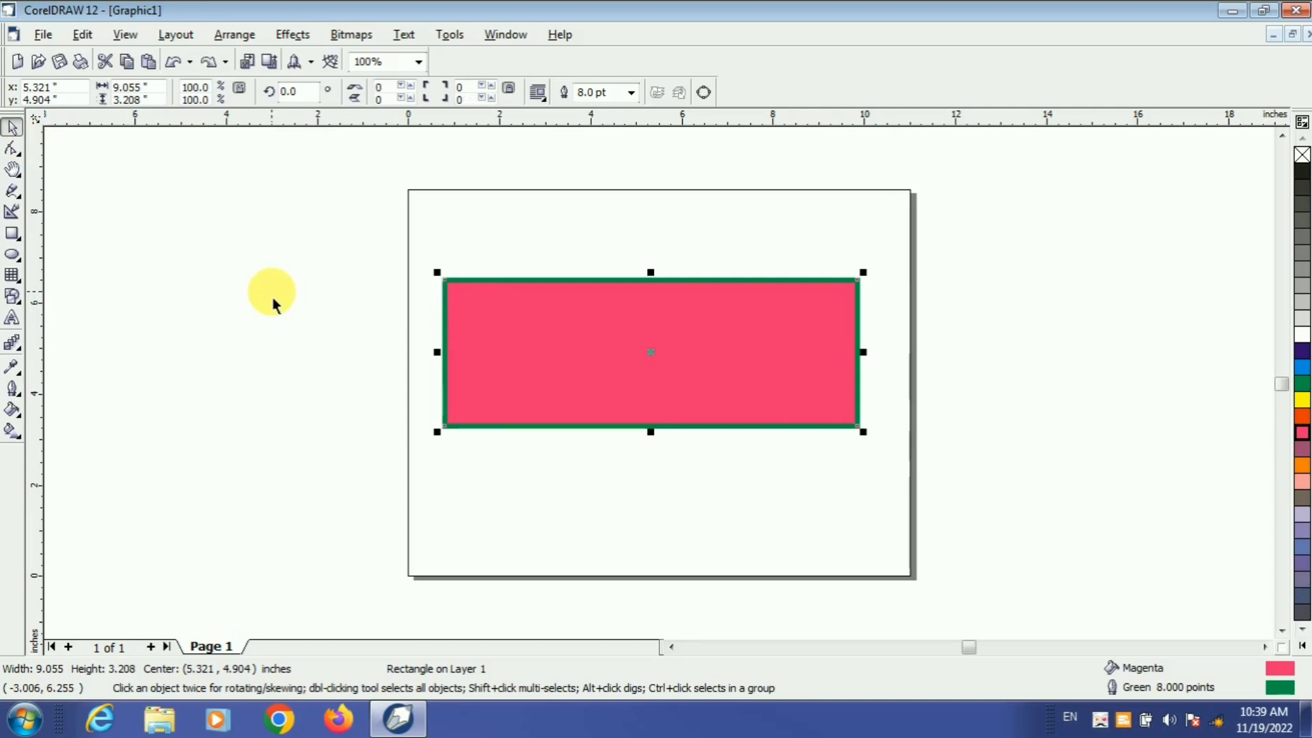
# Cut the rectangle in two with the Knife tool along a wavy vertical line about 3.3 inches from the page's left edge
pyautogui.click(15, 152)
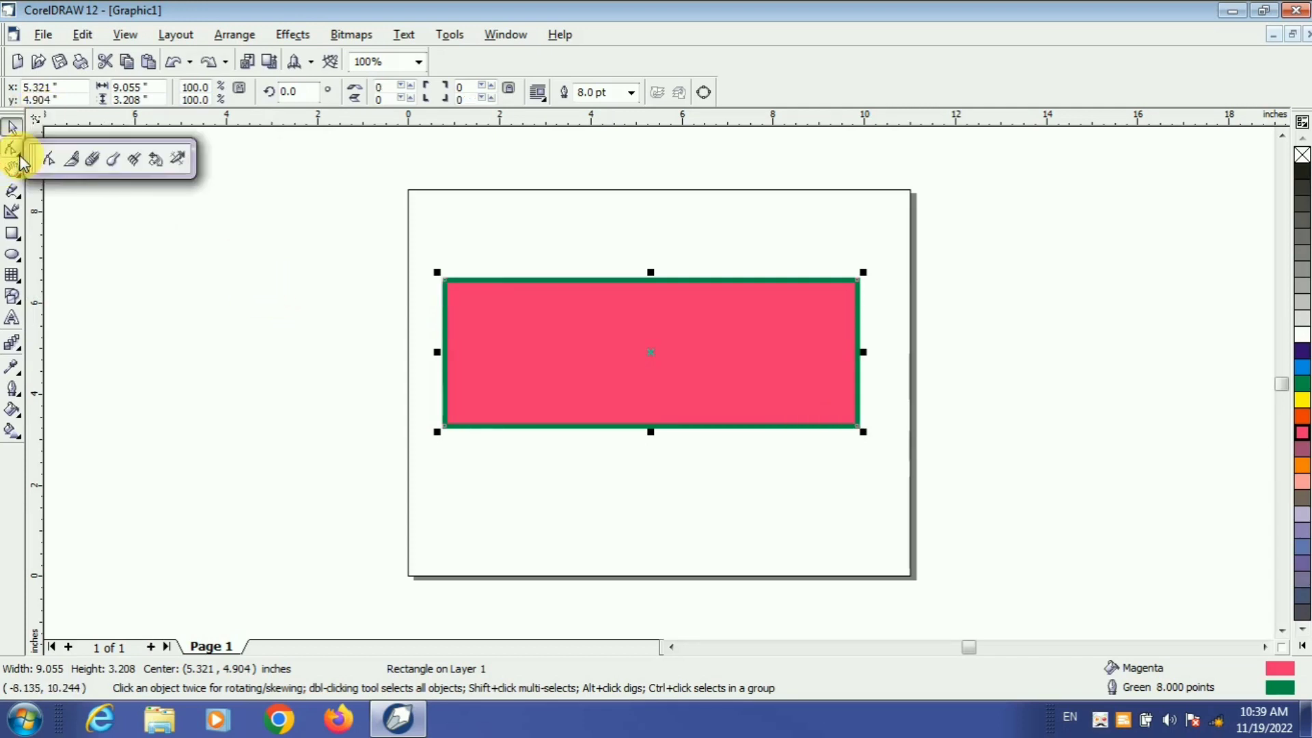
pyautogui.click(71, 161)
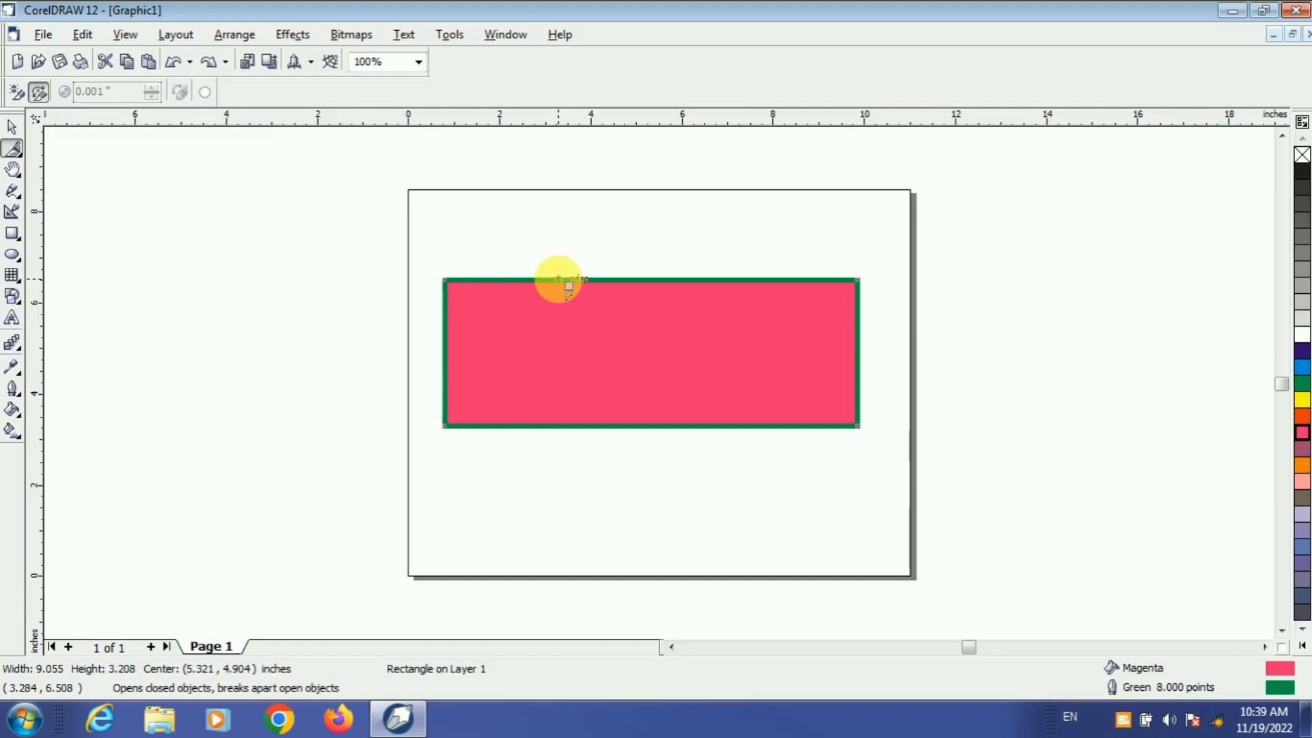
pyautogui.click(567, 281)
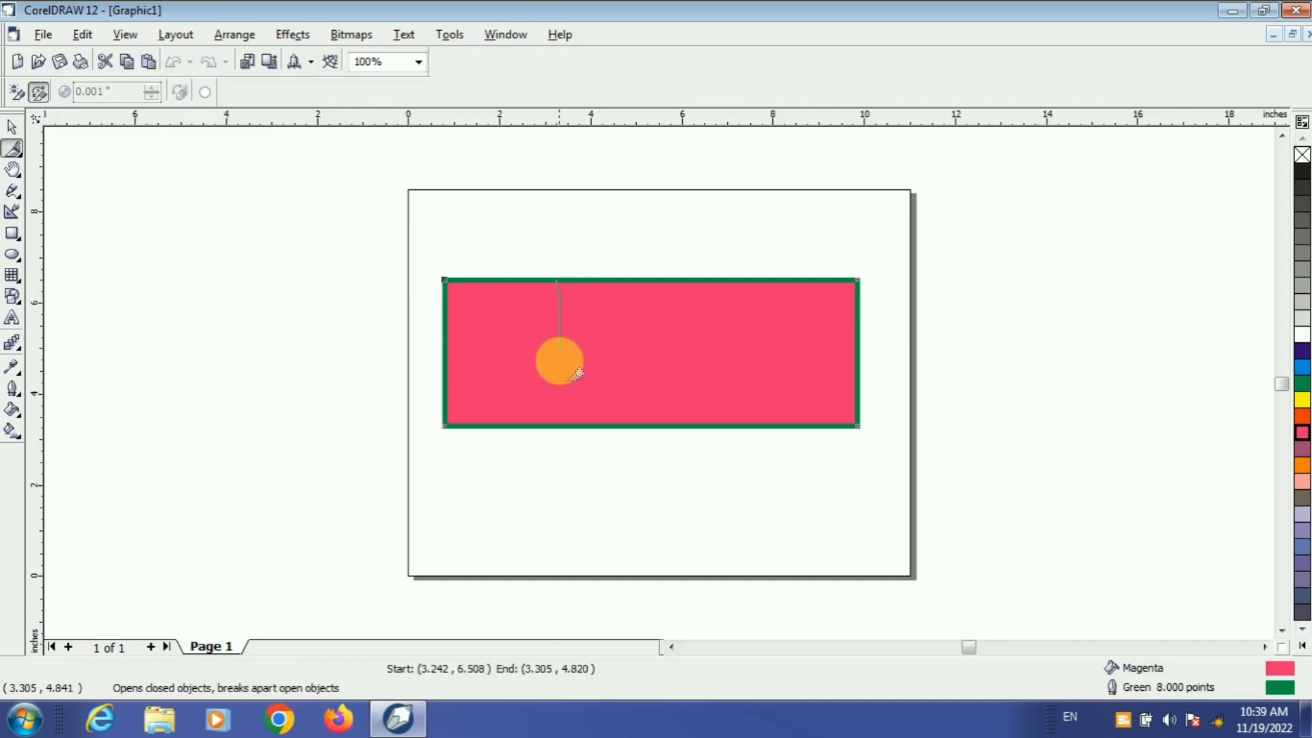
pyautogui.moveTo(564, 388); pyautogui.dragTo(566, 425)
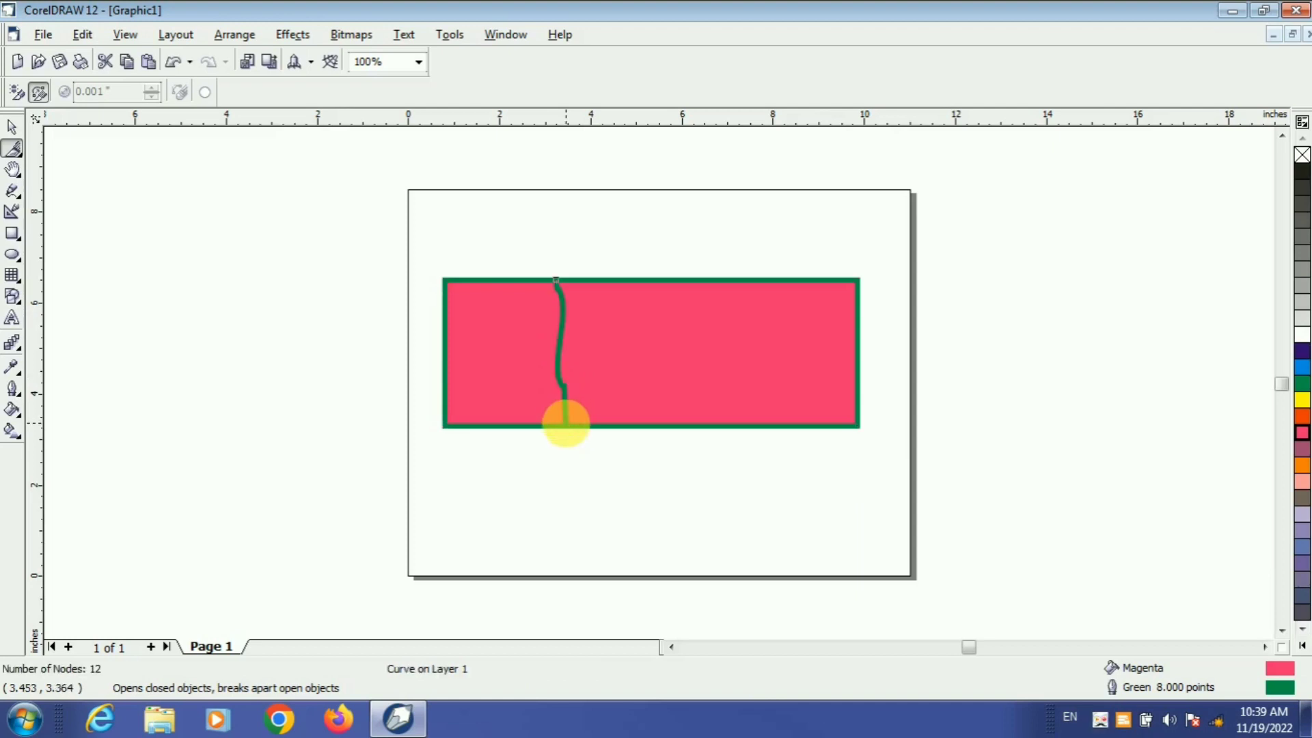
# Move the smaller cut piece off the page's left side and the larger piece partly past its right edge
pyautogui.click(13, 127)
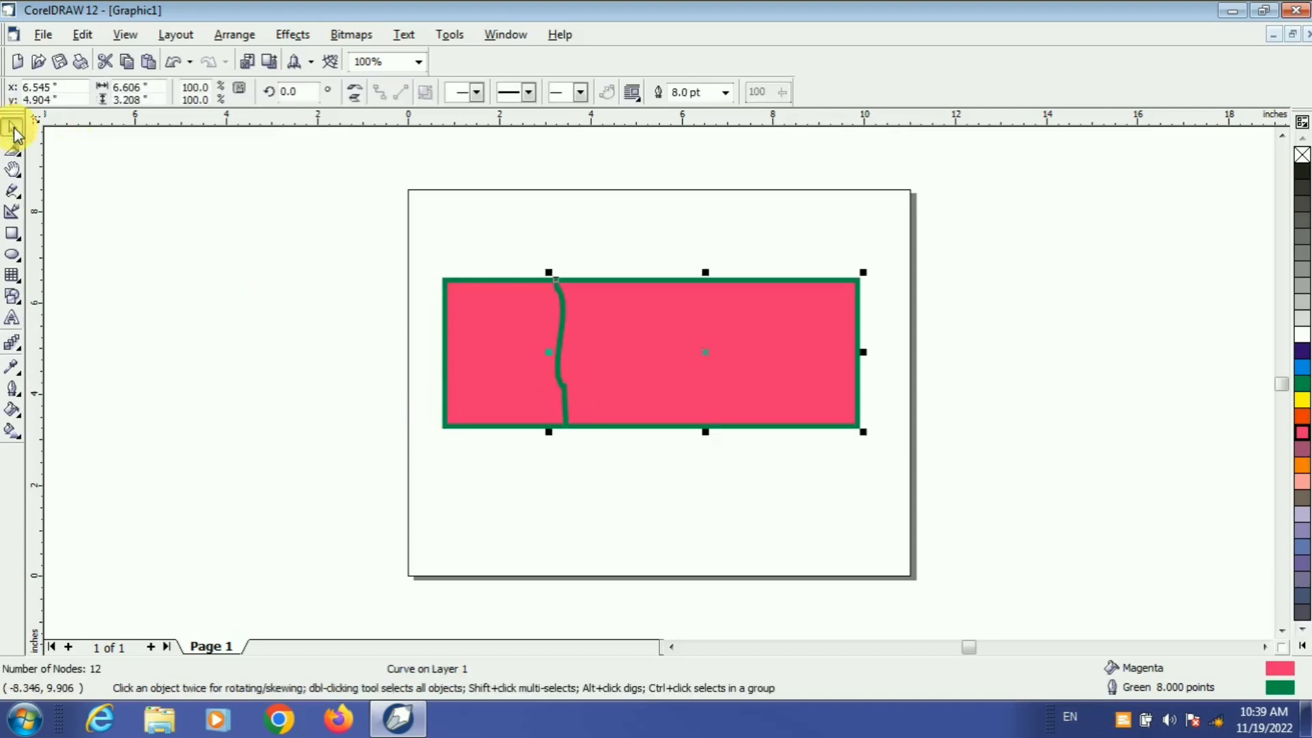
pyautogui.moveTo(512, 357); pyautogui.dragTo(340, 355)
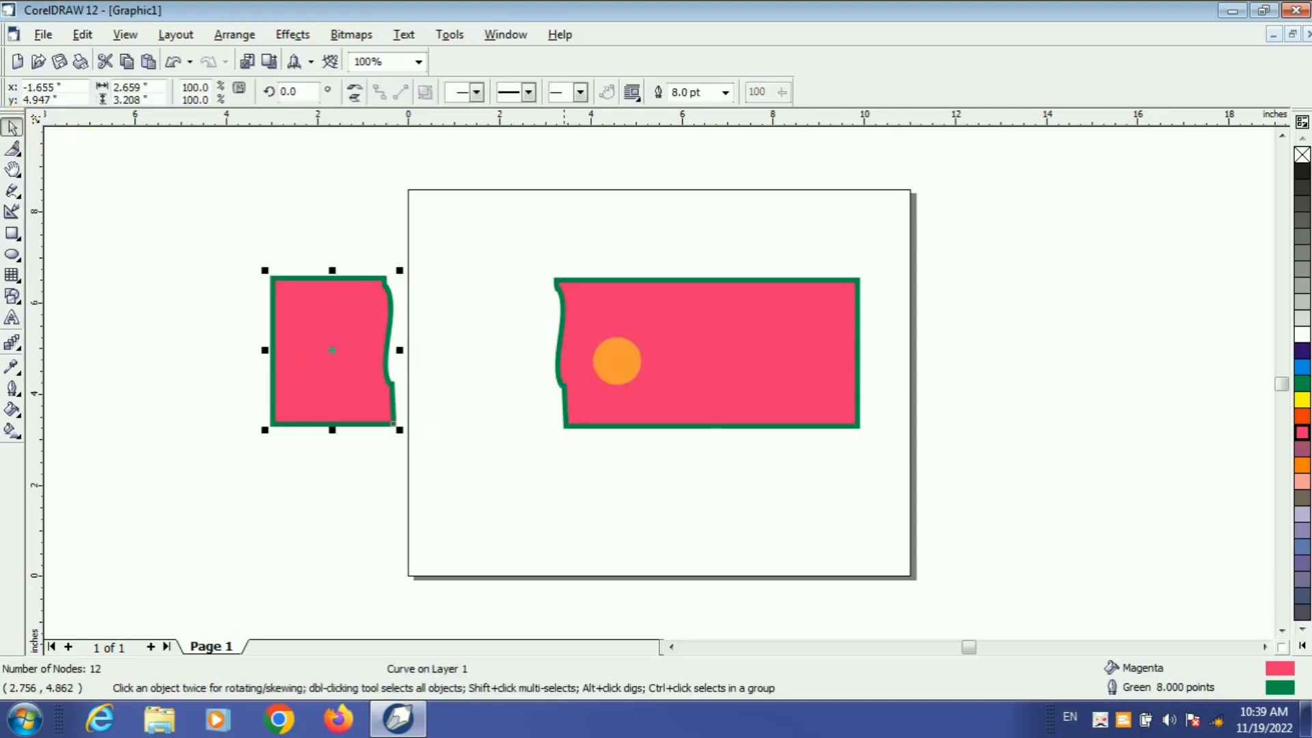
pyautogui.click(768, 362)
pyautogui.moveTo(769, 363); pyautogui.dragTo(876, 355)
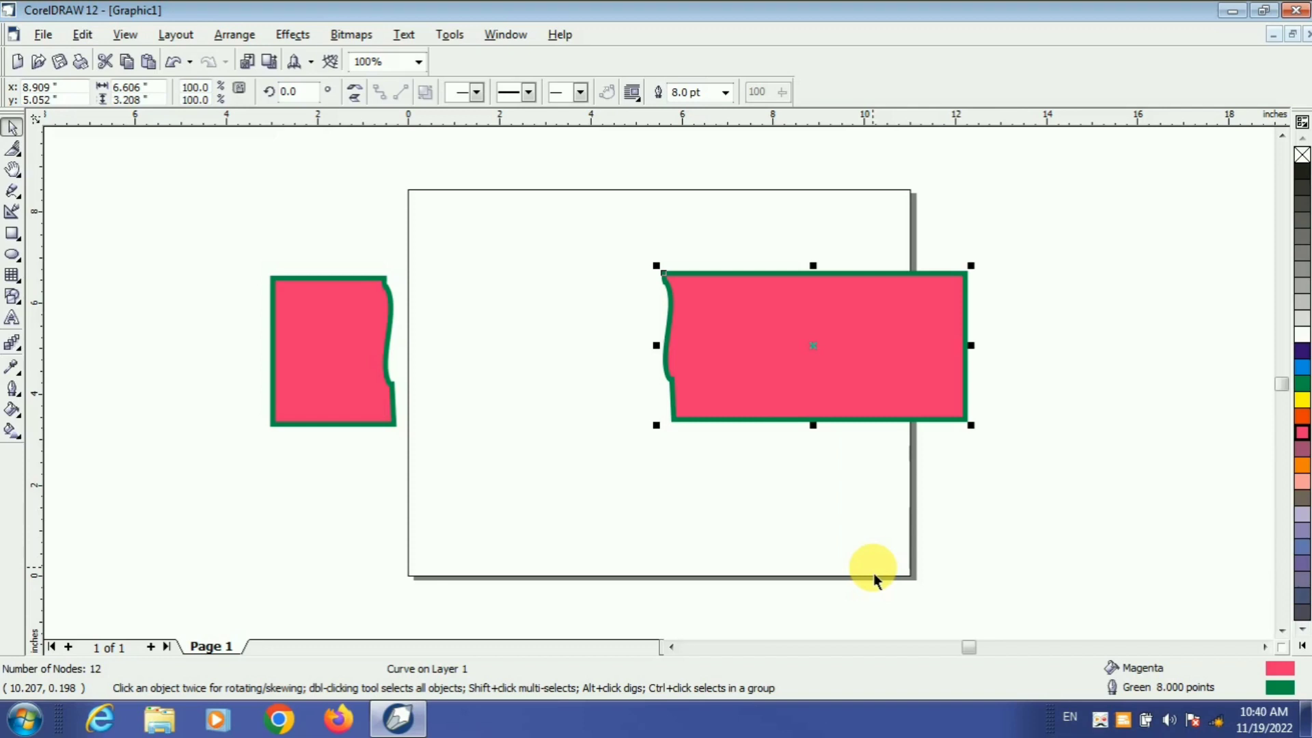
# Undo both piece moves and the knife cut
pyautogui.hotkey('ctrl', 'z')
pyautogui.hotkey('ctrl', 'z')
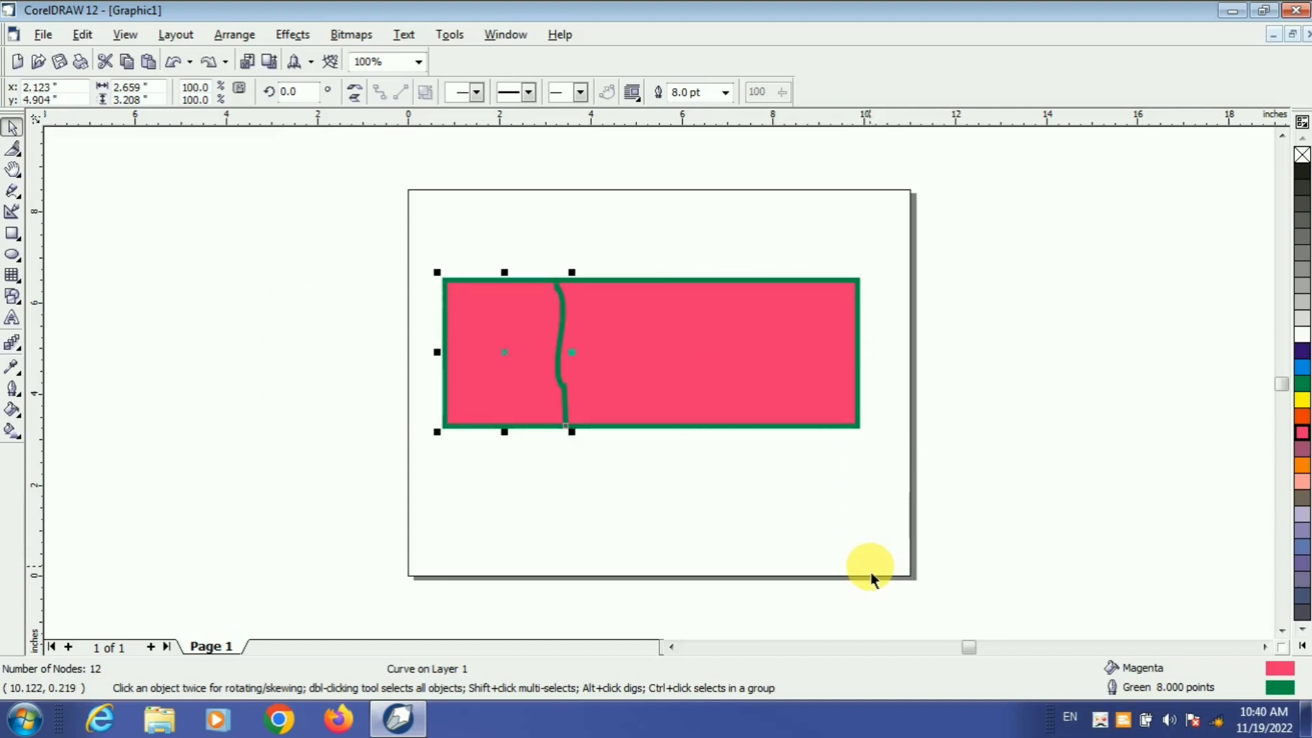
pyautogui.hotkey('ctrl', 'z')
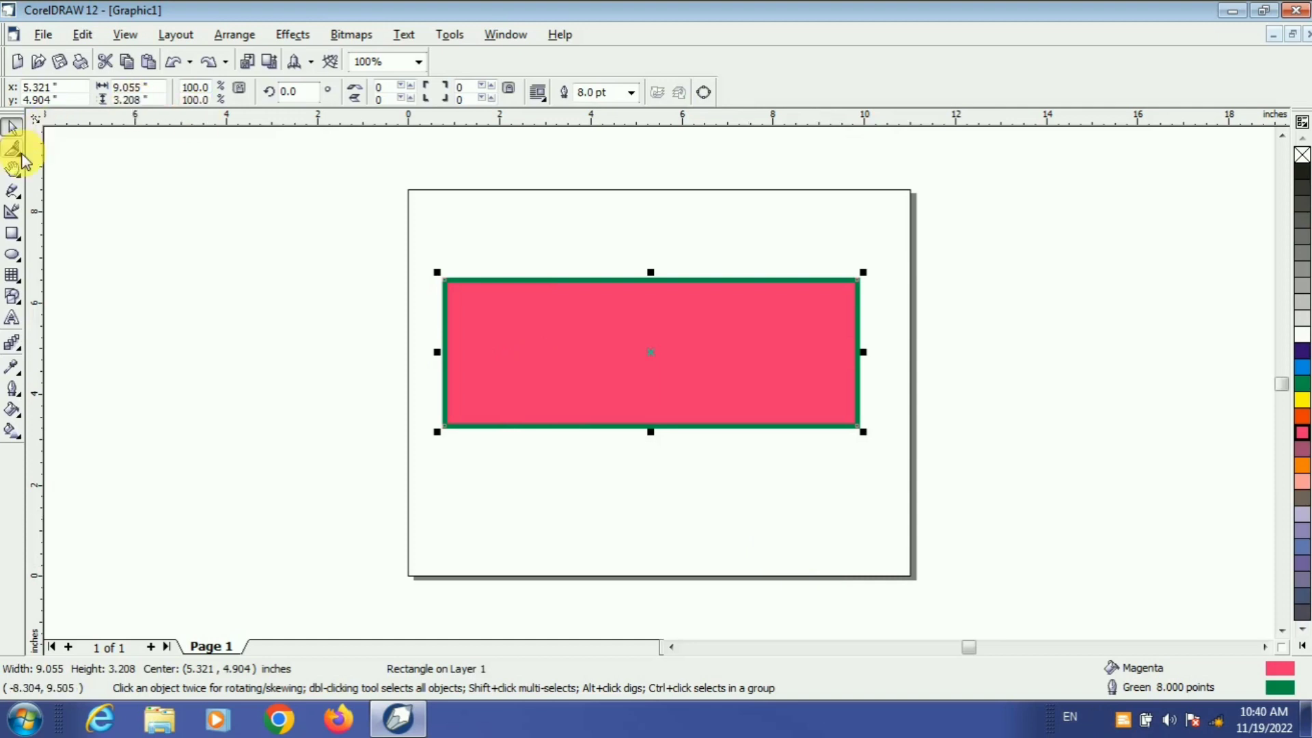
# Erase roughly the left half of the rectangle with repeated vertical Eraser strokes at a thickness of 1.2 inches
pyautogui.click(24, 160)
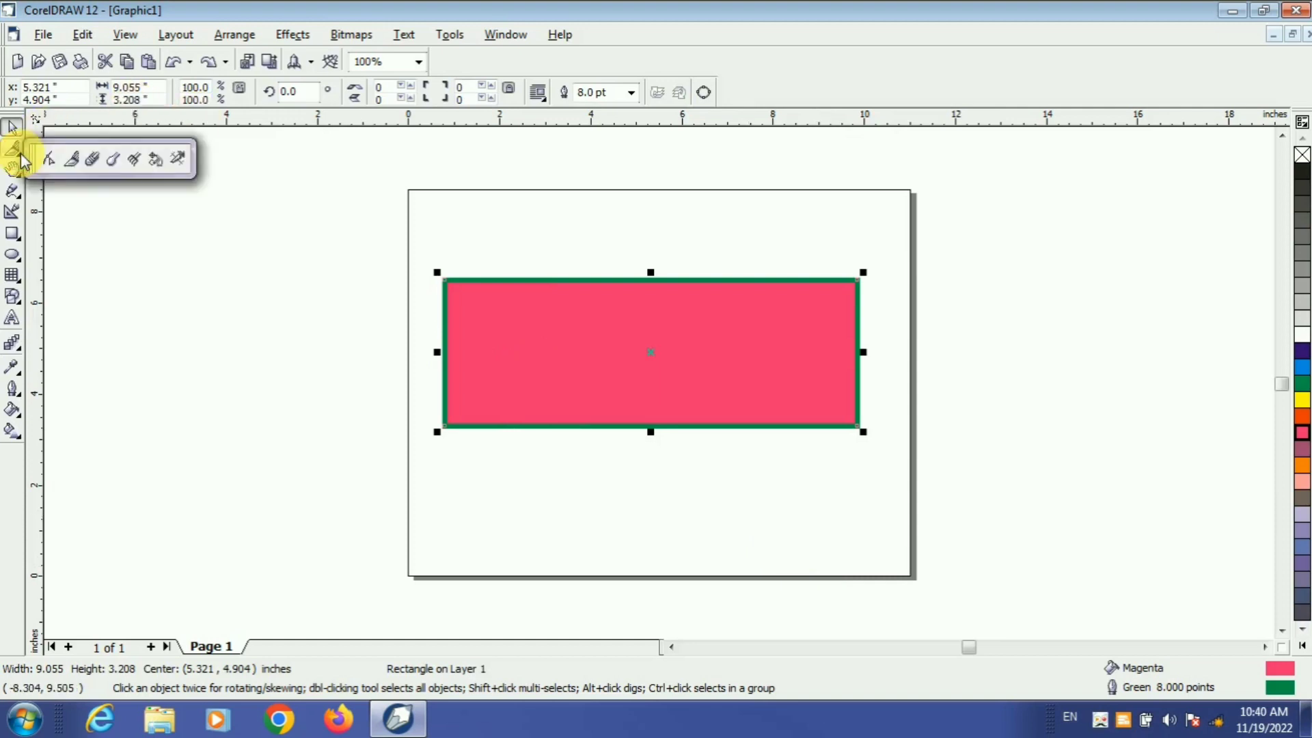
pyautogui.click(91, 158)
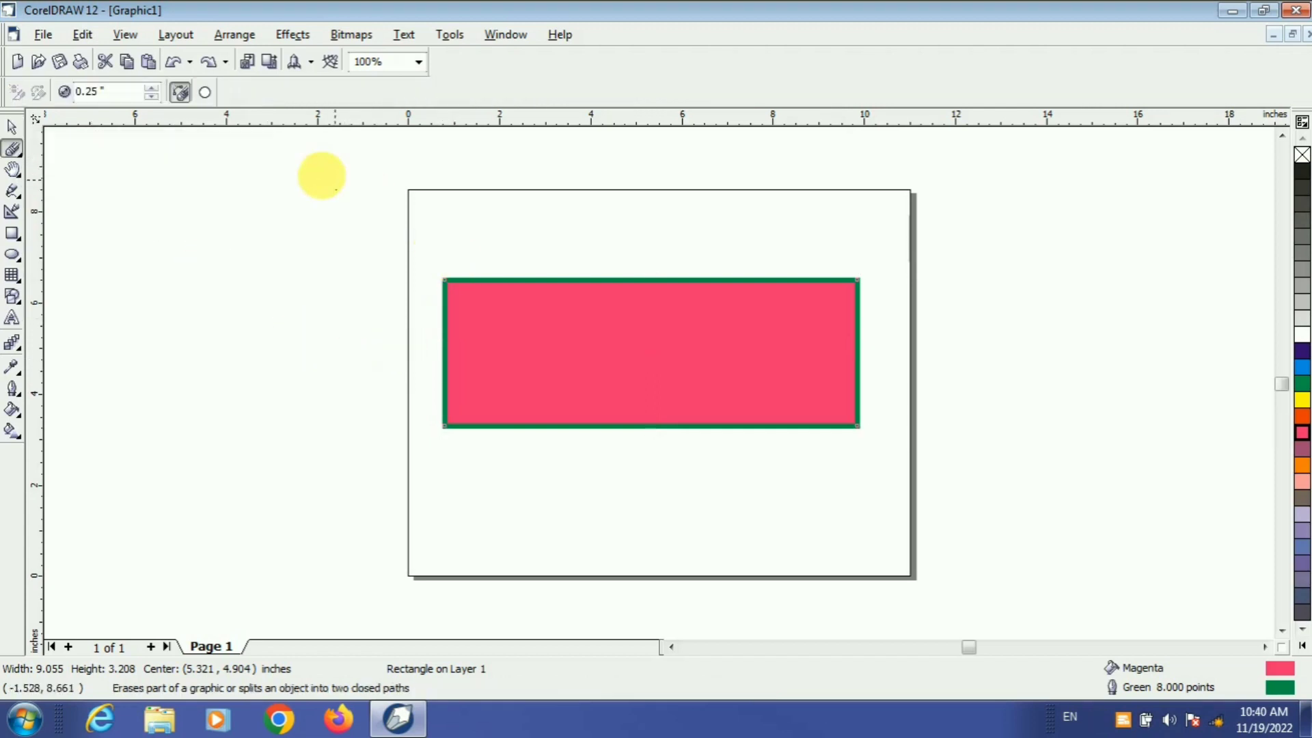
pyautogui.click(151, 89)
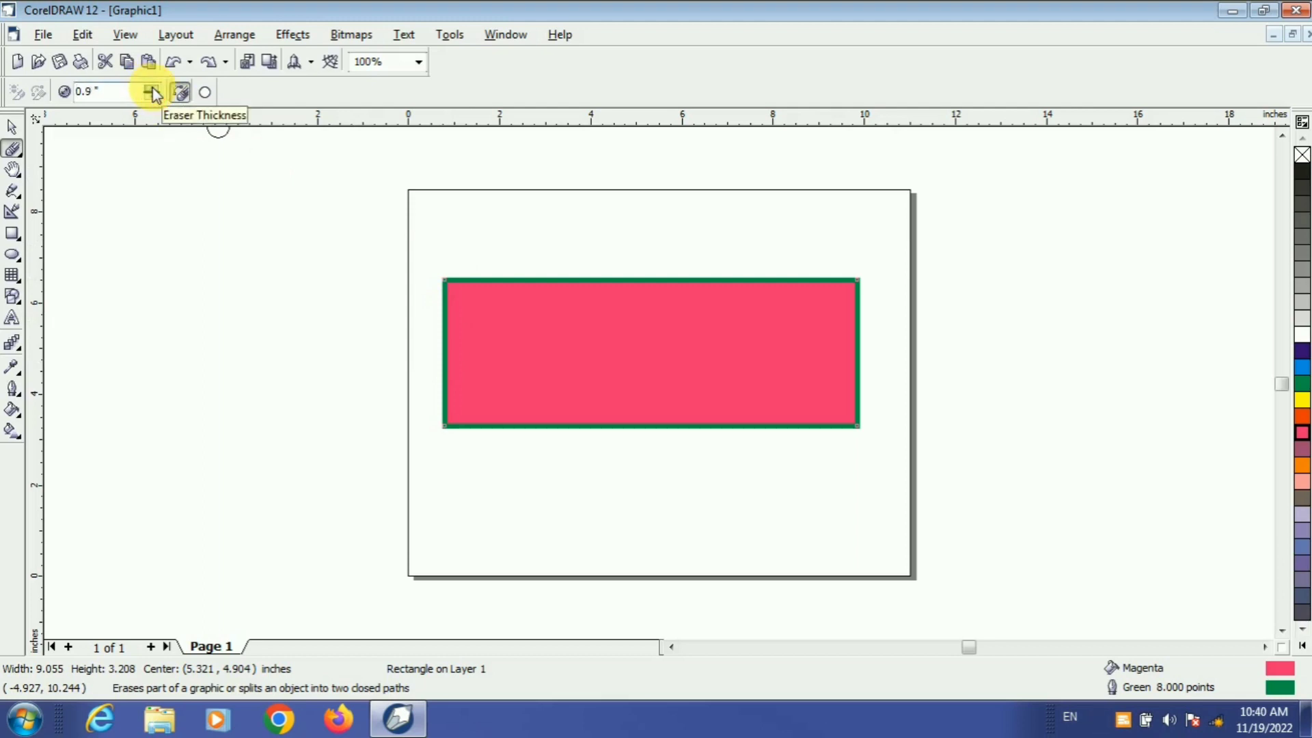
pyautogui.click(152, 89)
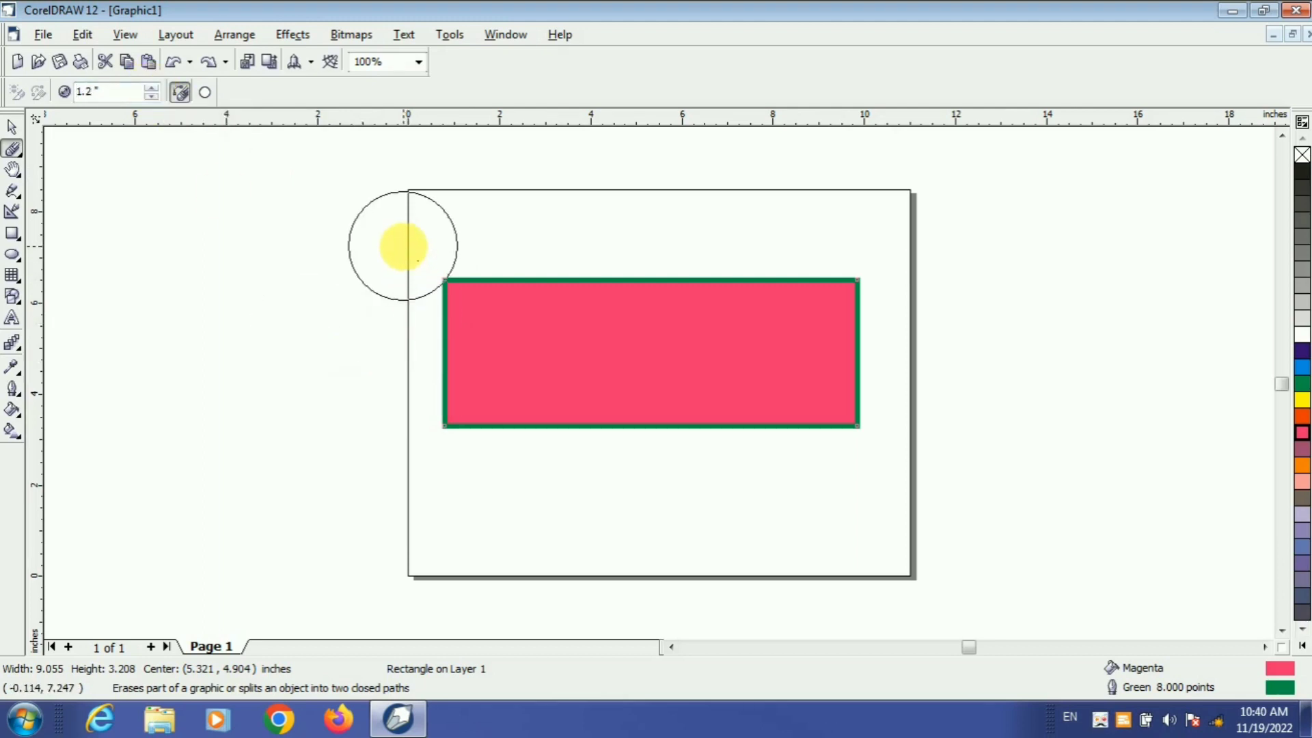
pyautogui.moveTo(428, 273)
pyautogui.mouseDown()
pyautogui.moveTo(445, 427)
pyautogui.moveTo(465, 472)
pyautogui.mouseUp()
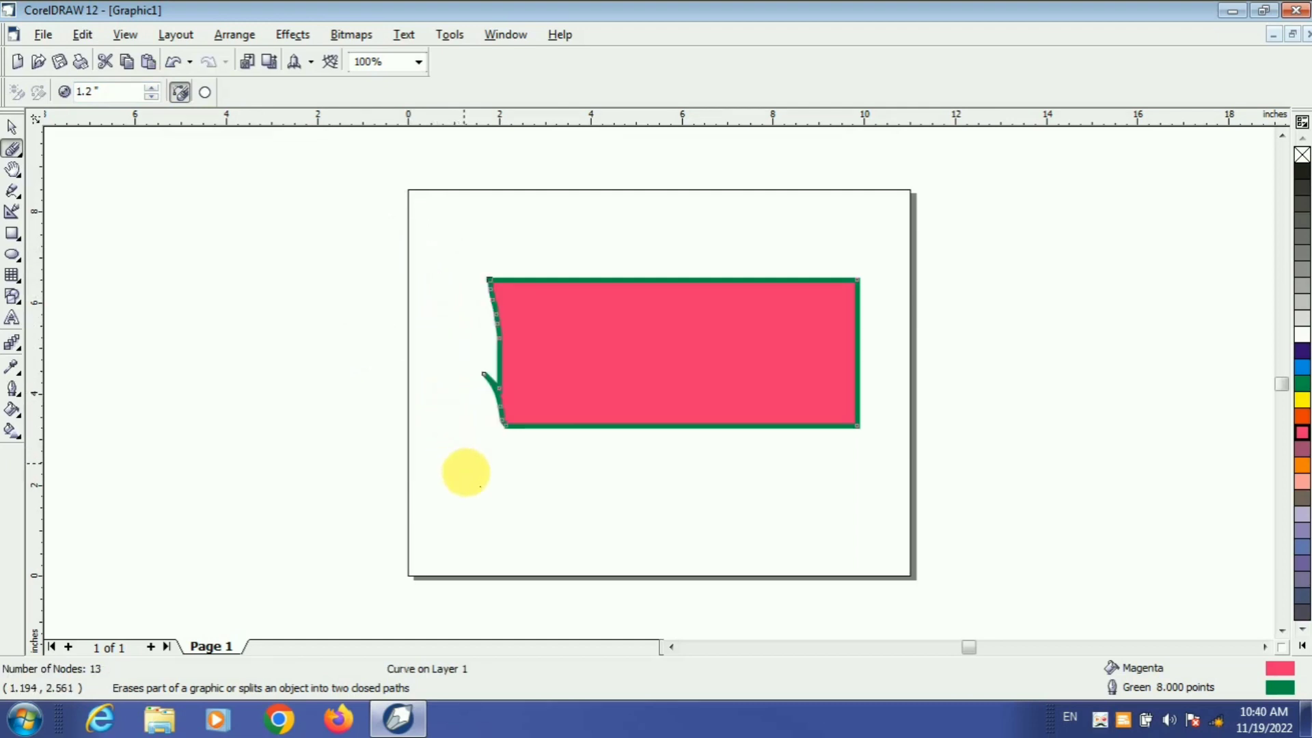
pyautogui.moveTo(441, 232)
pyautogui.mouseDown()
pyautogui.moveTo(475, 348)
pyautogui.moveTo(474, 457)
pyautogui.mouseUp()
pyautogui.moveTo(463, 193)
pyautogui.mouseDown()
pyautogui.moveTo(491, 280)
pyautogui.moveTo(515, 501)
pyautogui.mouseUp()
pyautogui.moveTo(484, 224); pyautogui.dragTo(531, 489)
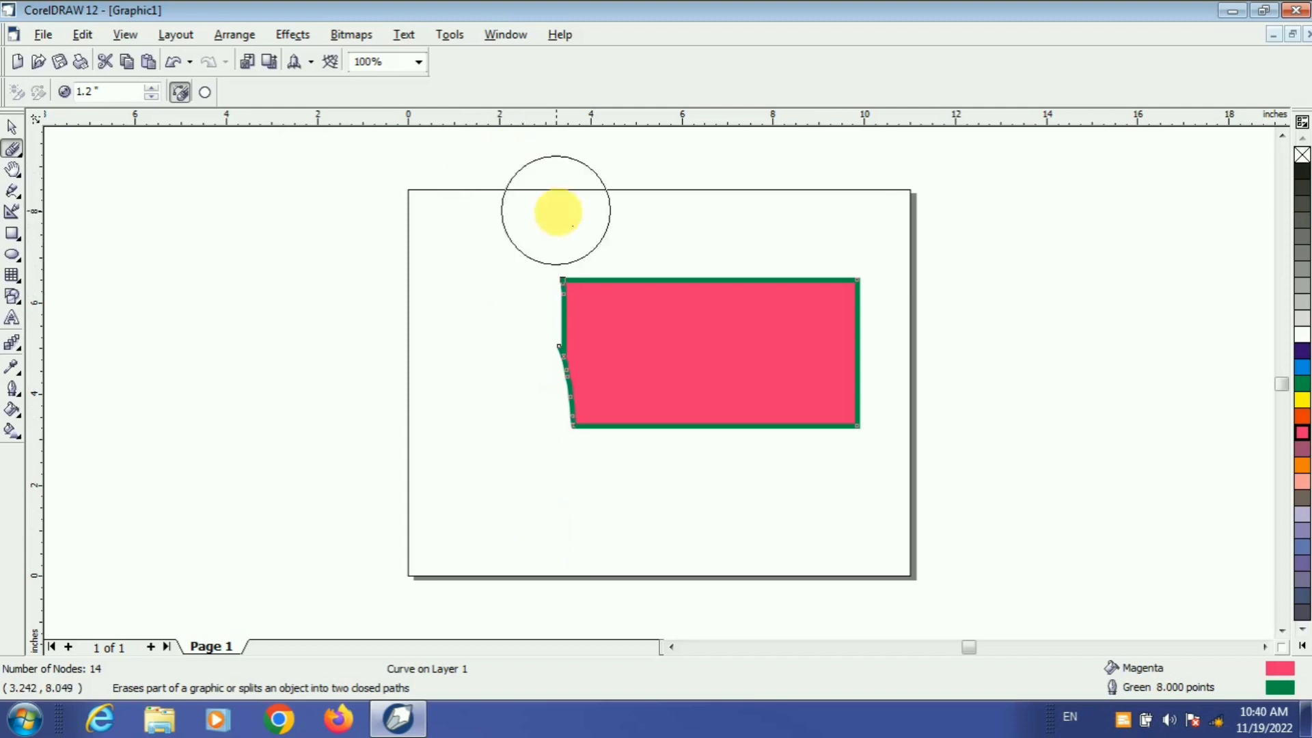
pyautogui.moveTo(576, 225)
pyautogui.mouseDown()
pyautogui.moveTo(594, 536)
pyautogui.moveTo(552, 548)
pyautogui.mouseUp()
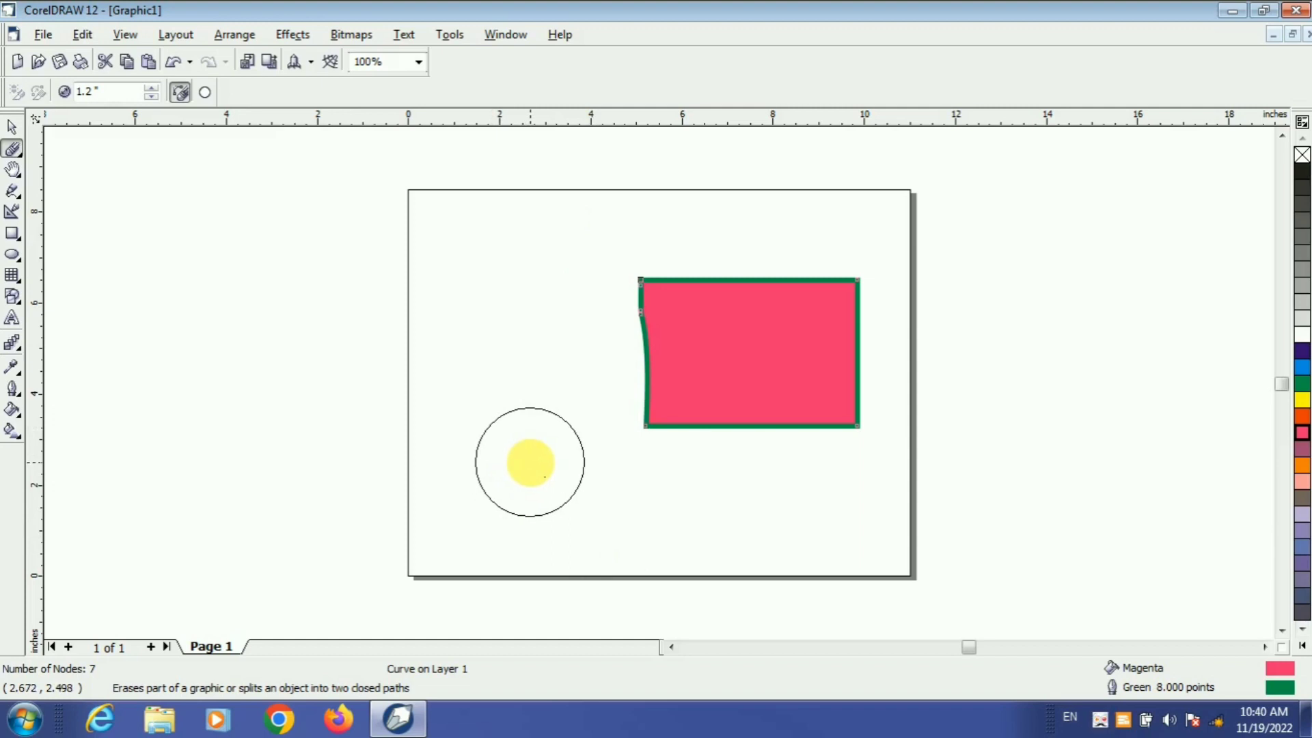
# Undo all the eraser strokes on the rectangle
pyautogui.hotkey('ctrl', 'z')
pyautogui.hotkey('ctrl', 'z')
pyautogui.hotkey('ctrl', 'z')
pyautogui.hotkey('ctrl', 'z')
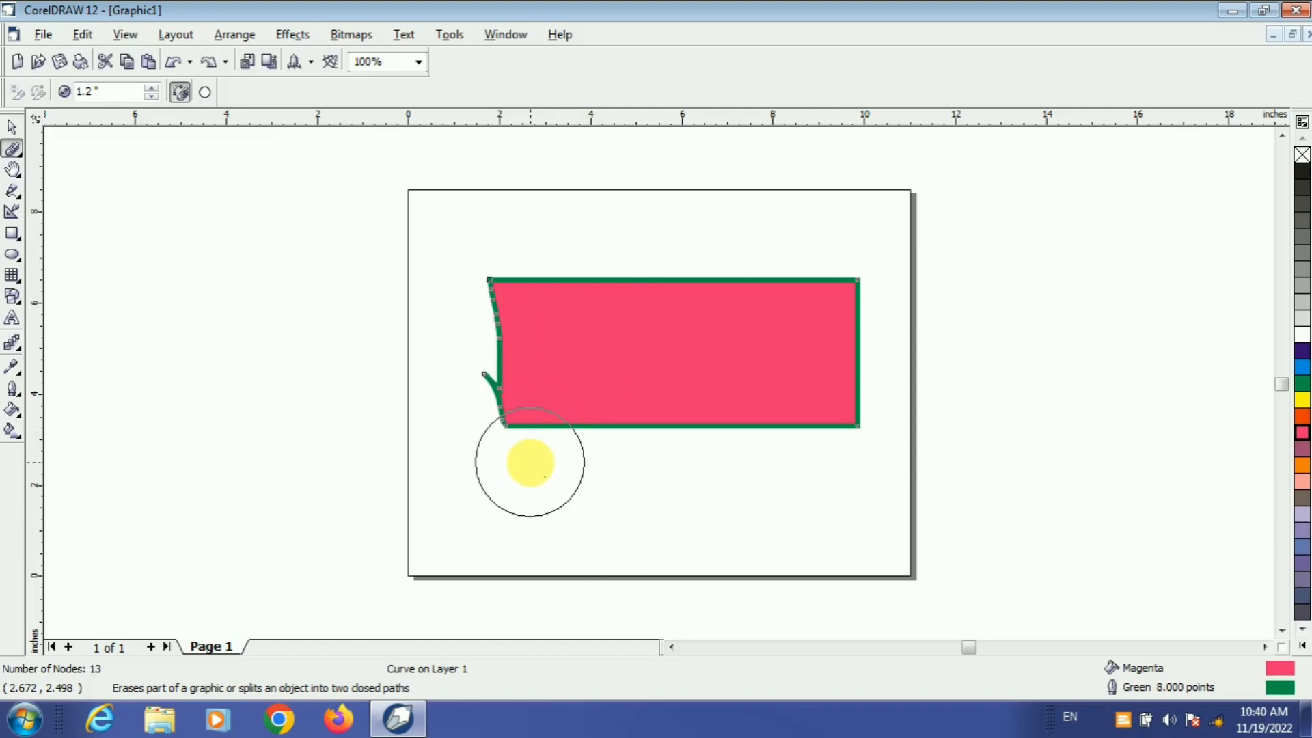
pyautogui.hotkey('ctrl', 'z')
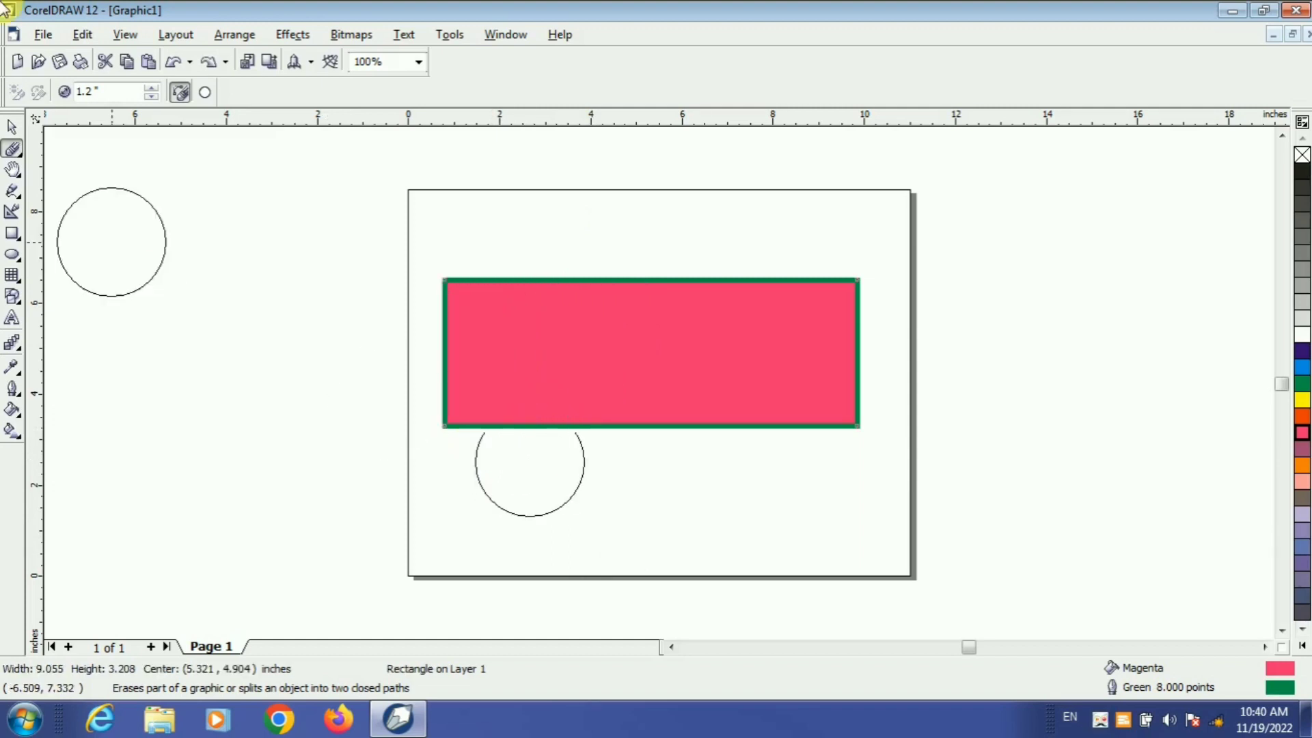
# Set the Smudge Brush nib size to 2.0 inches and convert the magenta rectangle to curves for smudging
pyautogui.click(20, 158)
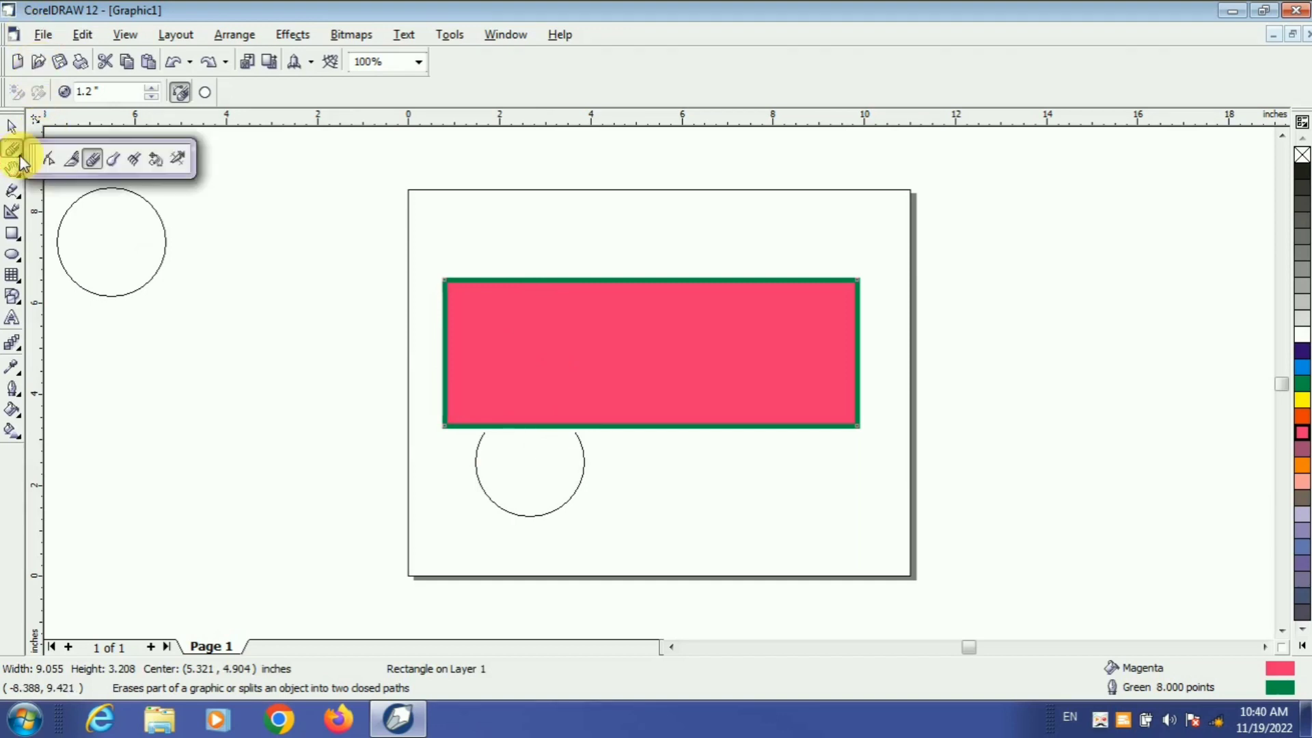
pyautogui.click(112, 160)
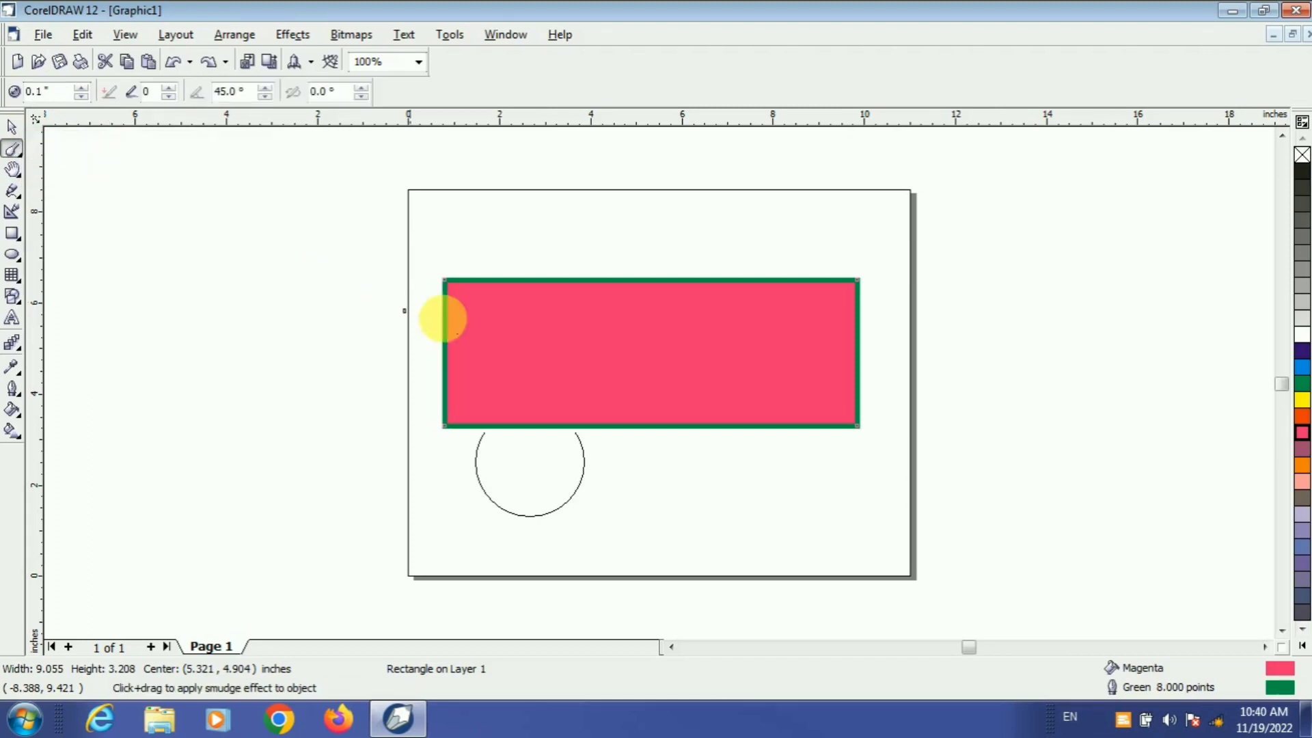
pyautogui.moveTo(441, 316)
pyautogui.mouseDown()
pyautogui.moveTo(459, 307)
pyautogui.moveTo(470, 326)
pyautogui.moveTo(526, 302)
pyautogui.mouseUp()
pyautogui.click(83, 89)
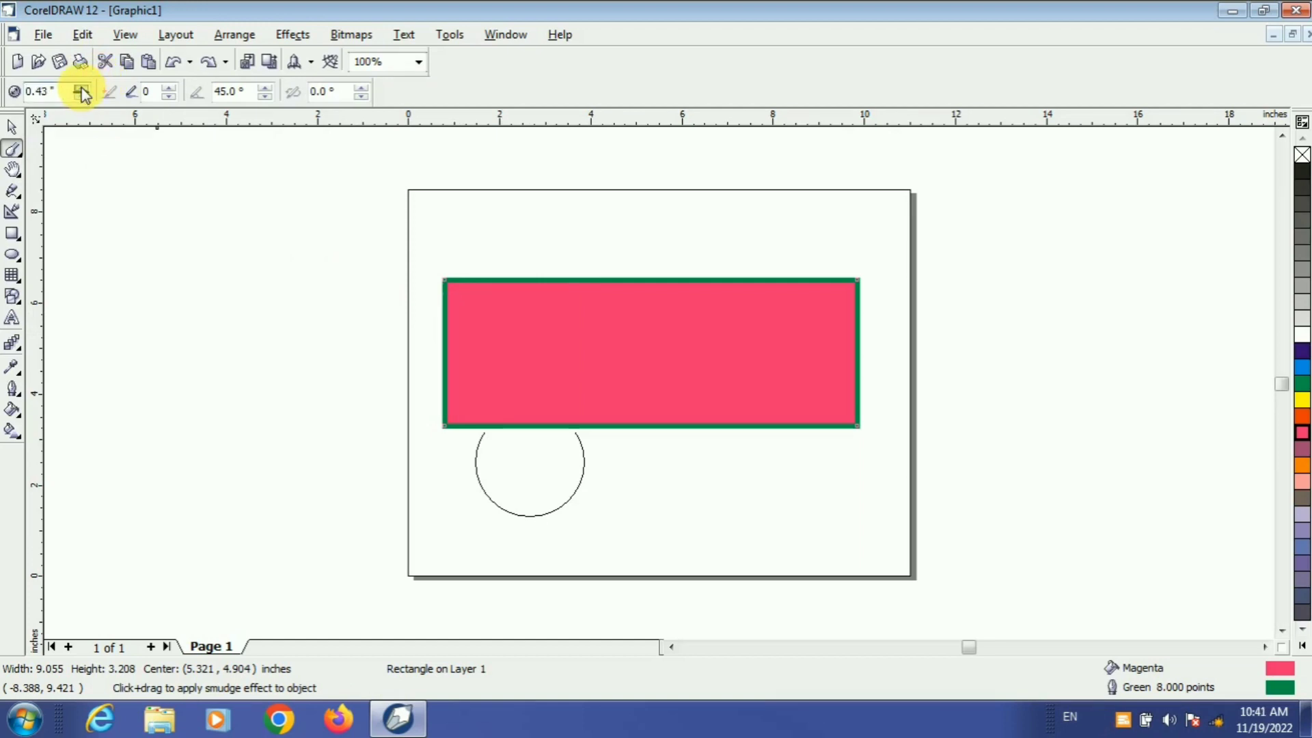
pyautogui.click(83, 89)
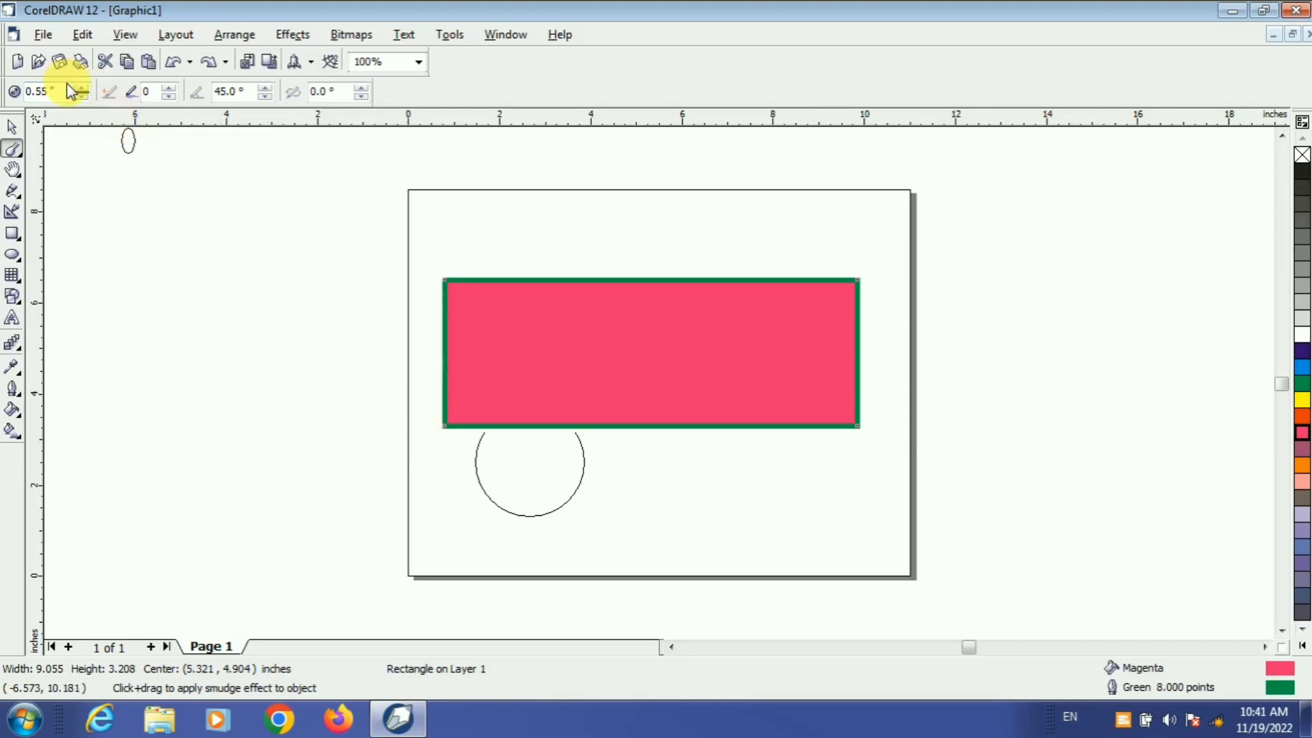
pyautogui.doubleClick(27, 91)
pyautogui.write('3')
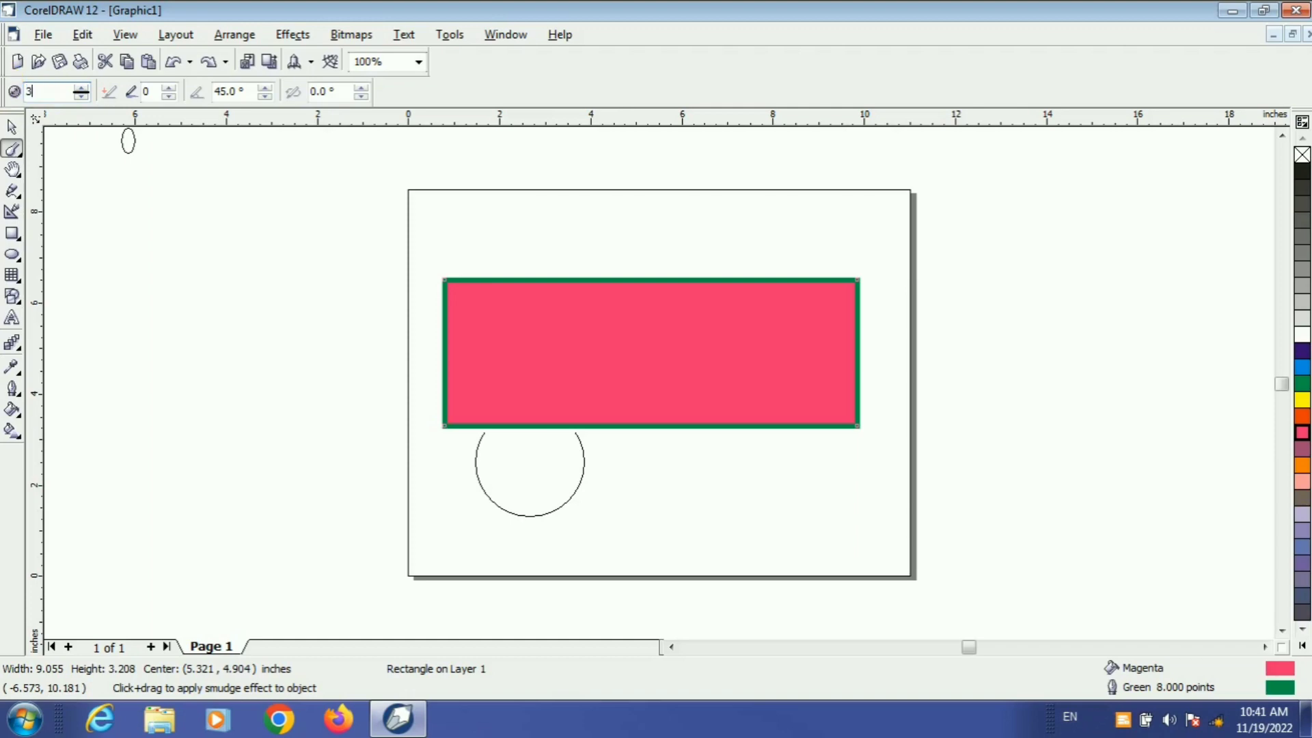
pyautogui.click(191, 236)
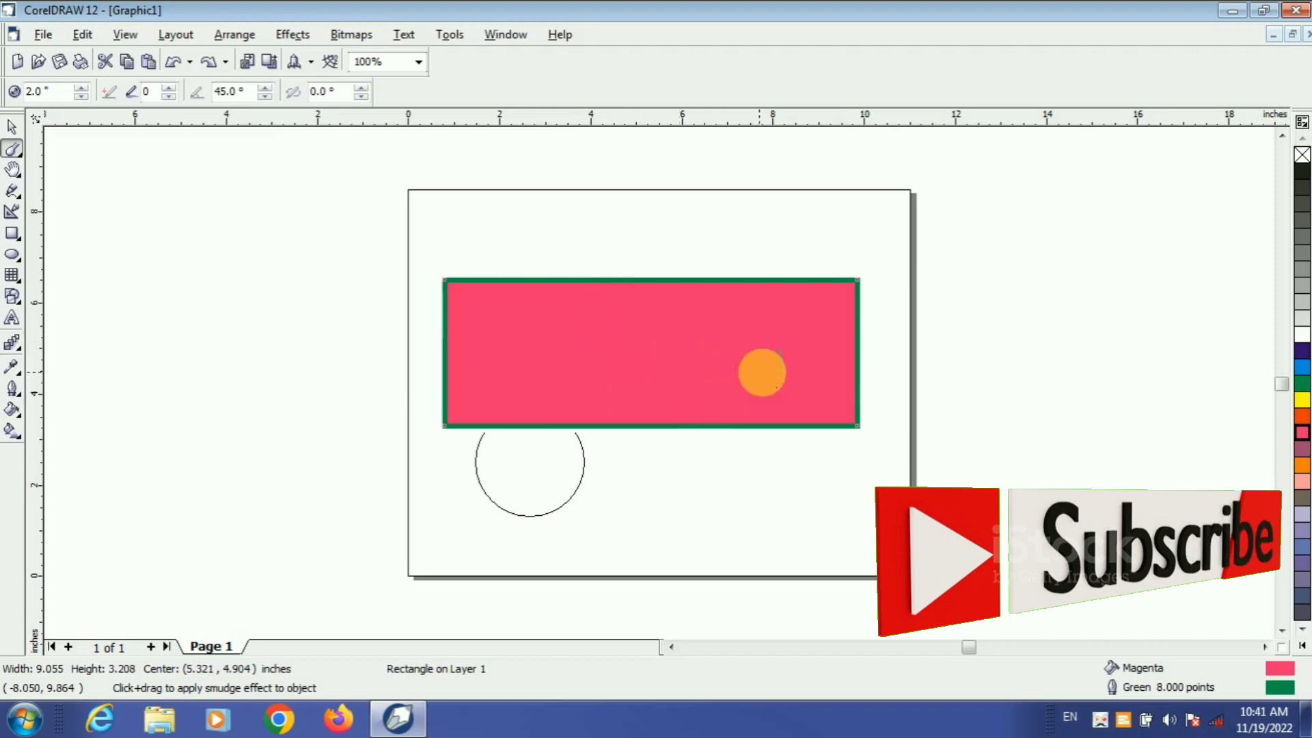
pyautogui.moveTo(794, 374); pyautogui.dragTo(797, 375)
pyautogui.click(695, 401)
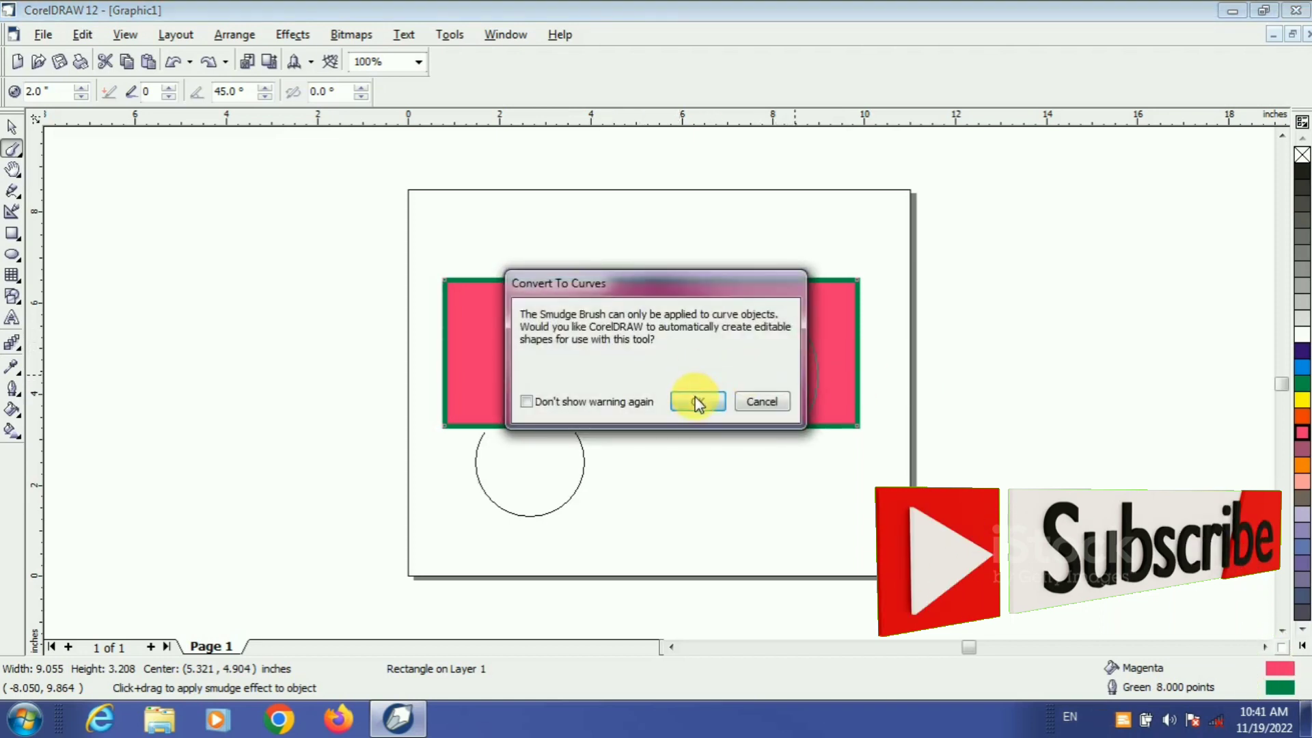
# Smudge finger-like bulges outward from the rectangle's top, right and bottom edges and its upper-left corner
pyautogui.moveTo(673, 355)
pyautogui.mouseDown()
pyautogui.moveTo(676, 458)
pyautogui.moveTo(644, 418)
pyautogui.moveTo(646, 353)
pyautogui.moveTo(621, 352)
pyautogui.moveTo(620, 329)
pyautogui.moveTo(586, 320)
pyautogui.moveTo(532, 207)
pyautogui.mouseUp()
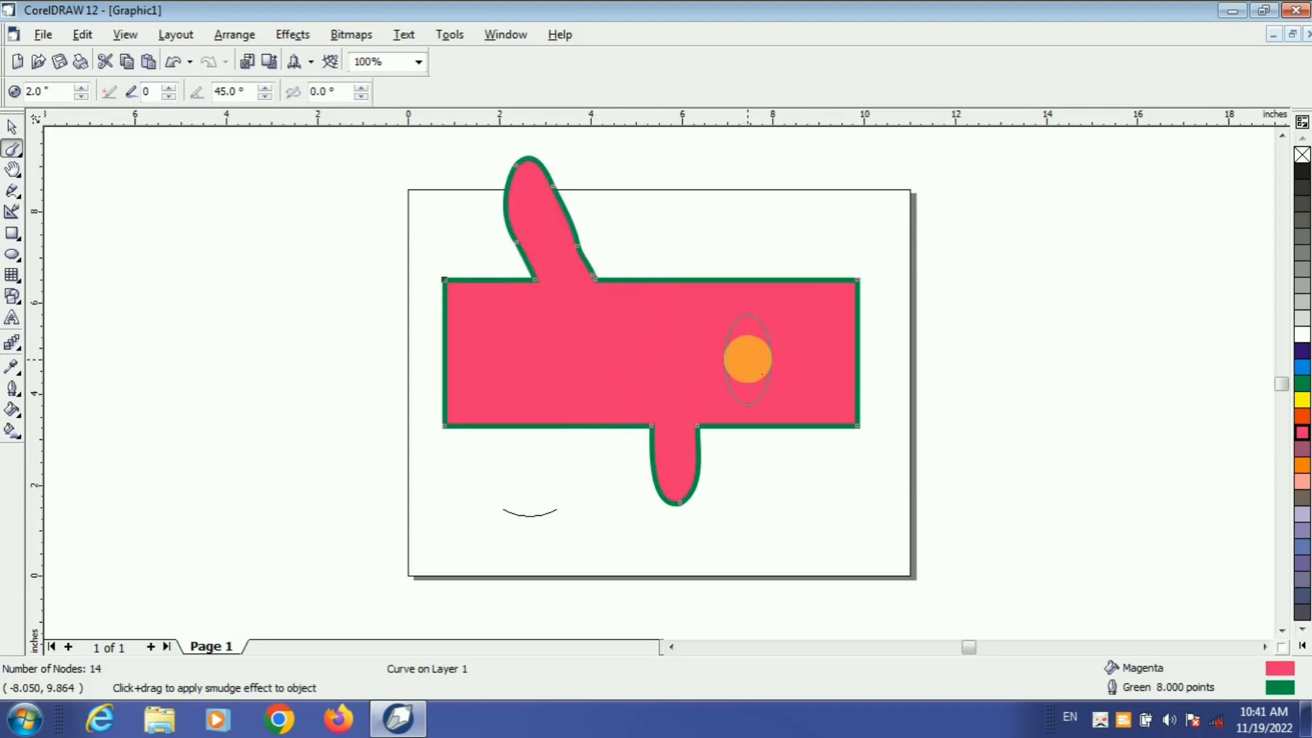
pyautogui.moveTo(747, 358); pyautogui.dragTo(787, 188)
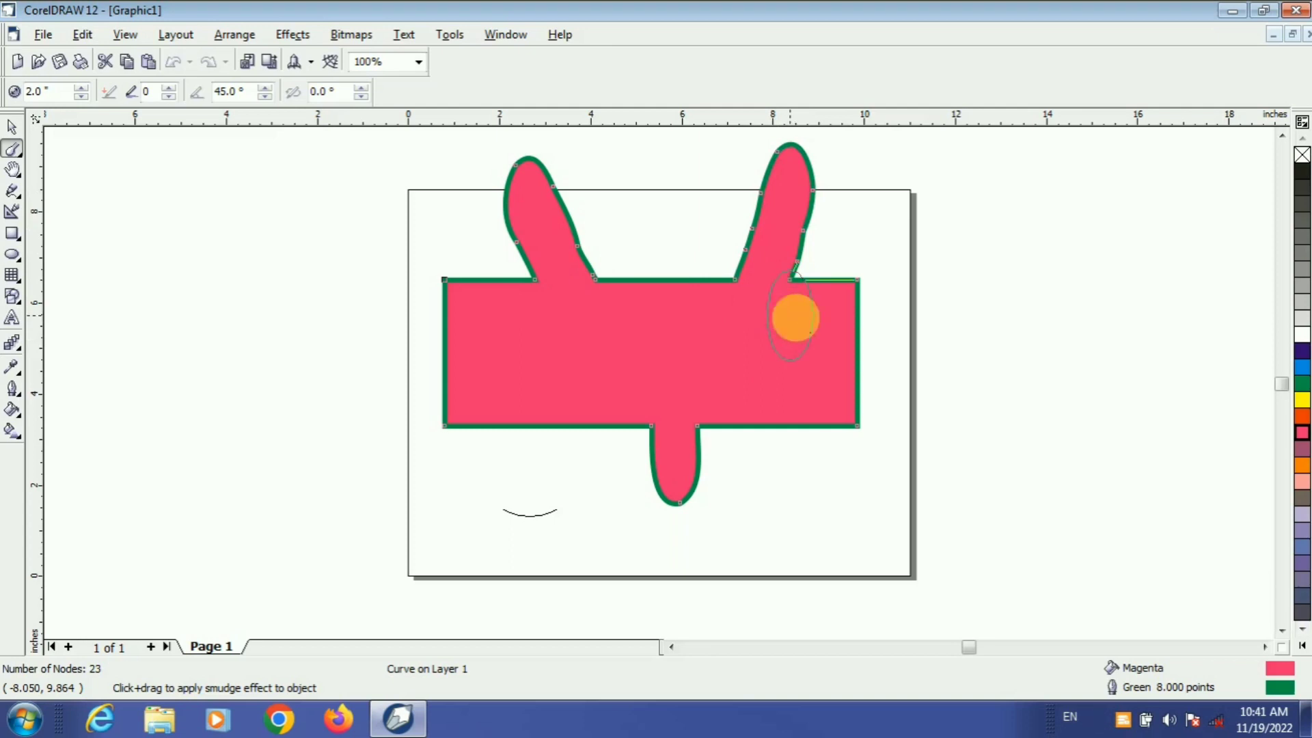
pyautogui.moveTo(795, 317); pyautogui.dragTo(906, 323)
pyautogui.moveTo(814, 360)
pyautogui.mouseDown()
pyautogui.moveTo(923, 392)
pyautogui.moveTo(843, 413)
pyautogui.moveTo(878, 453)
pyautogui.moveTo(892, 509)
pyautogui.mouseUp()
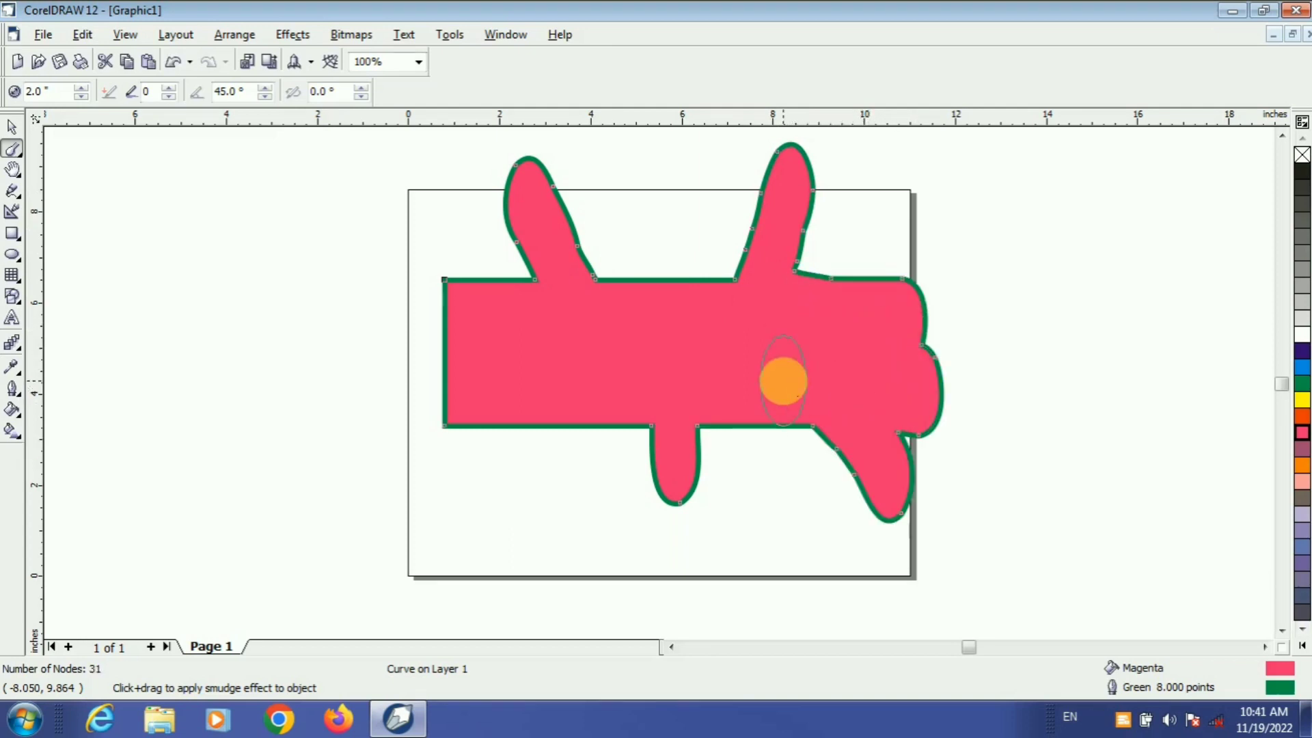
pyautogui.moveTo(783, 380); pyautogui.dragTo(849, 529)
pyautogui.moveTo(785, 410)
pyautogui.mouseDown()
pyautogui.moveTo(734, 464)
pyautogui.moveTo(743, 510)
pyautogui.mouseUp()
pyautogui.moveTo(743, 391); pyautogui.dragTo(652, 461)
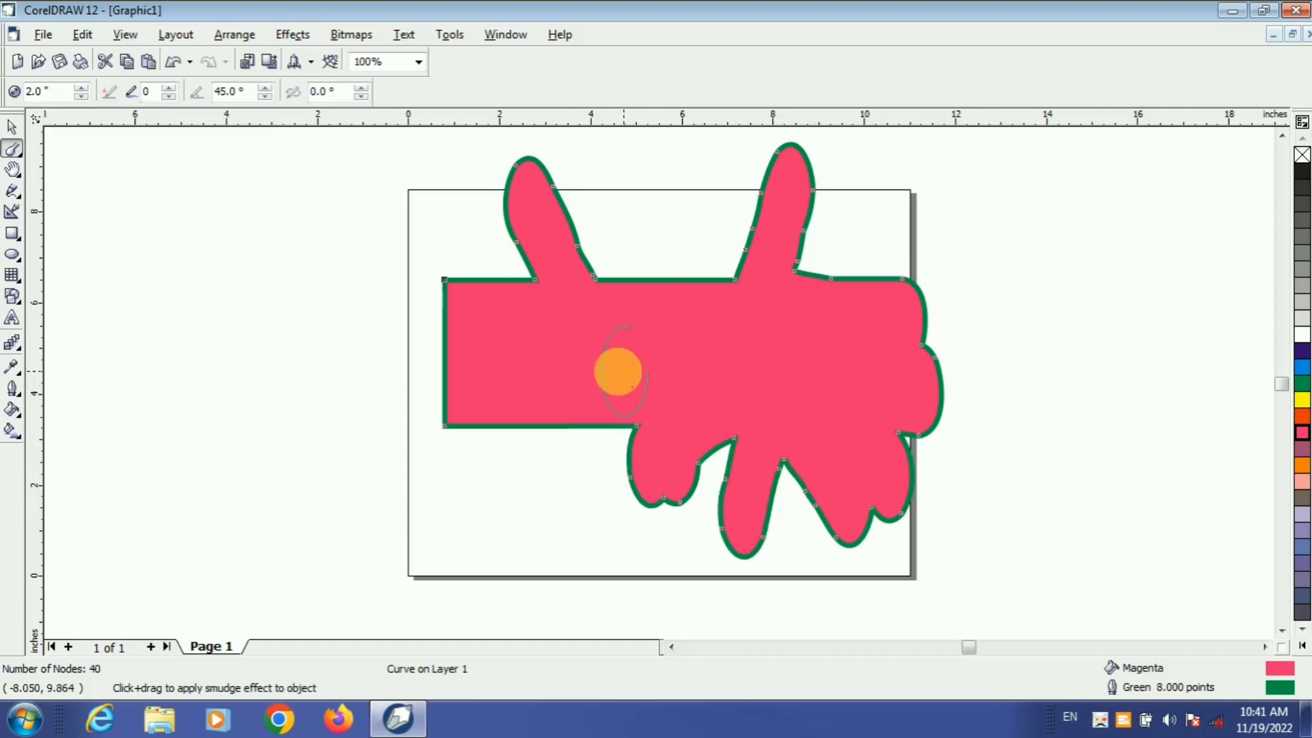
pyautogui.moveTo(539, 387)
pyautogui.mouseDown()
pyautogui.moveTo(477, 469)
pyautogui.moveTo(482, 504)
pyautogui.mouseUp()
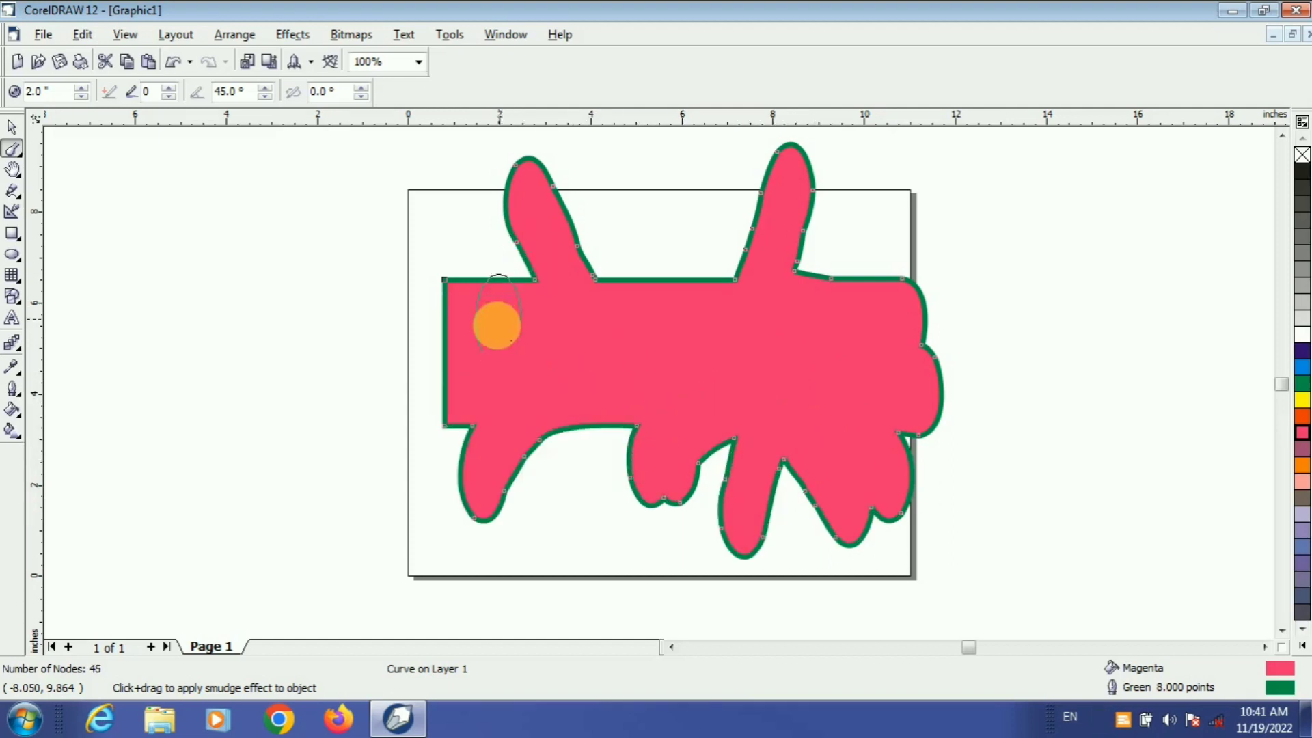
pyautogui.moveTo(497, 326)
pyautogui.mouseDown()
pyautogui.moveTo(442, 292)
pyautogui.moveTo(401, 220)
pyautogui.mouseUp()
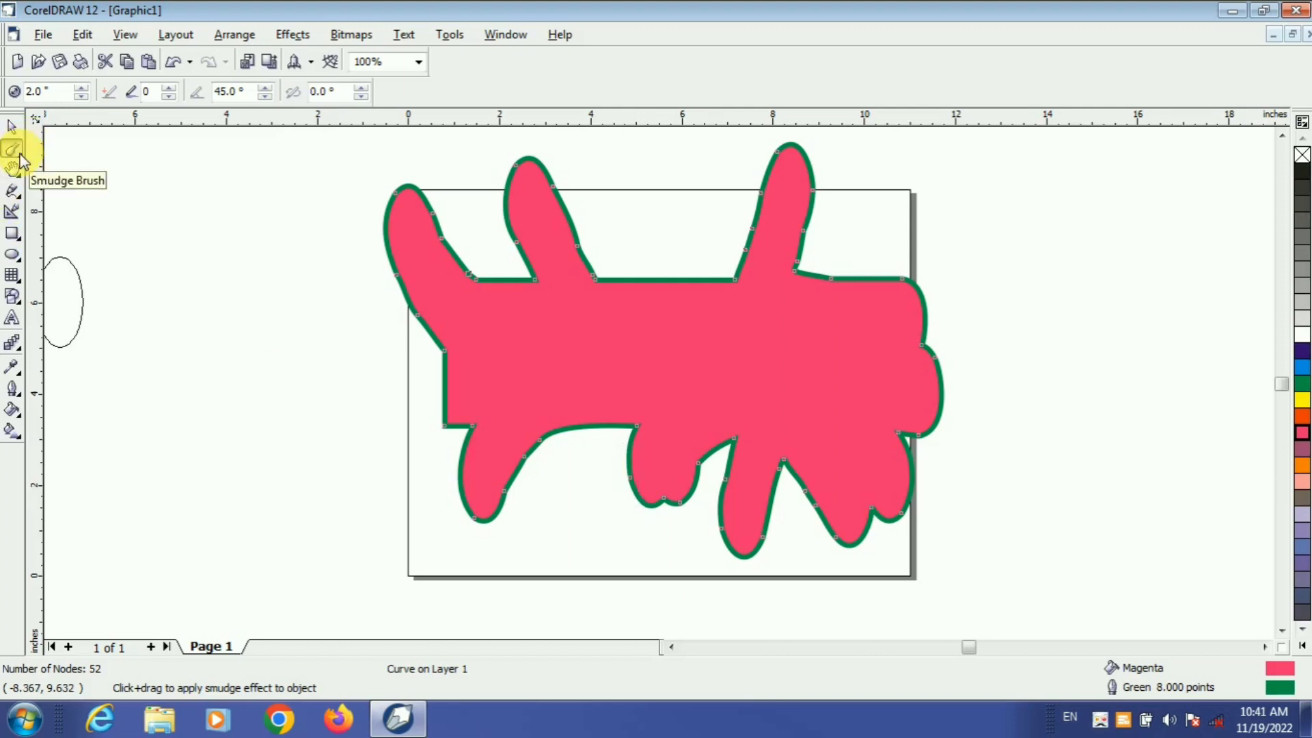
# Undo all the smudge strokes on the rectangle
pyautogui.hotkey('ctrl', 'z')
pyautogui.hotkey('ctrl', 'z')
pyautogui.hotkey('ctrl', 'z')
pyautogui.hotkey('ctrl', 'z')
pyautogui.hotkey('ctrl', 'z')
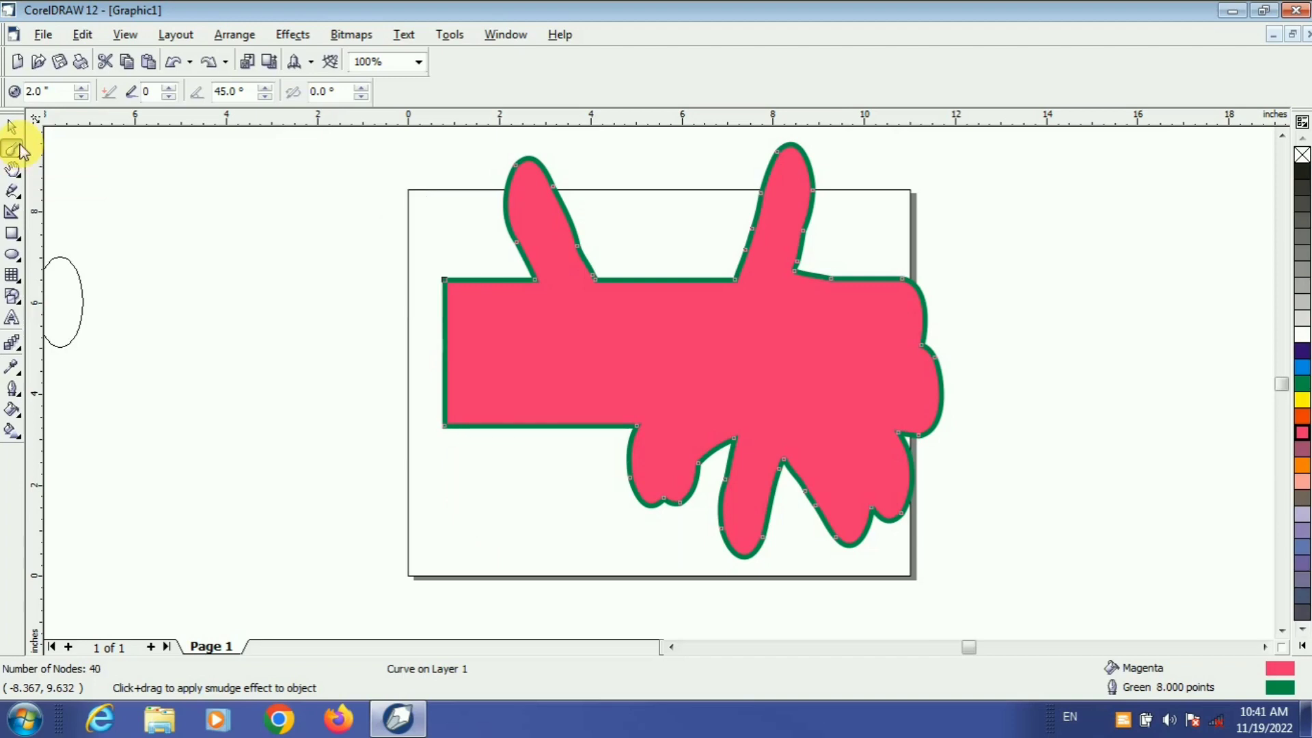
pyautogui.hotkey('ctrl', 'z')
pyautogui.hotkey('ctrl', 'z')
pyautogui.hotkey('ctrl', 'z')
pyautogui.hotkey('ctrl', 'z')
pyautogui.hotkey('ctrl', 'z')
pyautogui.hotkey('ctrl', 'z')
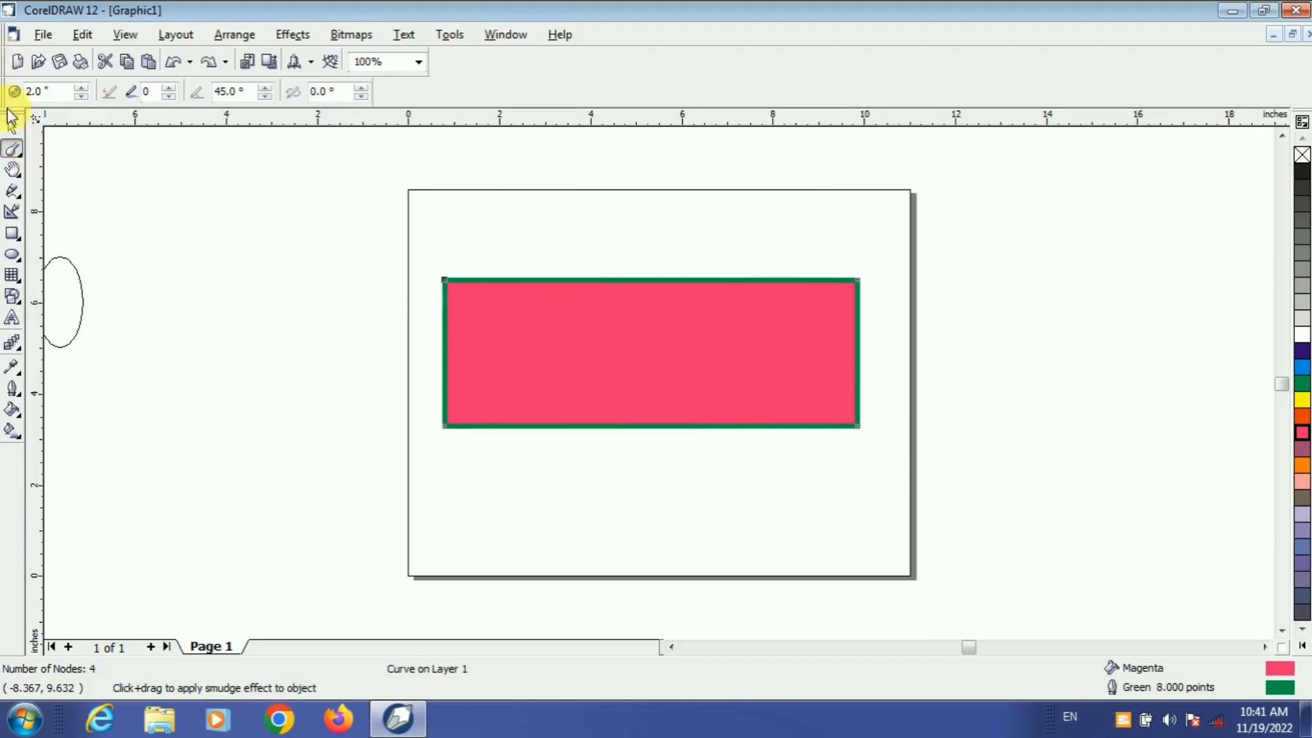
# Roughen all four edges of the rectangle into zigzags using the Roughen Brush with a 0.5 inch nib
pyautogui.click(20, 154)
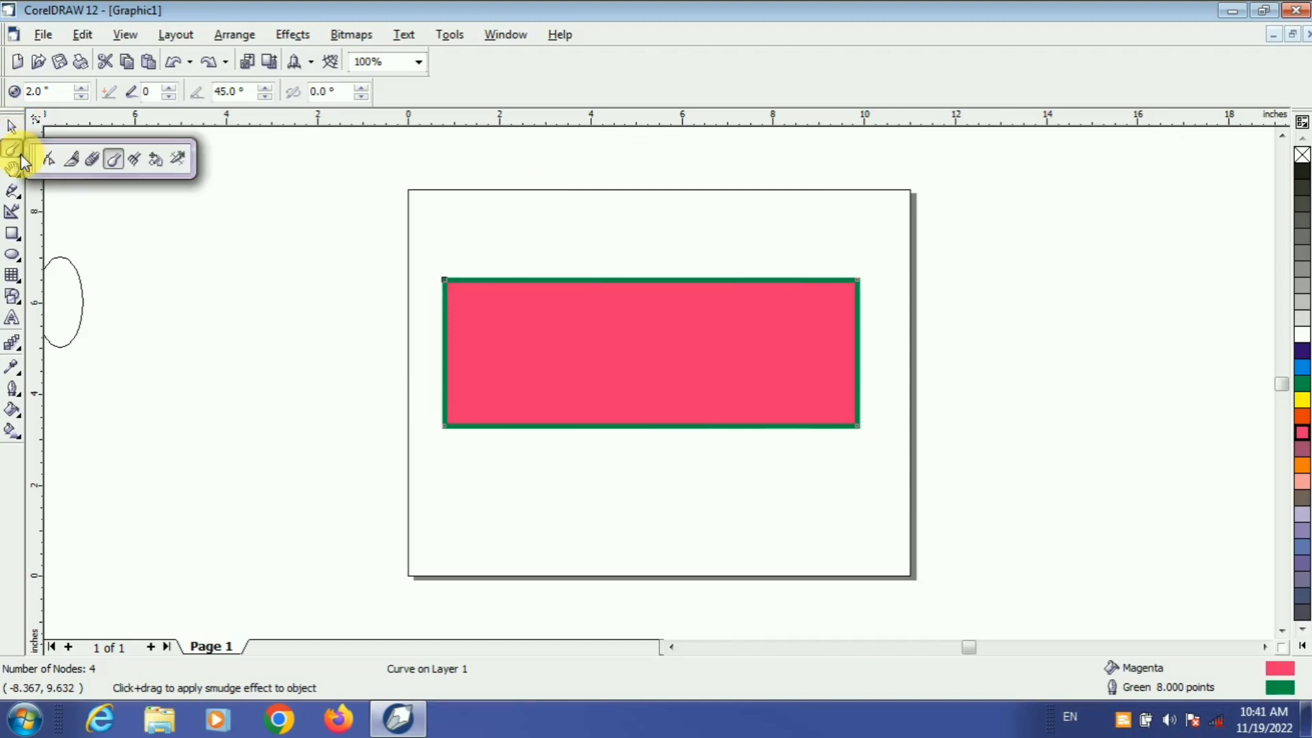
pyautogui.click(136, 161)
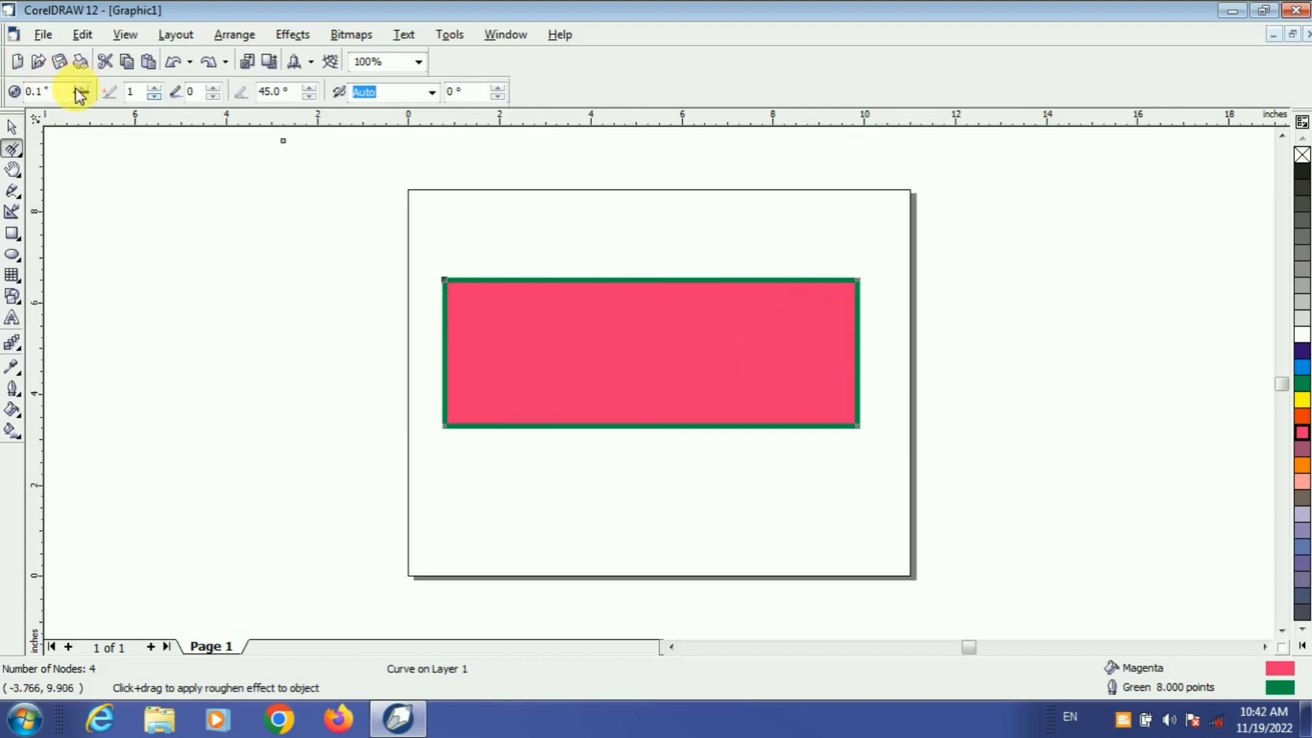
pyautogui.moveTo(70, 96); pyautogui.dragTo(13, 90)
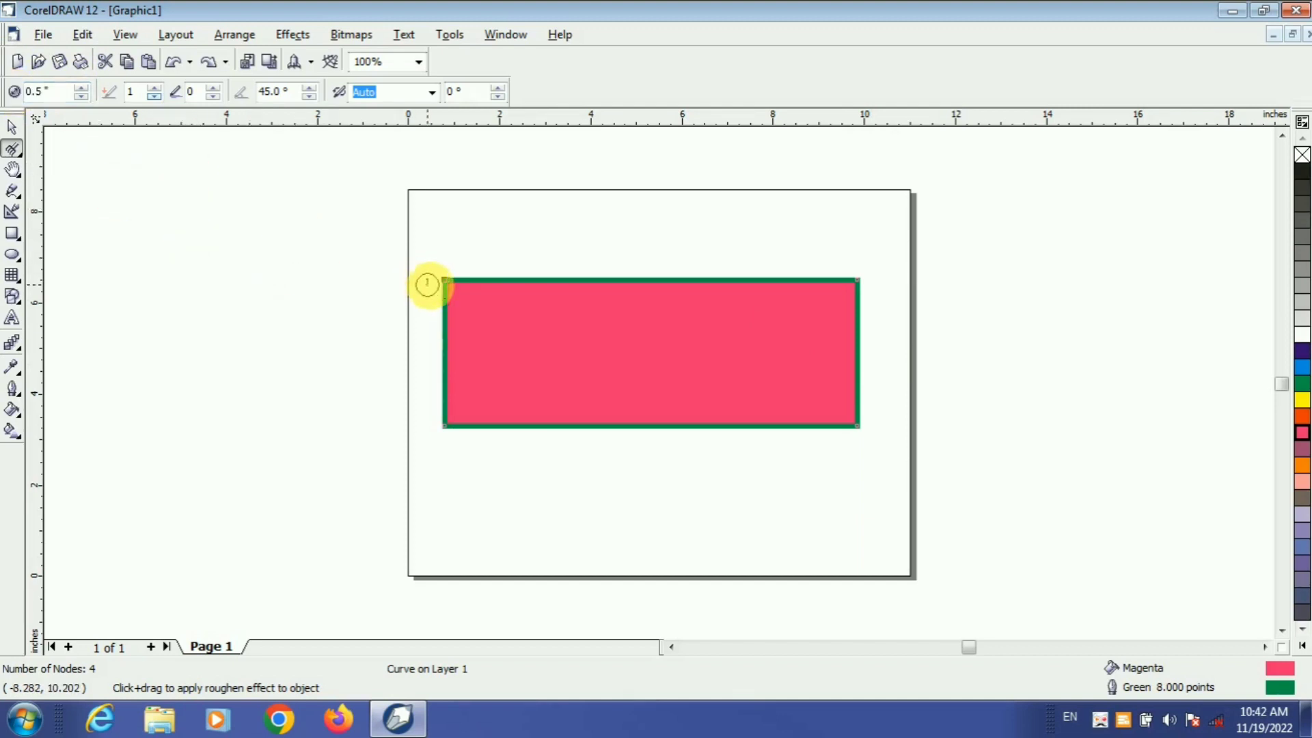
pyautogui.moveTo(444, 279); pyautogui.dragTo(855, 281)
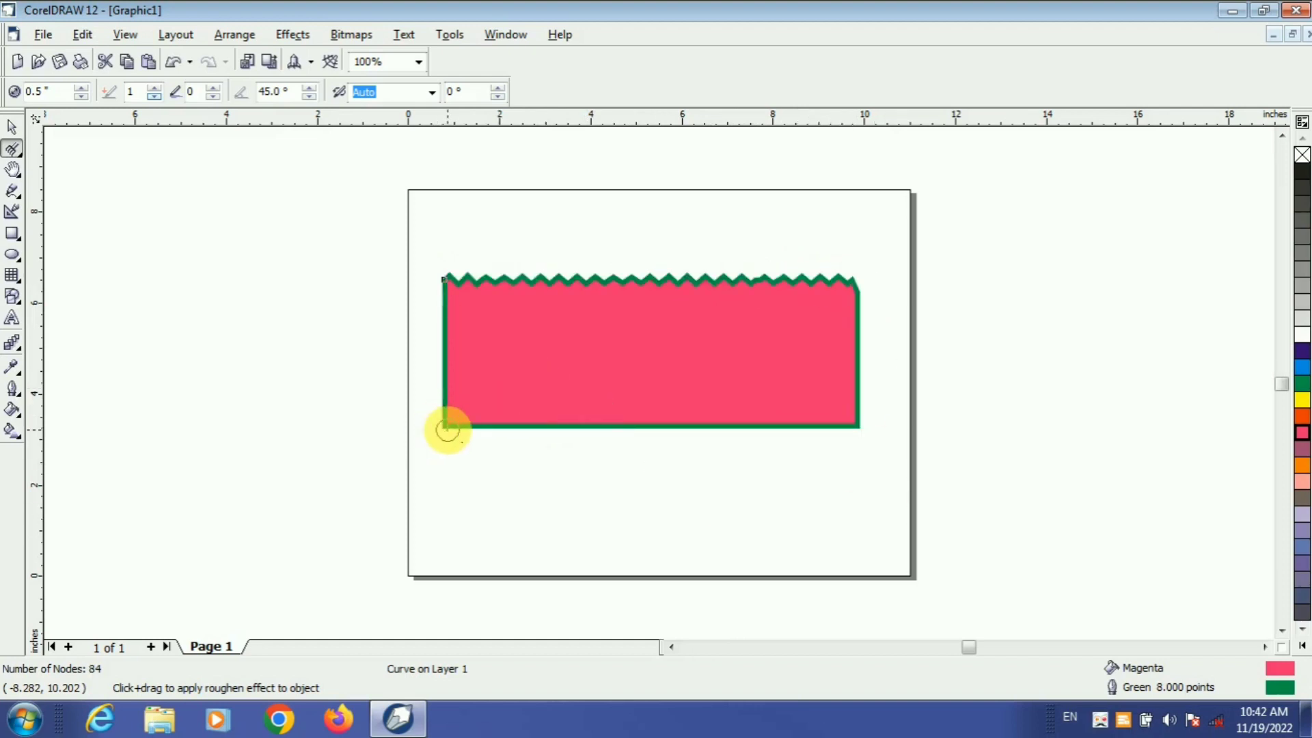
pyautogui.moveTo(446, 425)
pyautogui.mouseDown()
pyautogui.moveTo(801, 440)
pyautogui.moveTo(862, 427)
pyautogui.moveTo(738, 421)
pyautogui.mouseUp()
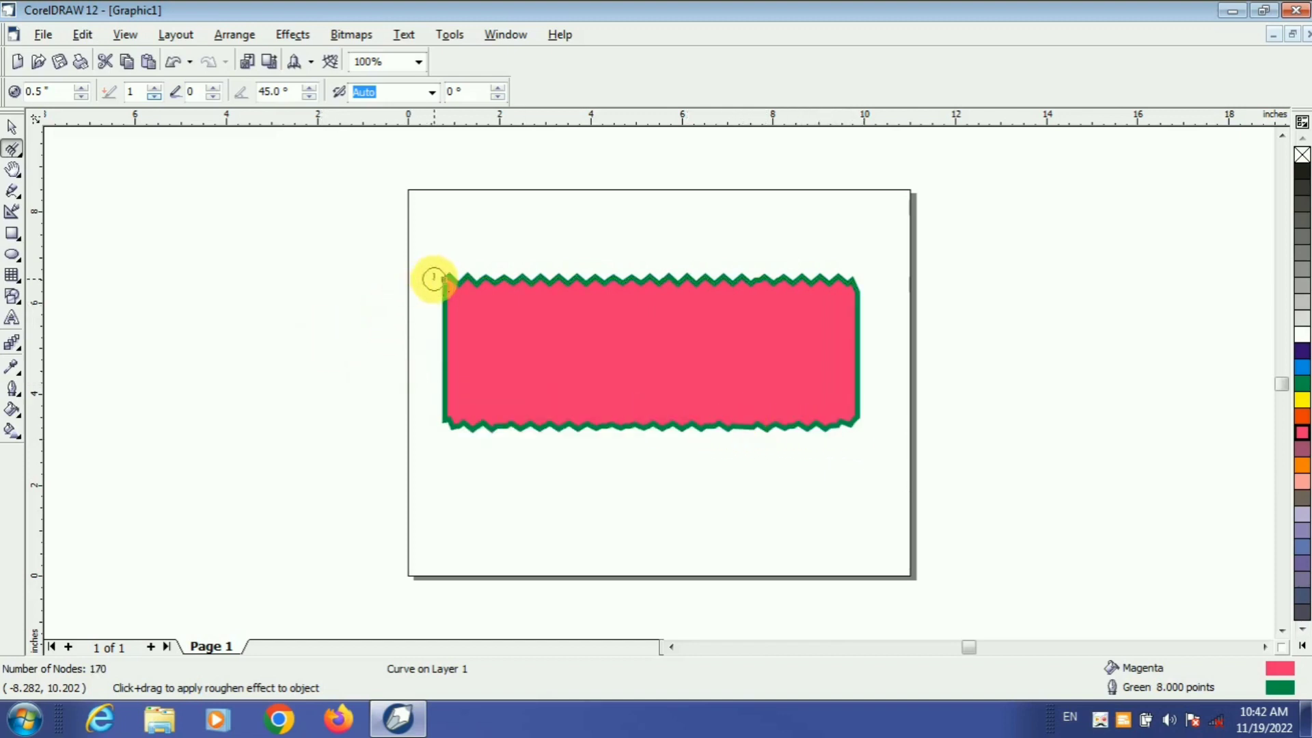
pyautogui.moveTo(444, 278)
pyautogui.mouseDown()
pyautogui.moveTo(452, 365)
pyautogui.moveTo(437, 398)
pyautogui.mouseUp()
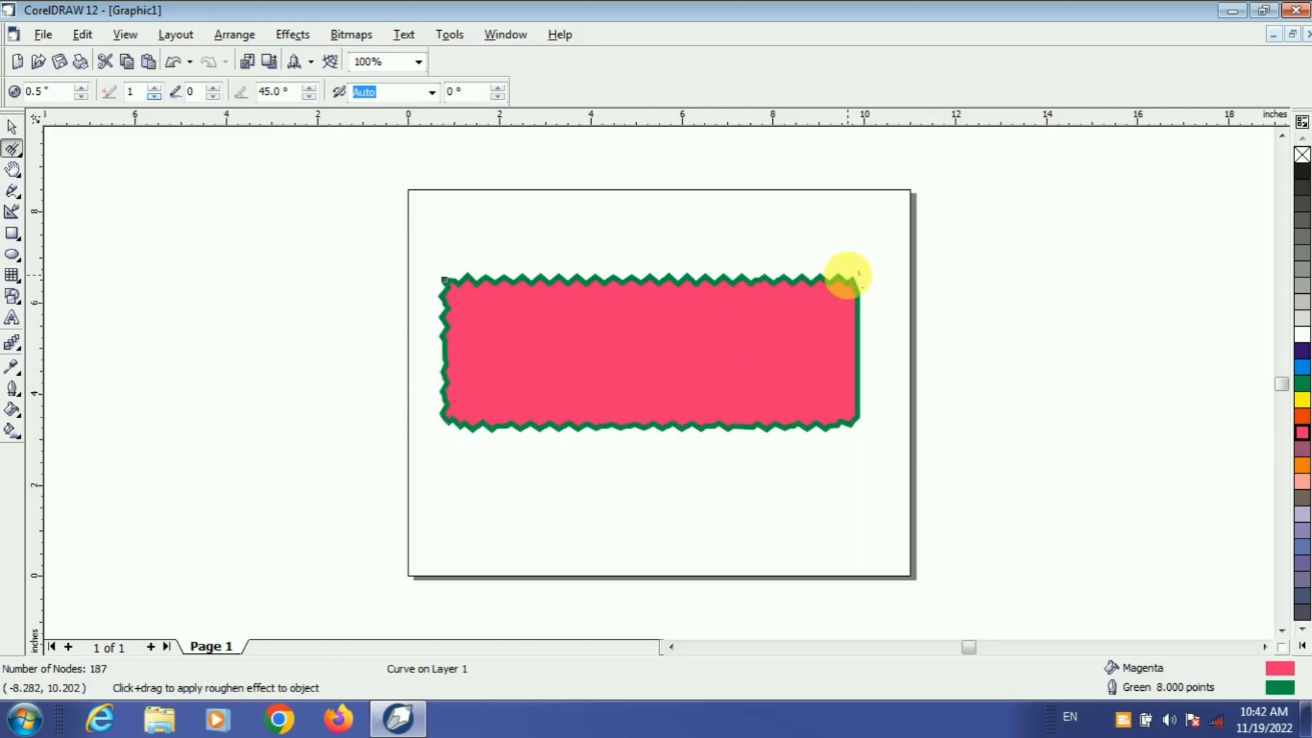
pyautogui.moveTo(851, 277); pyautogui.dragTo(858, 428)
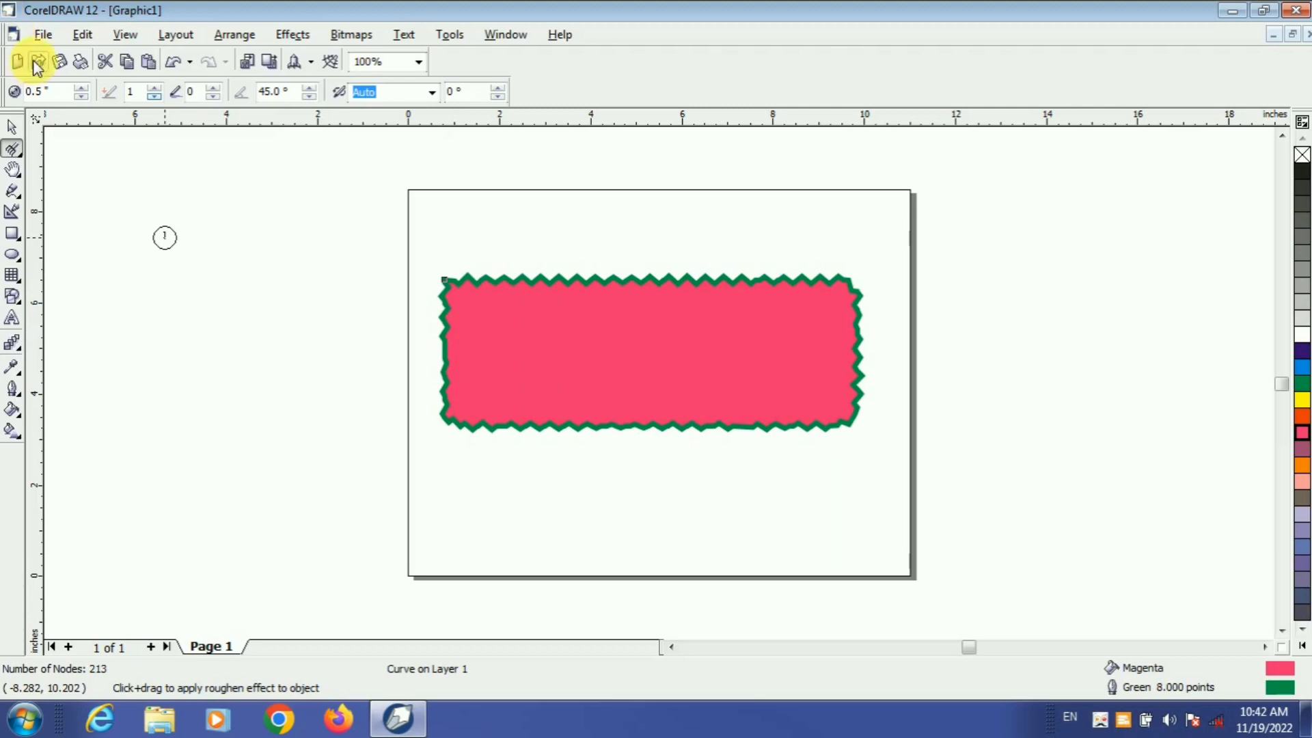
# Undo the roughening of all the rectangle's edges
pyautogui.hotkey('ctrl', 'z')
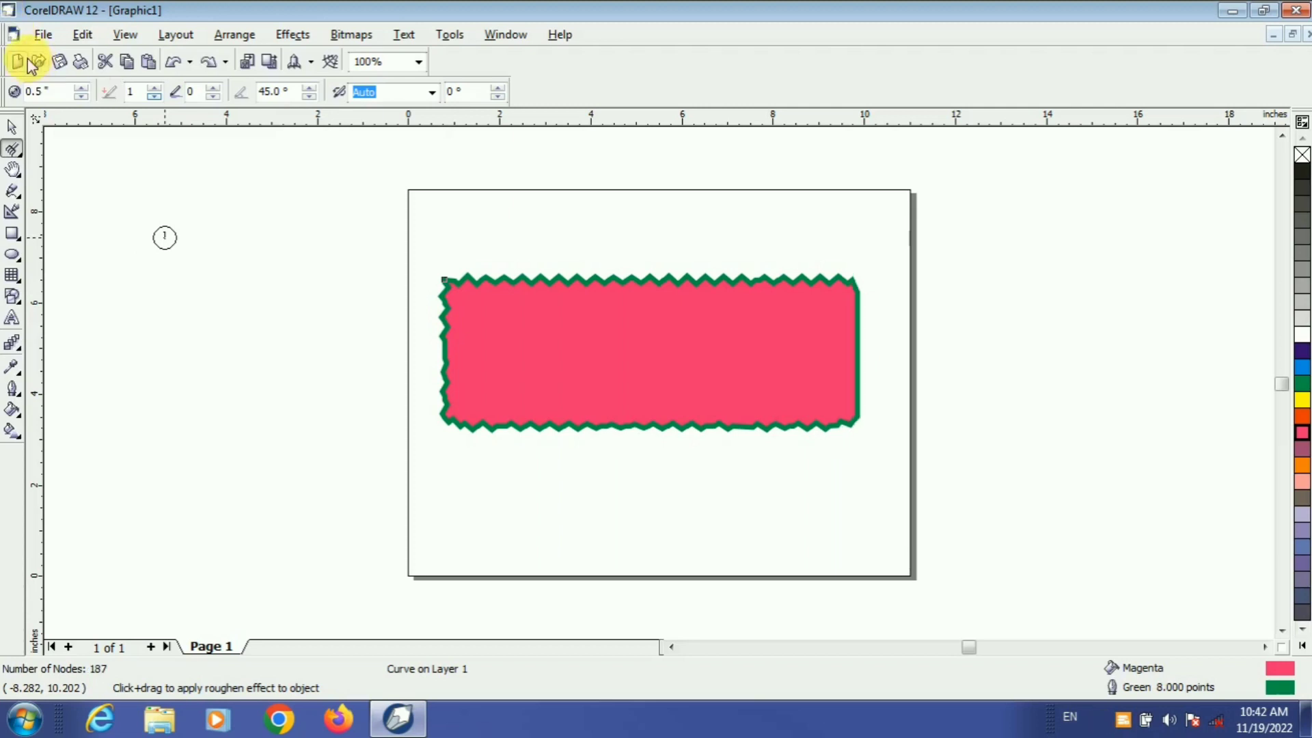
pyautogui.hotkey('ctrl', 'z')
pyautogui.hotkey('ctrl', 'z')
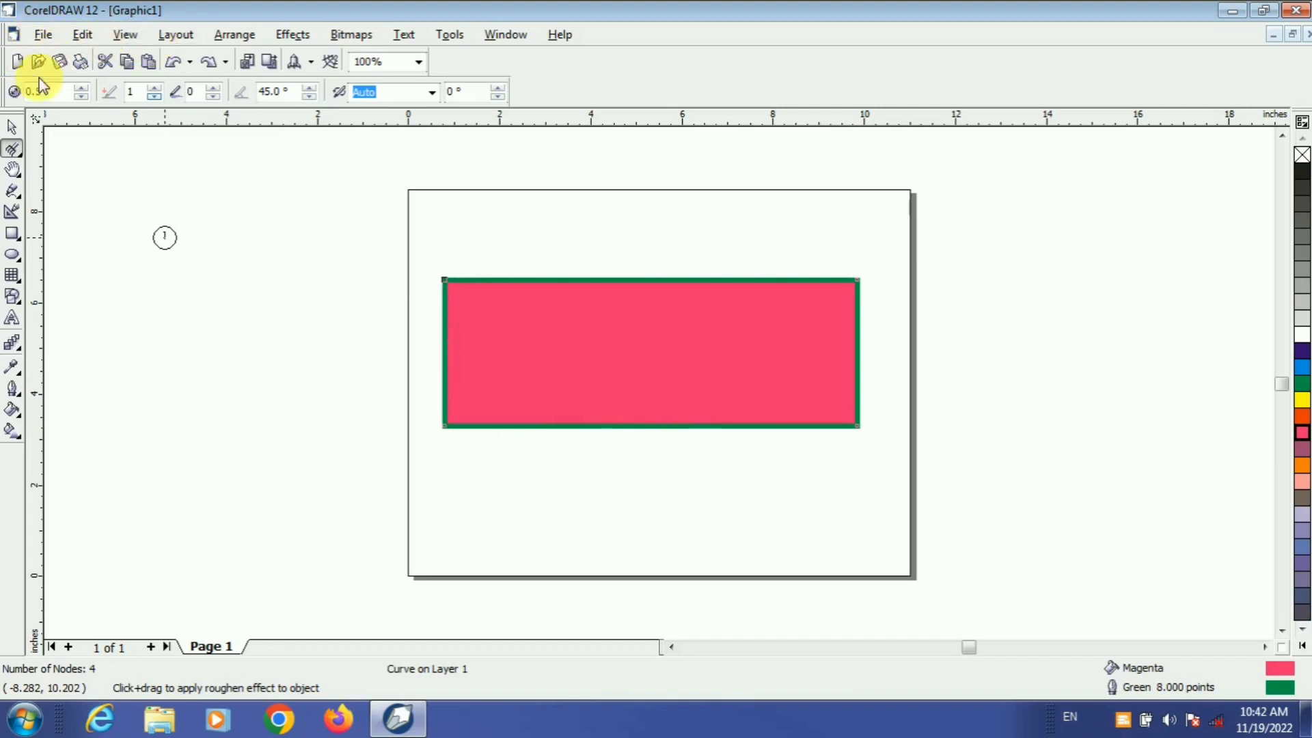
# Rotate the rectangle freely several times about different anchor points using the Free Transform tool
pyautogui.click(20, 153)
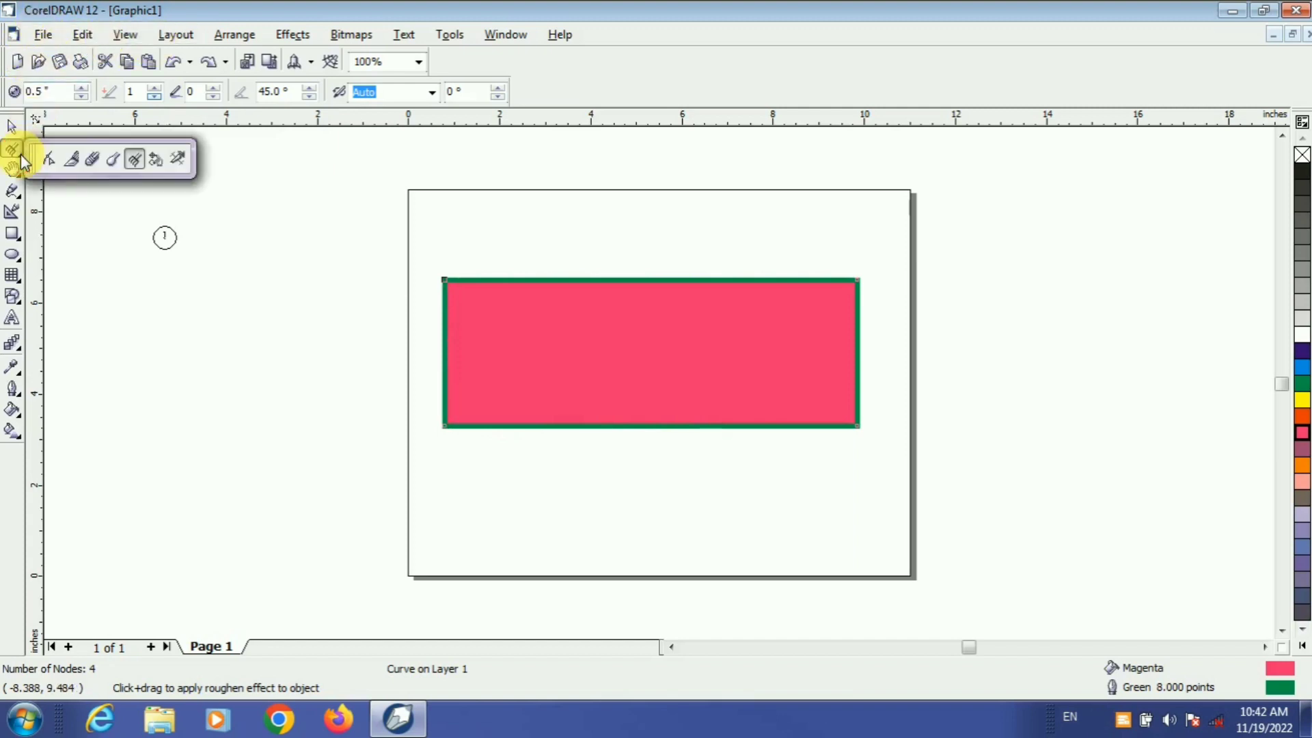
pyautogui.click(162, 166)
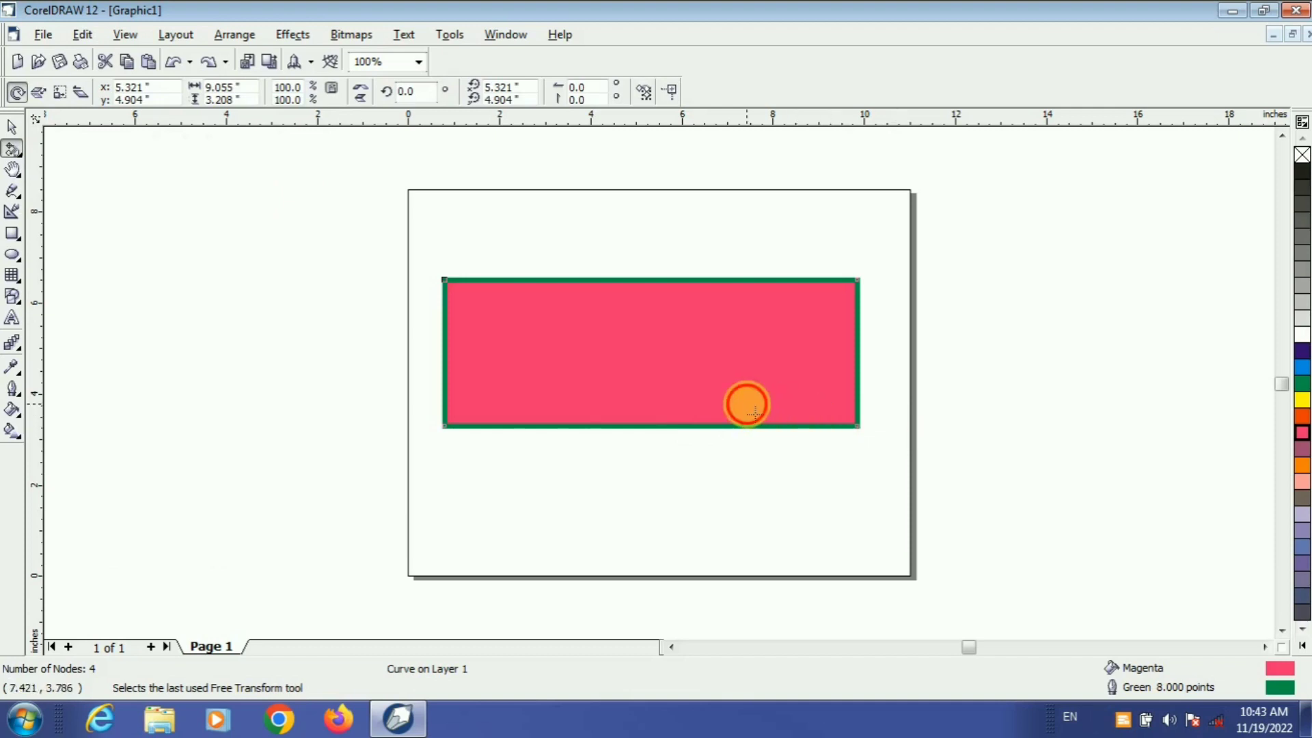
pyautogui.moveTo(753, 412); pyautogui.dragTo(626, 481)
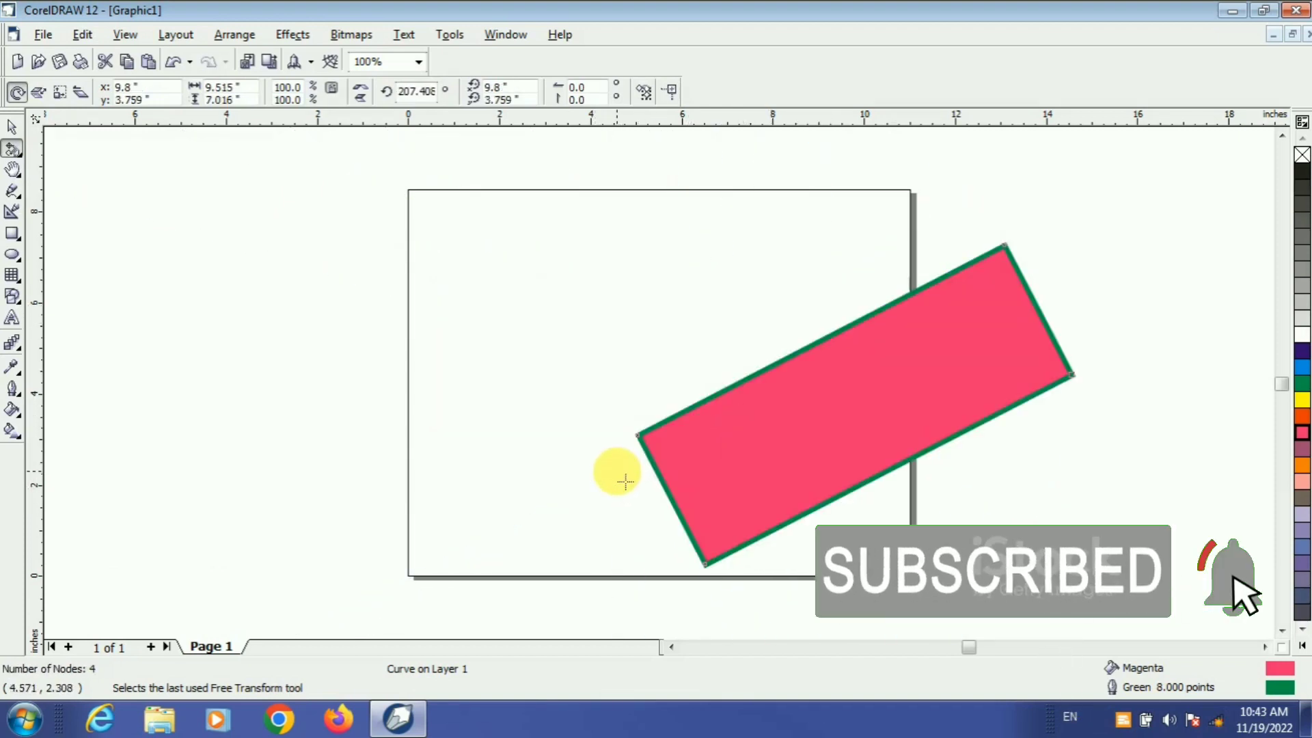
pyautogui.moveTo(820, 416); pyautogui.dragTo(622, 390)
pyautogui.moveTo(597, 322); pyautogui.dragTo(733, 318)
pyautogui.moveTo(732, 395); pyautogui.dragTo(588, 393)
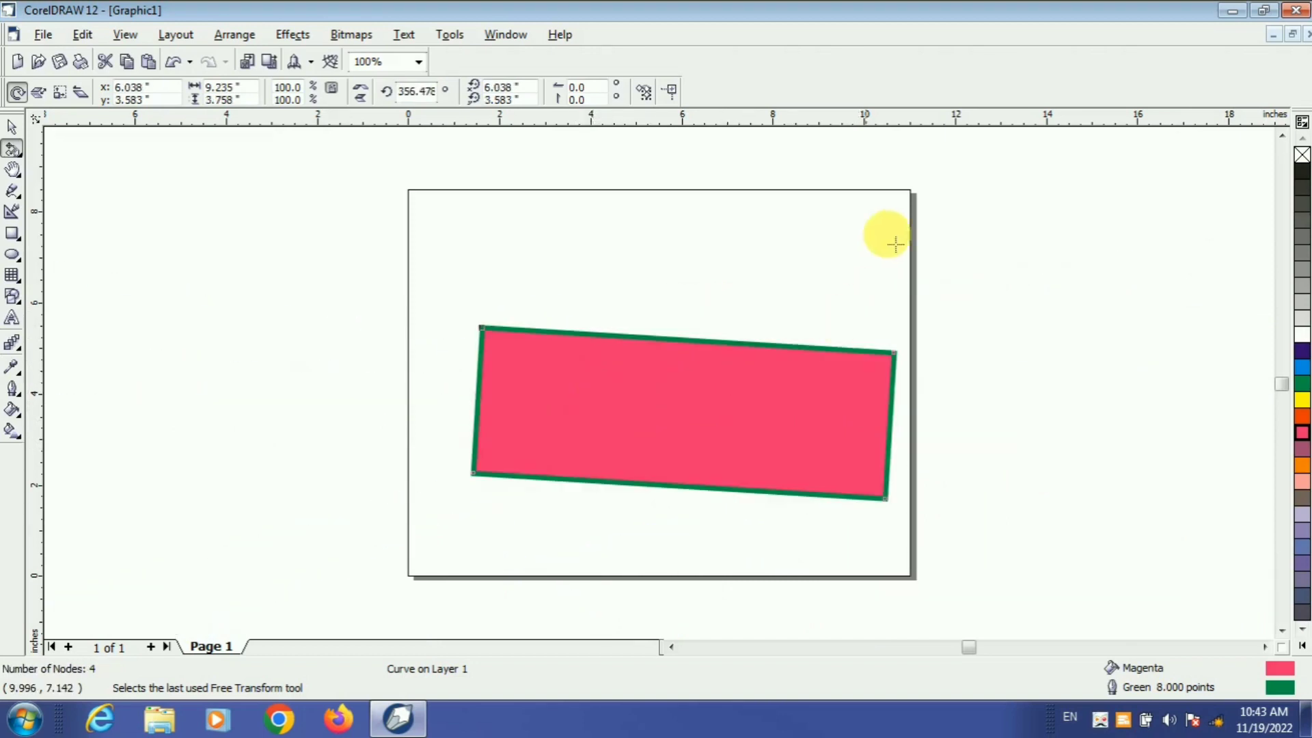
# Undo all the free rotations of the rectangle
pyautogui.hotkey('ctrl', 'z')
pyautogui.hotkey('ctrl', 'z')
pyautogui.hotkey('ctrl', 'z')
pyautogui.hotkey('ctrl', 'z')
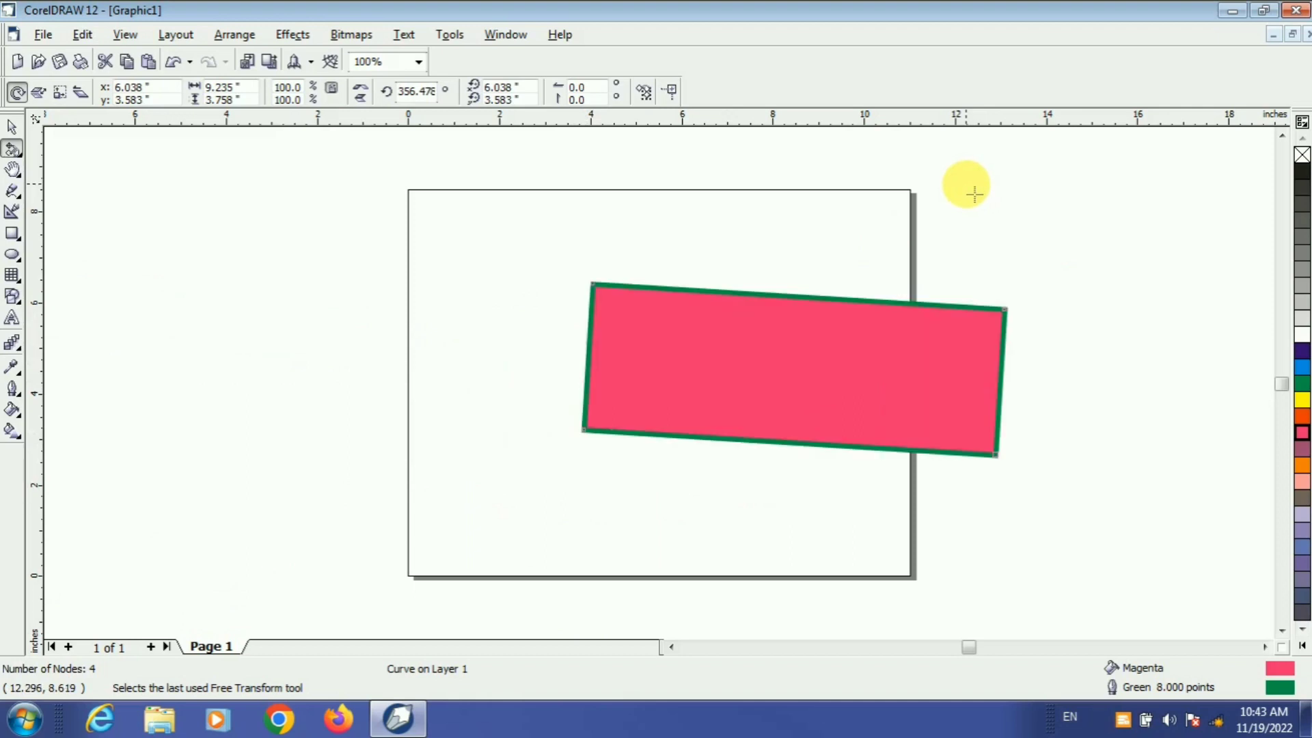
pyautogui.hotkey('ctrl', 'z')
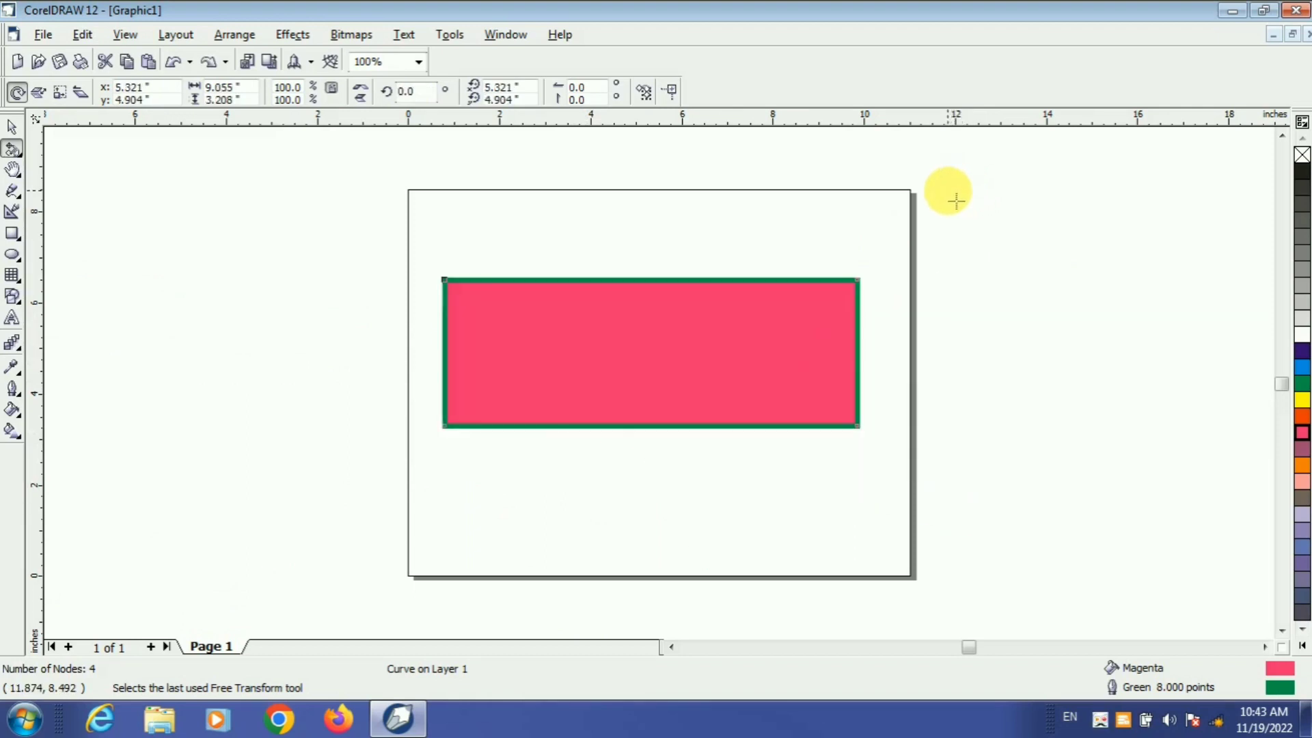
# Draw an ellipse about 3.25 by 3.67 inches overlapping the rectangle's upper-left corner and fill it with yellow
pyautogui.click(18, 154)
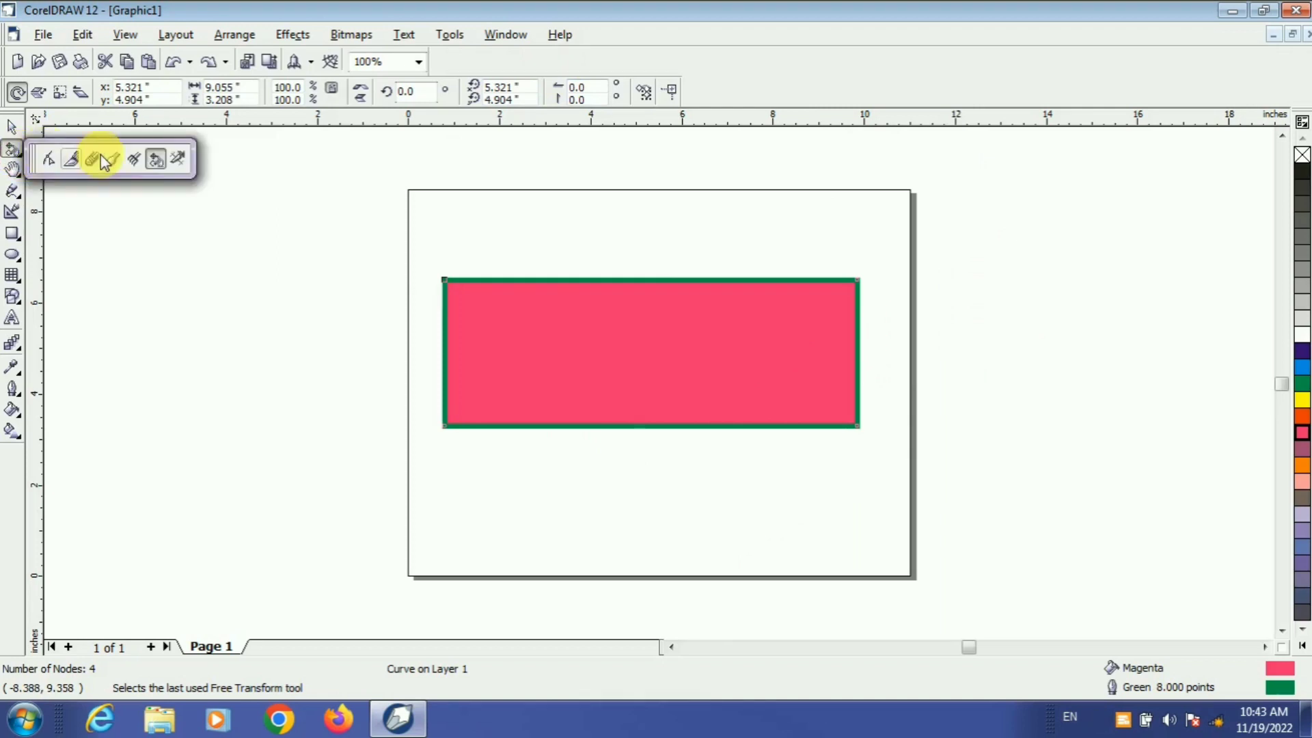
pyautogui.click(176, 160)
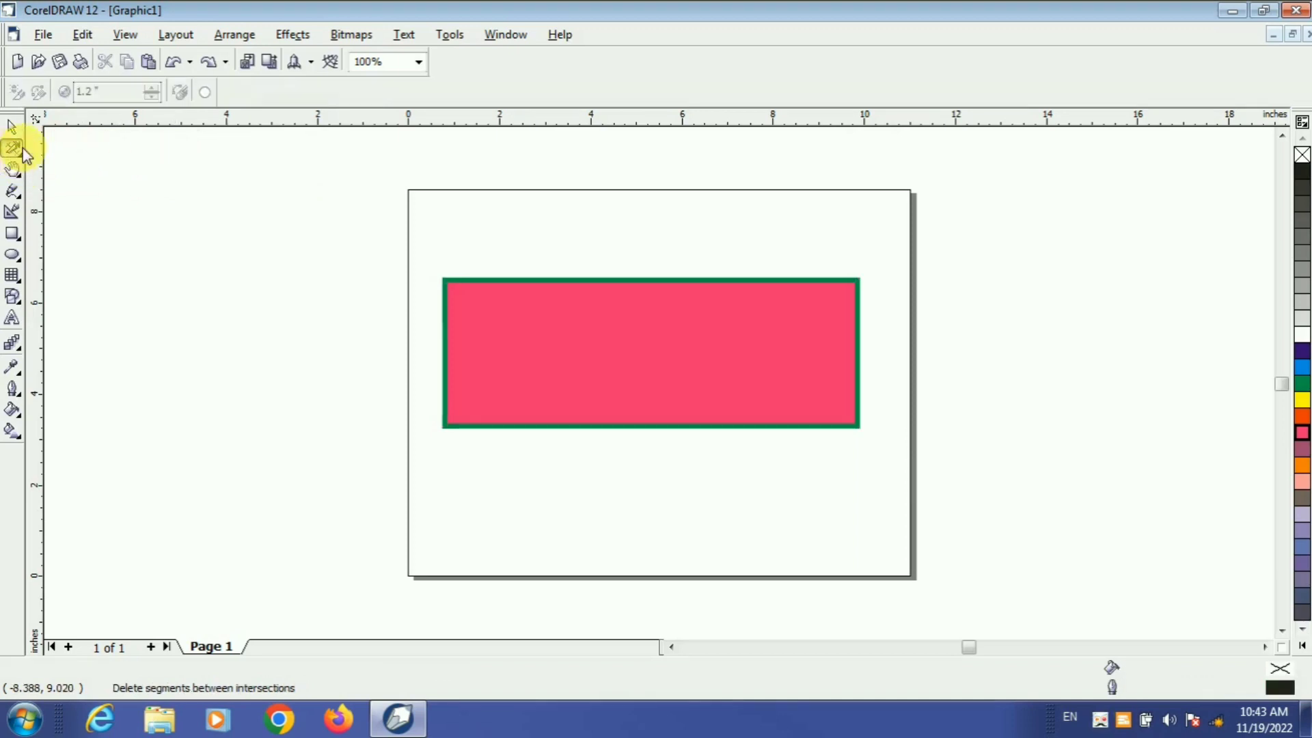
pyautogui.click(11, 258)
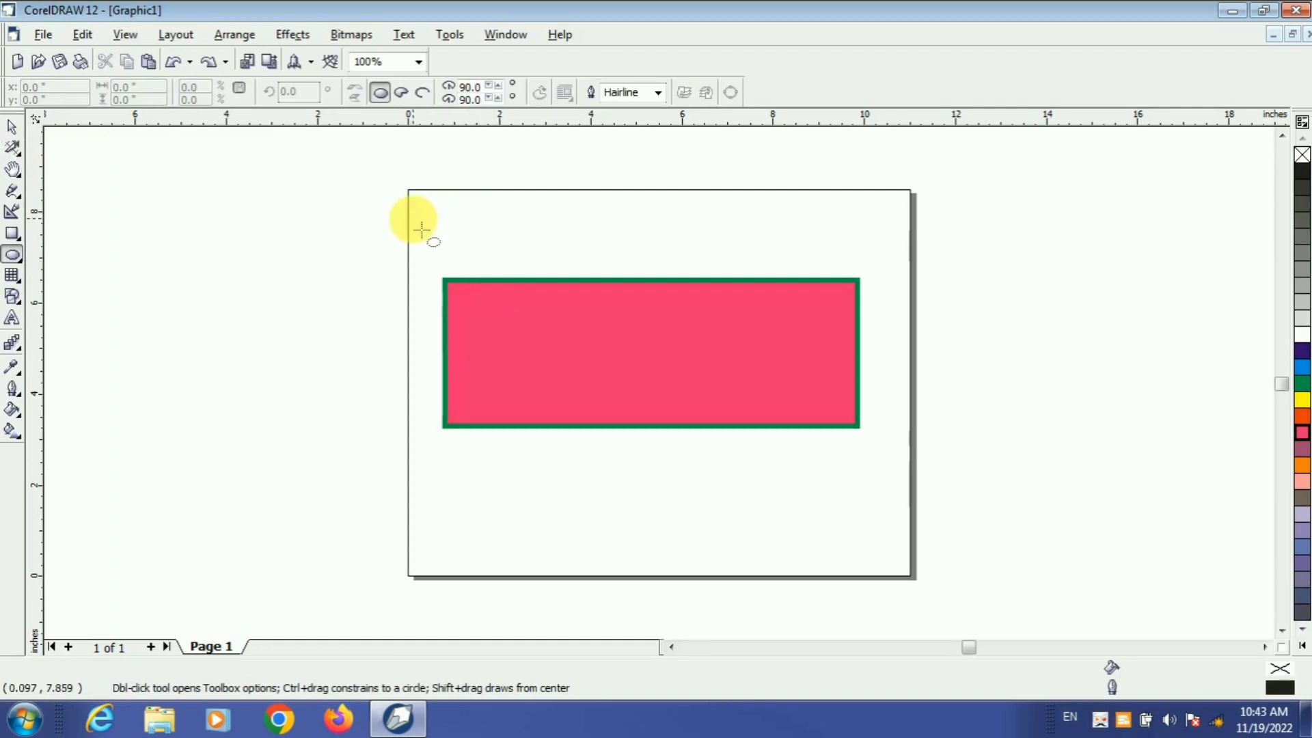
pyautogui.moveTo(422, 219); pyautogui.dragTo(560, 388)
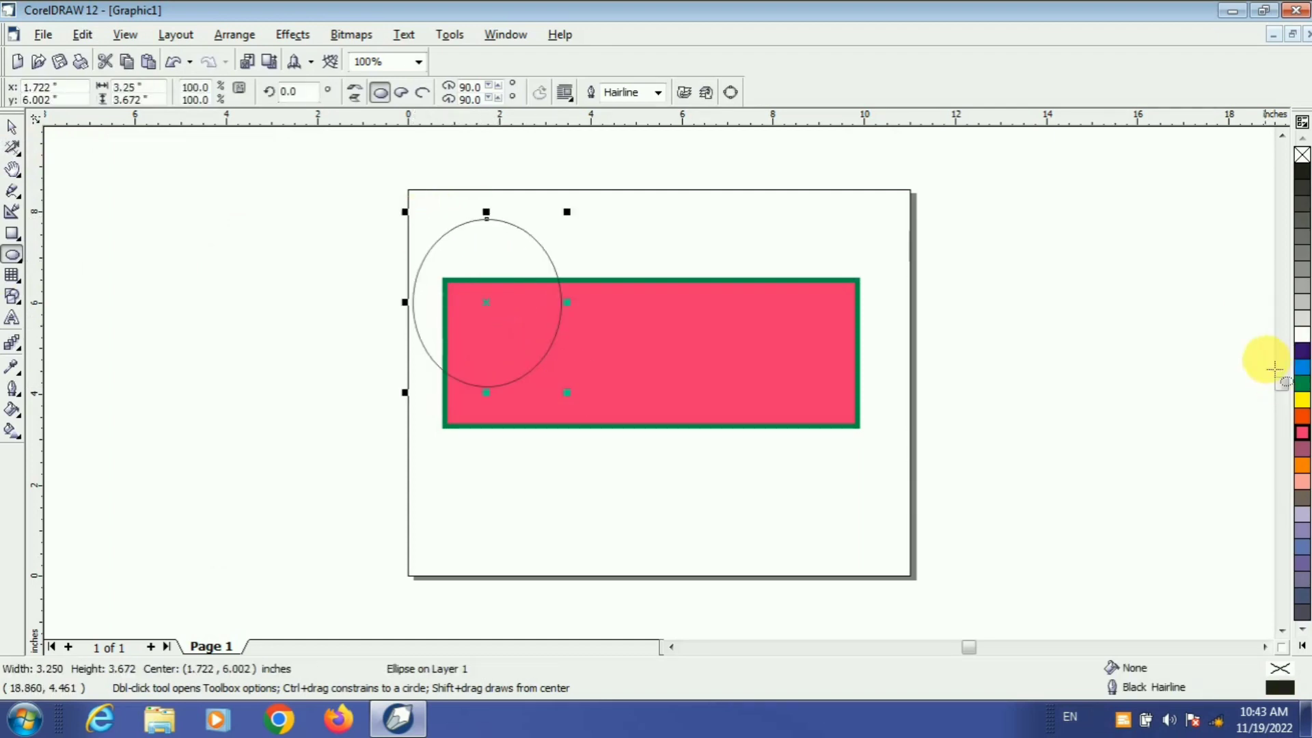
pyautogui.click(1302, 399)
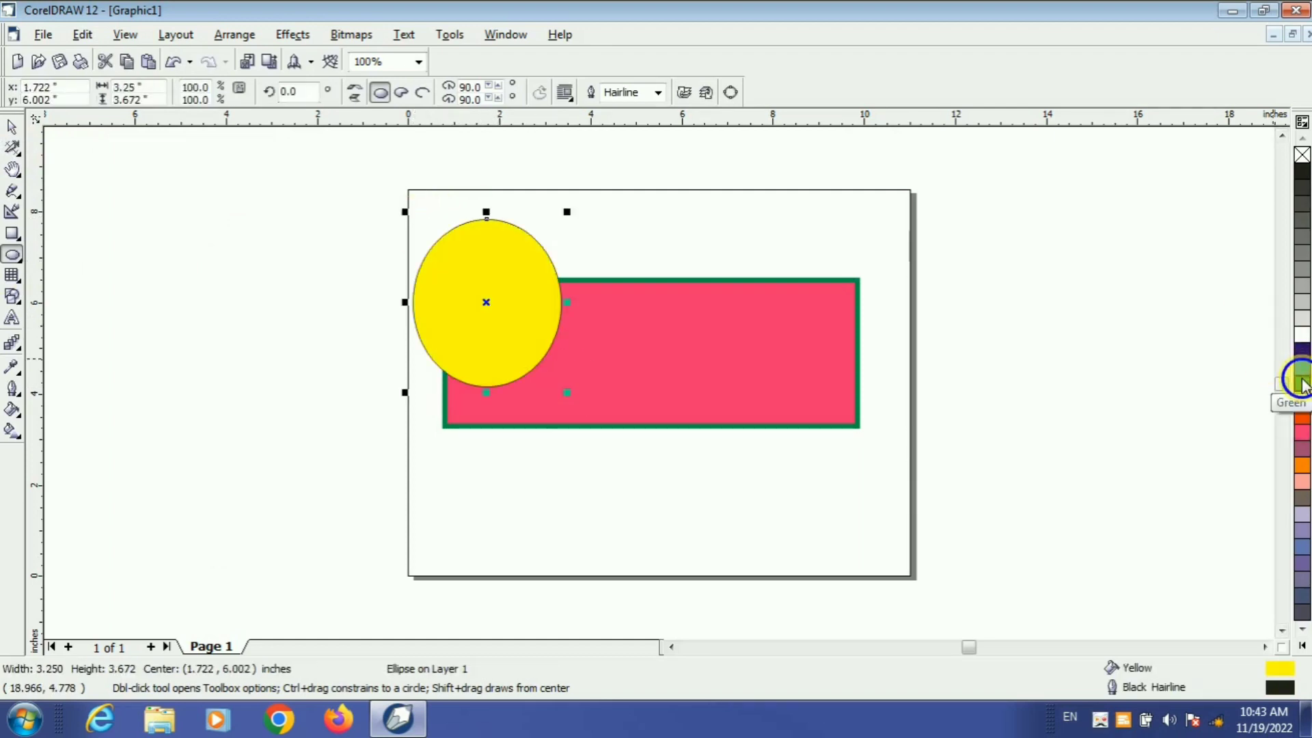
# Give the ellipse a green outline and remove its part outside the rectangle with the Virtual Segment Delete tool
pyautogui.rightClick(1303, 384)
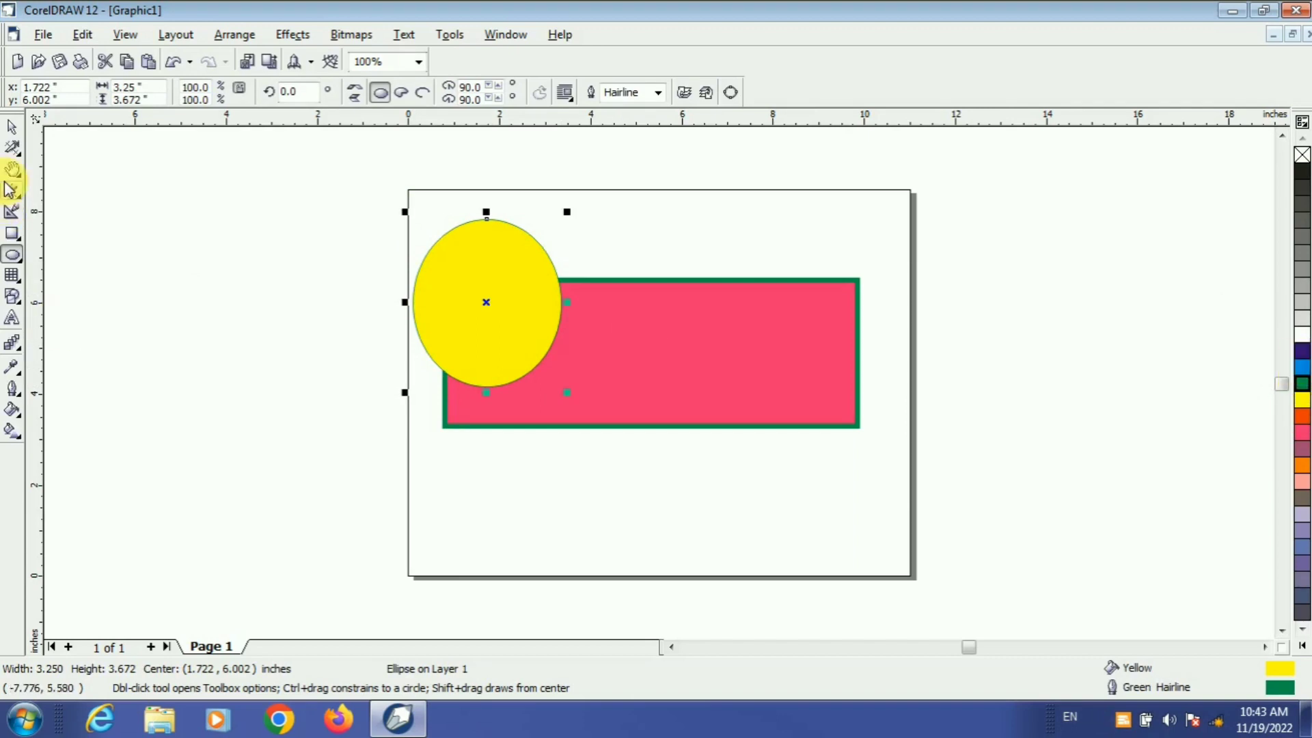
pyautogui.click(13, 148)
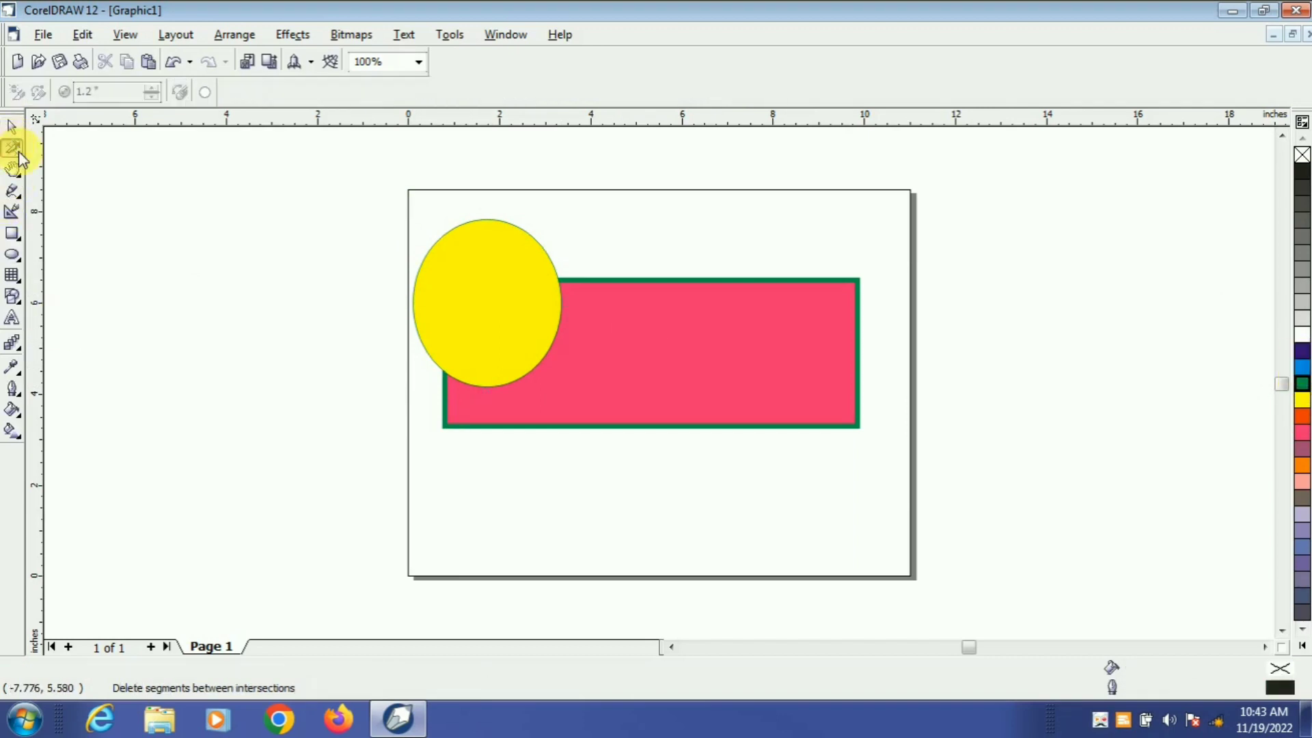
pyautogui.click(21, 156)
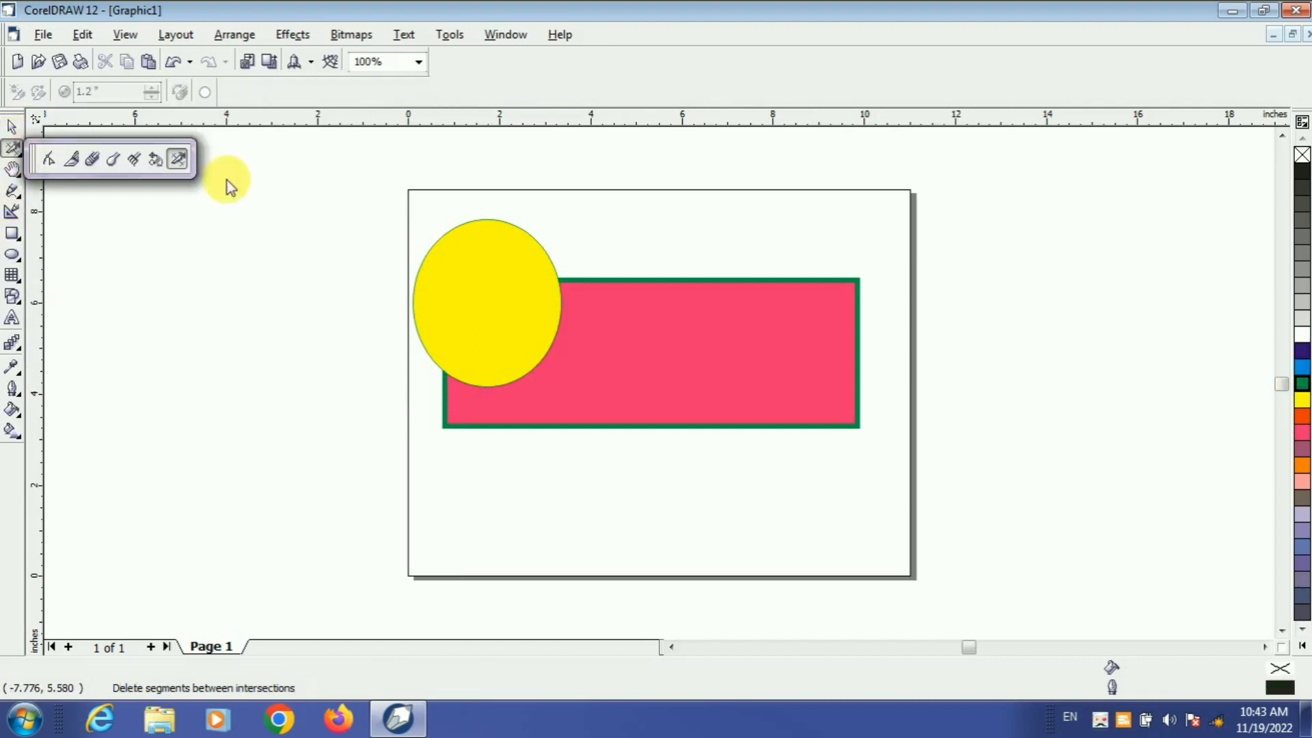
pyautogui.click(178, 161)
pyautogui.moveTo(527, 199); pyautogui.dragTo(484, 243)
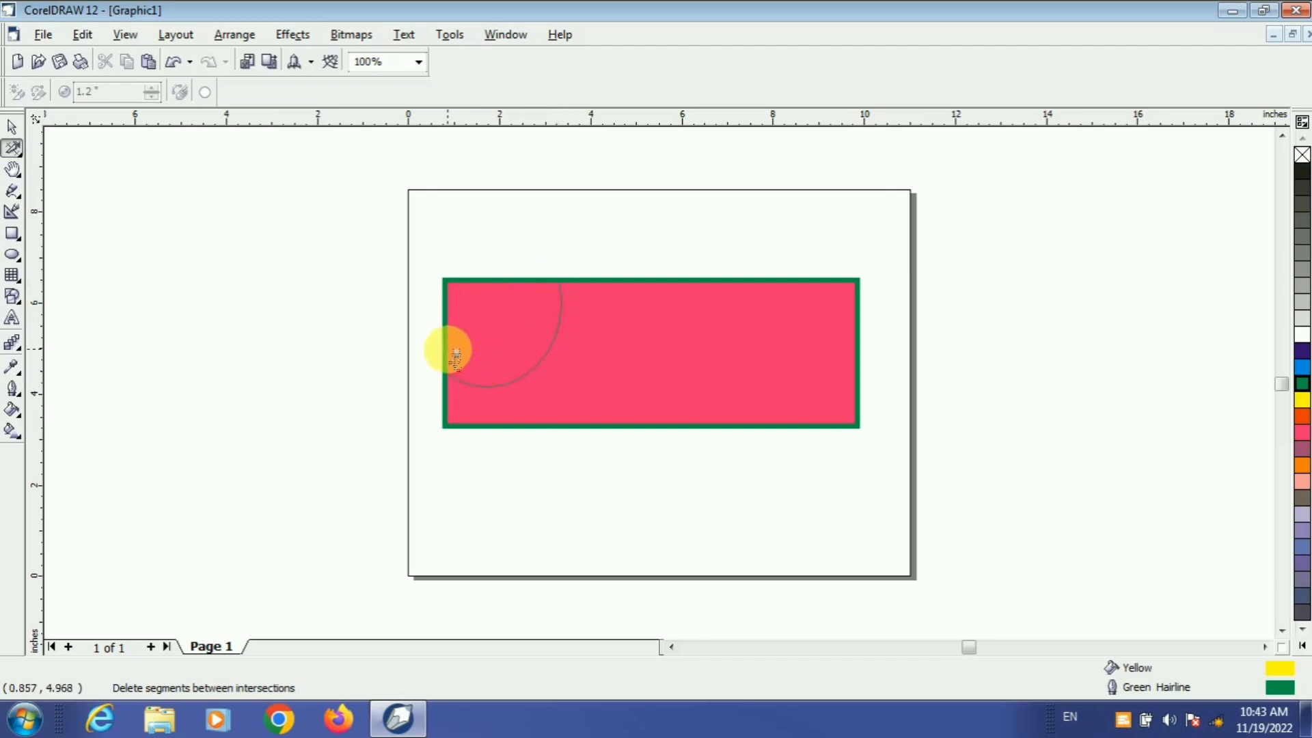
# Move the ellipse's remaining arc off the page to its left, and delete the arc
pyautogui.click(11, 128)
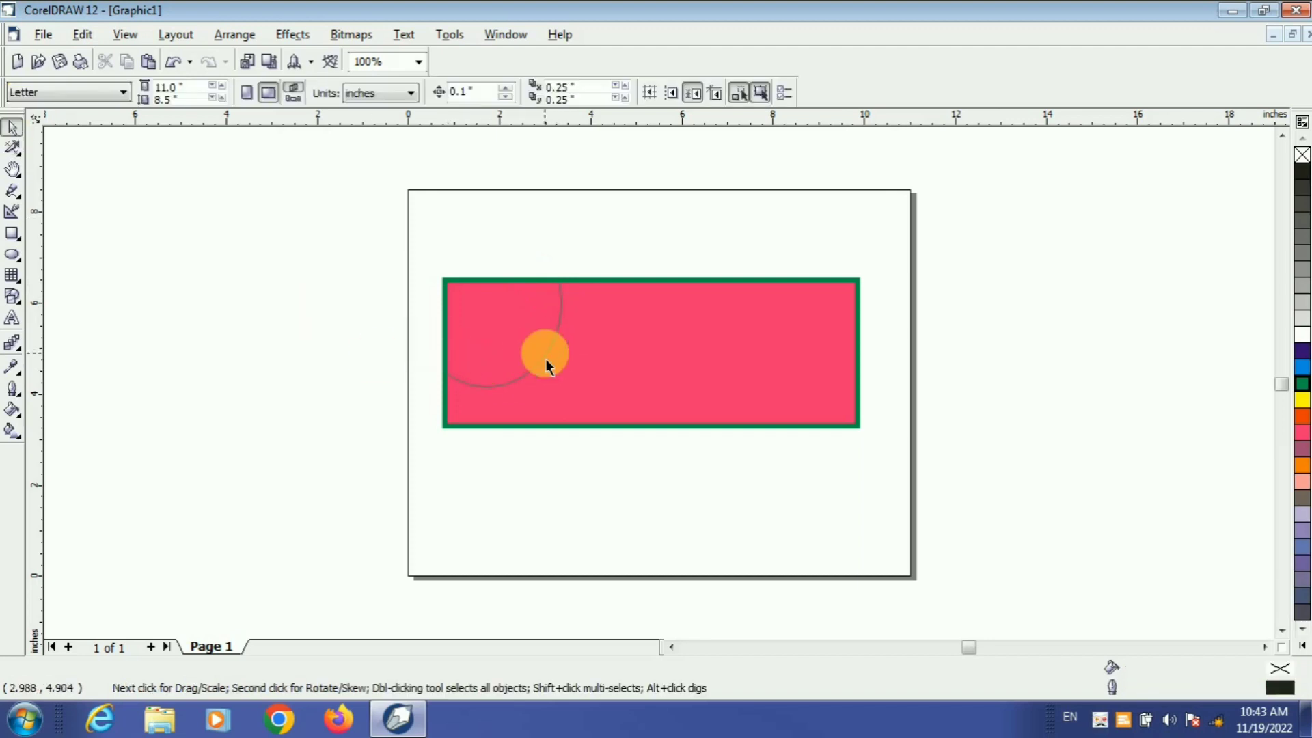
pyautogui.click(547, 361)
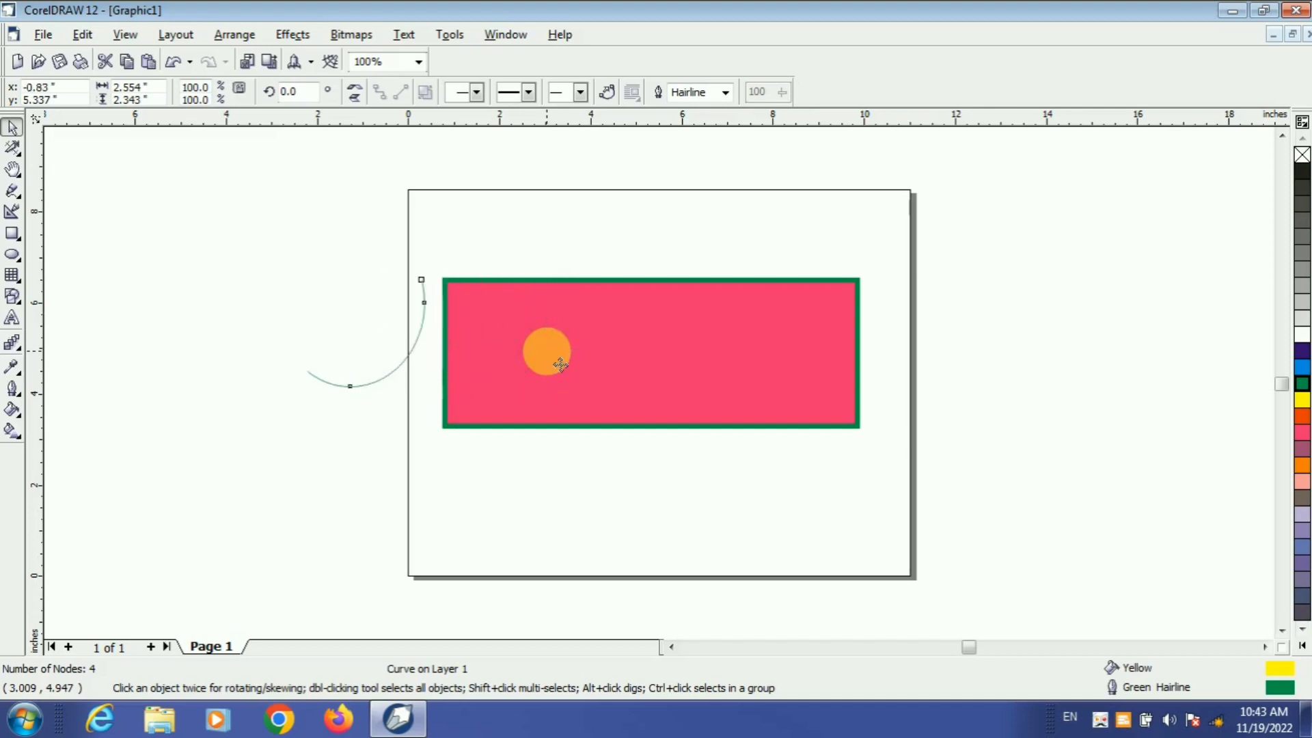
pyautogui.moveTo(560, 364); pyautogui.dragTo(540, 355)
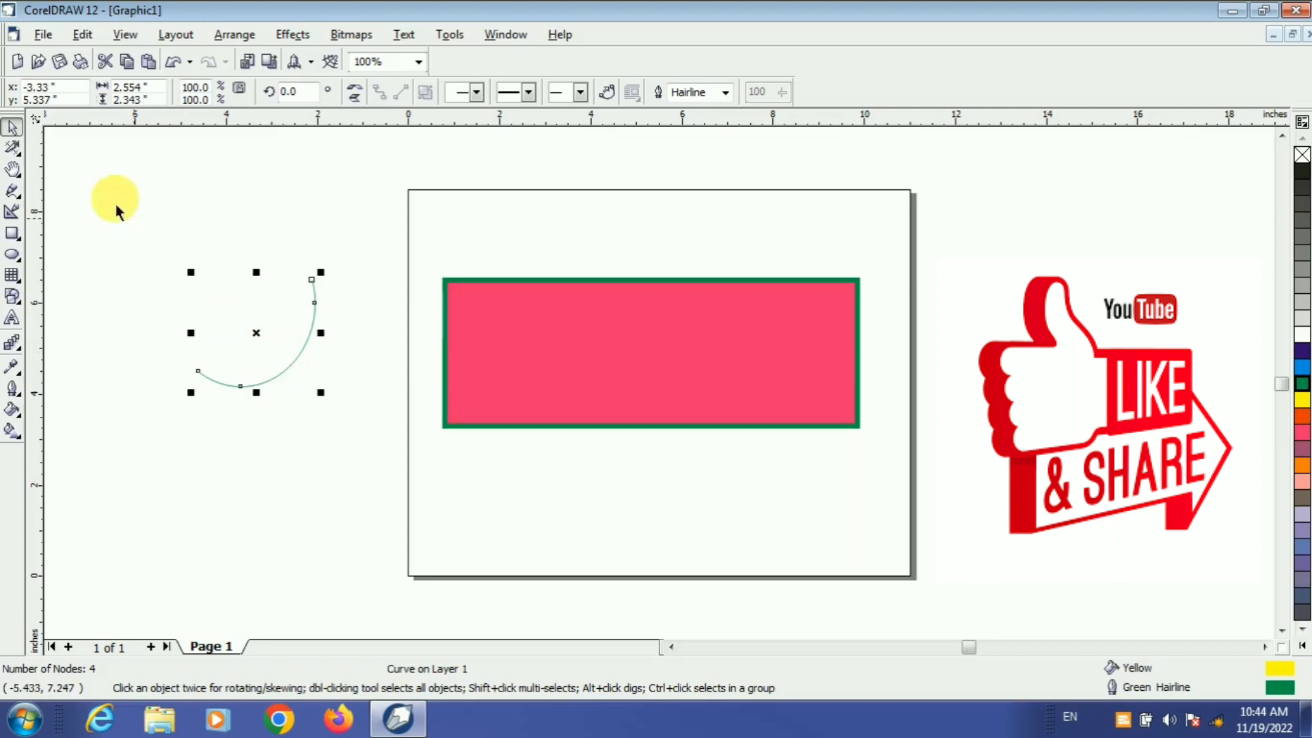
pyautogui.click(23, 156)
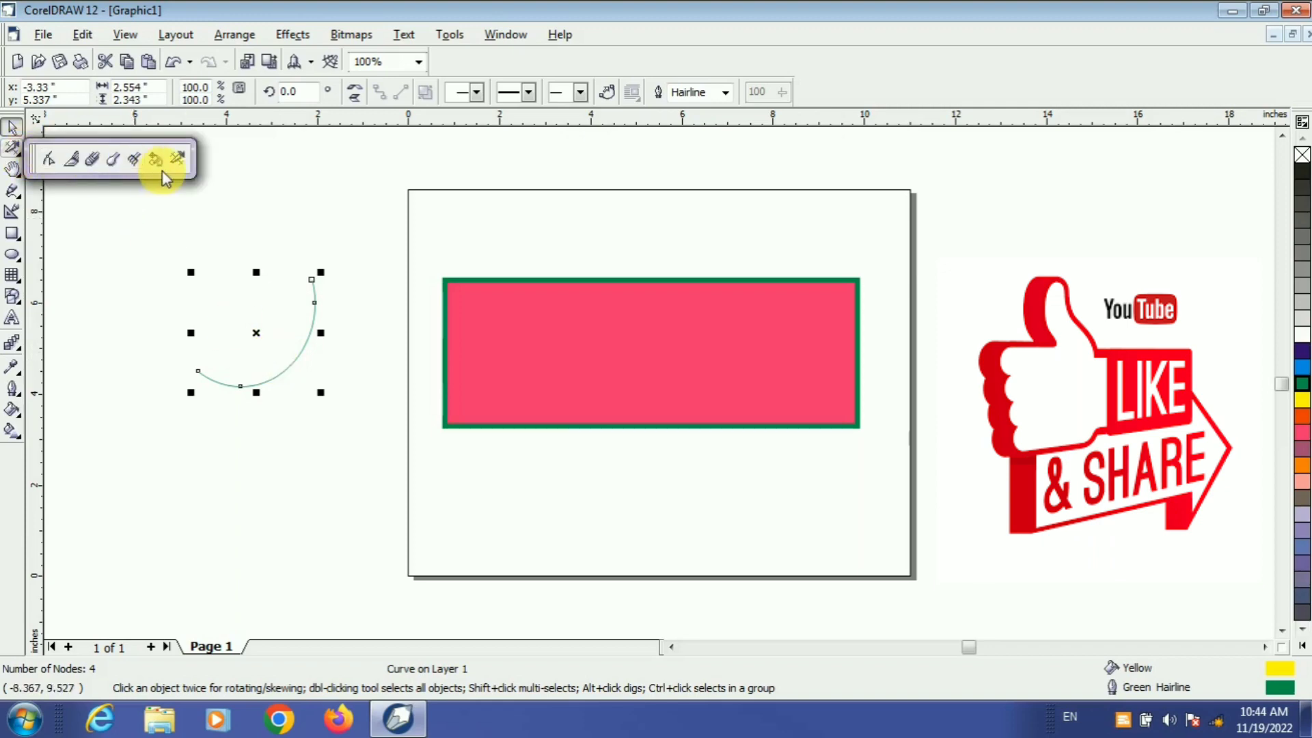
pyautogui.click(305, 202)
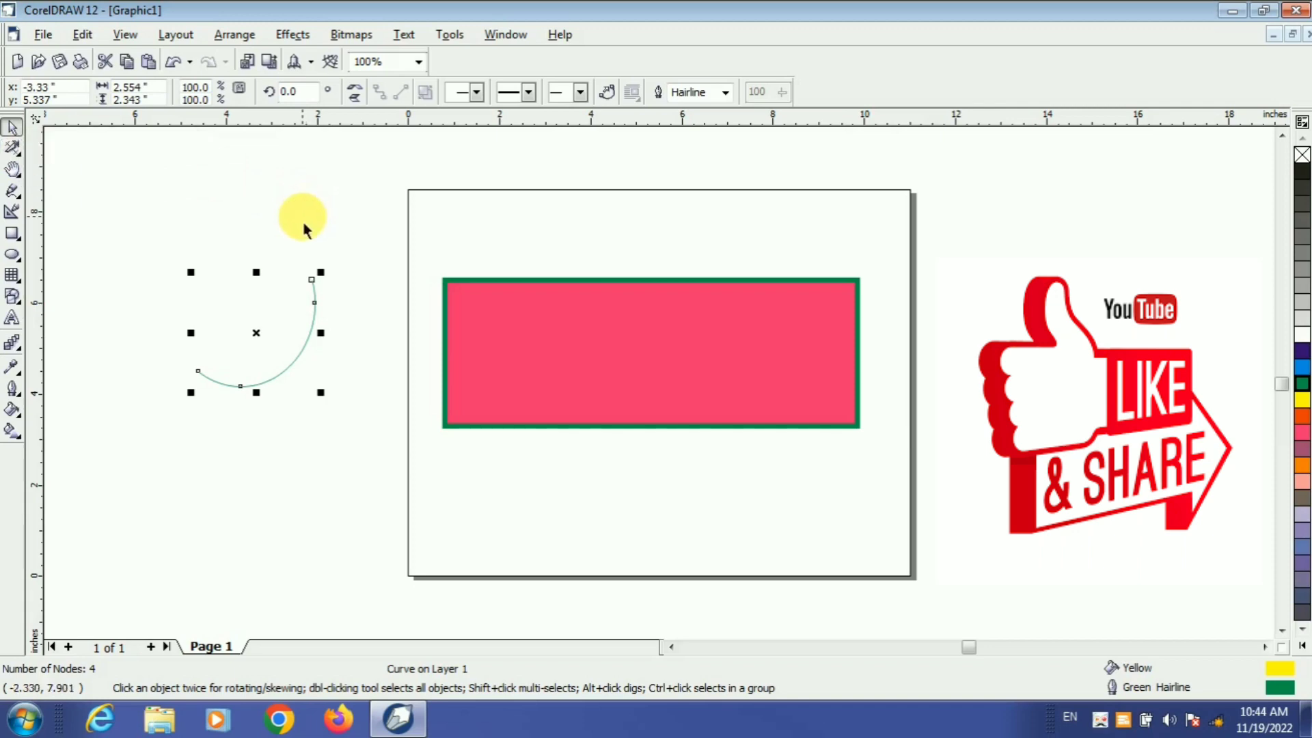
pyautogui.press('Delete')
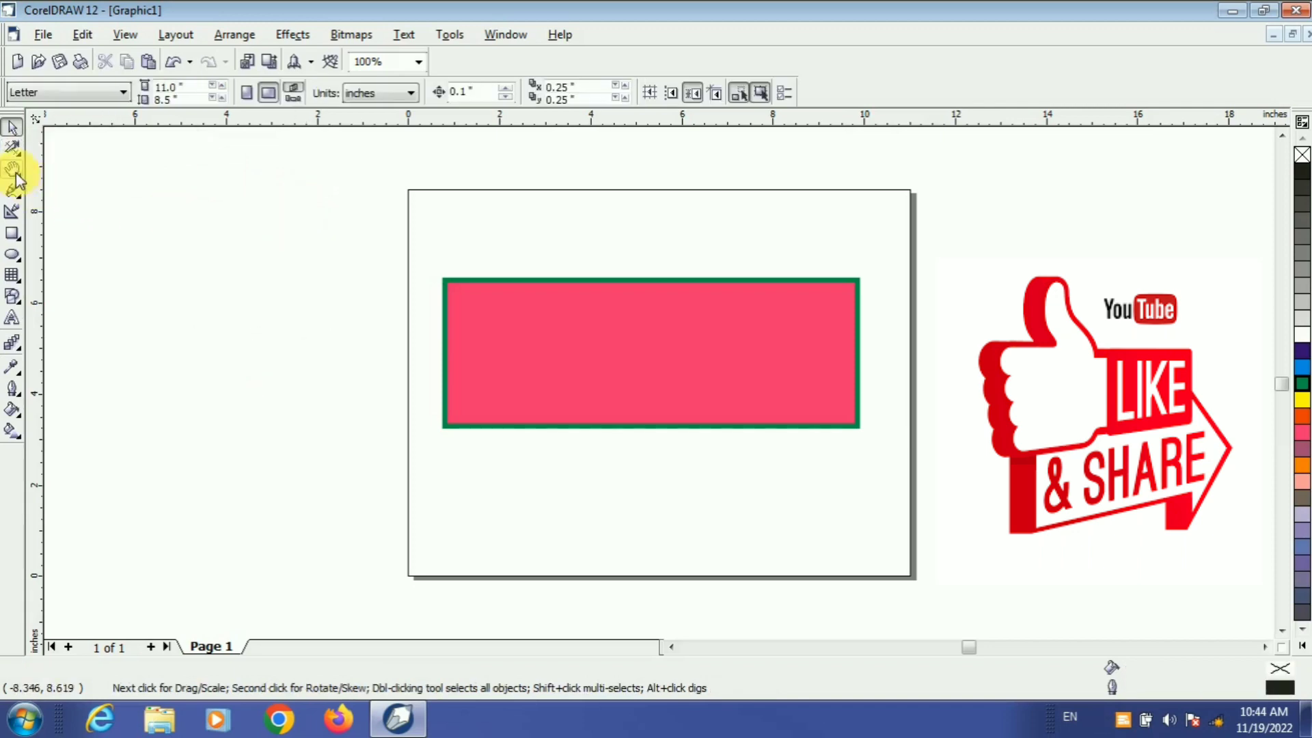
# Magnify areas of the pink rectangle by framing them with the Zoom tool
pyautogui.click(15, 170)
pyautogui.click(15, 170)
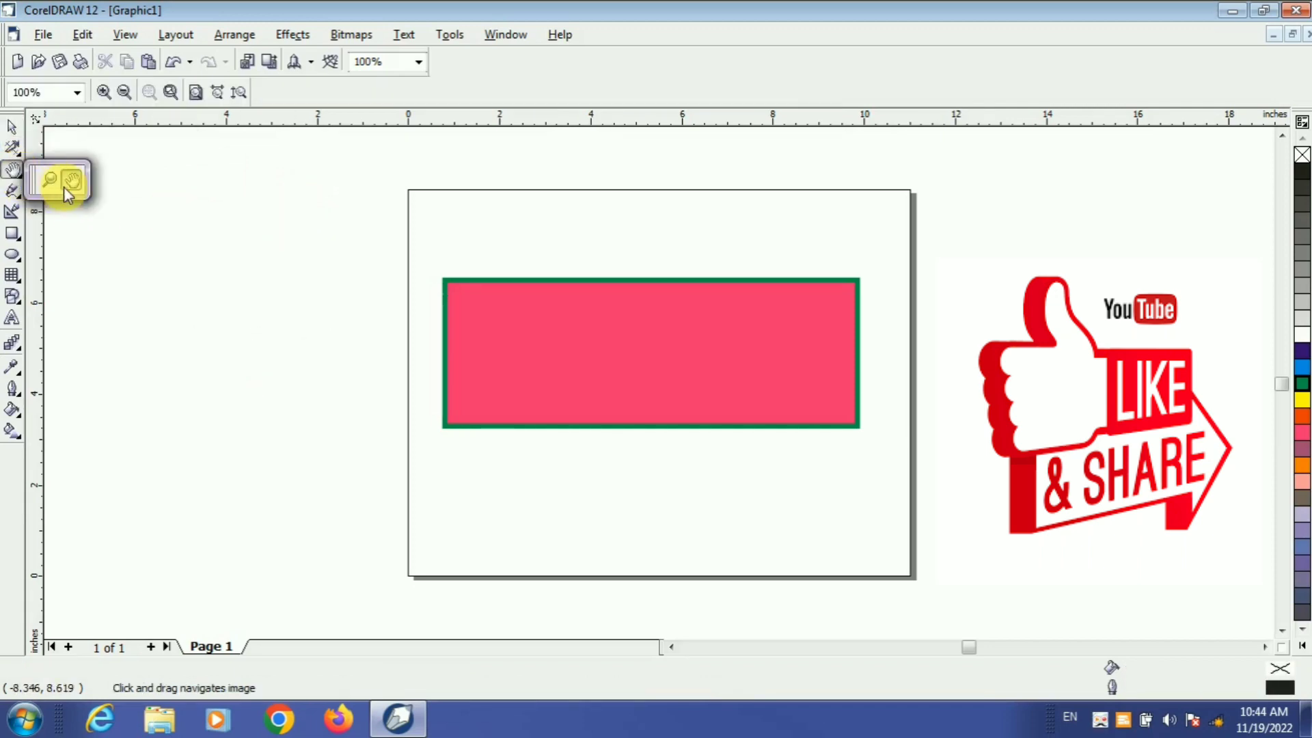
pyautogui.click(49, 180)
pyautogui.moveTo(393, 202); pyautogui.dragTo(991, 546)
pyautogui.moveTo(438, 214); pyautogui.dragTo(1077, 666)
pyautogui.moveTo(553, 255); pyautogui.dragTo(928, 630)
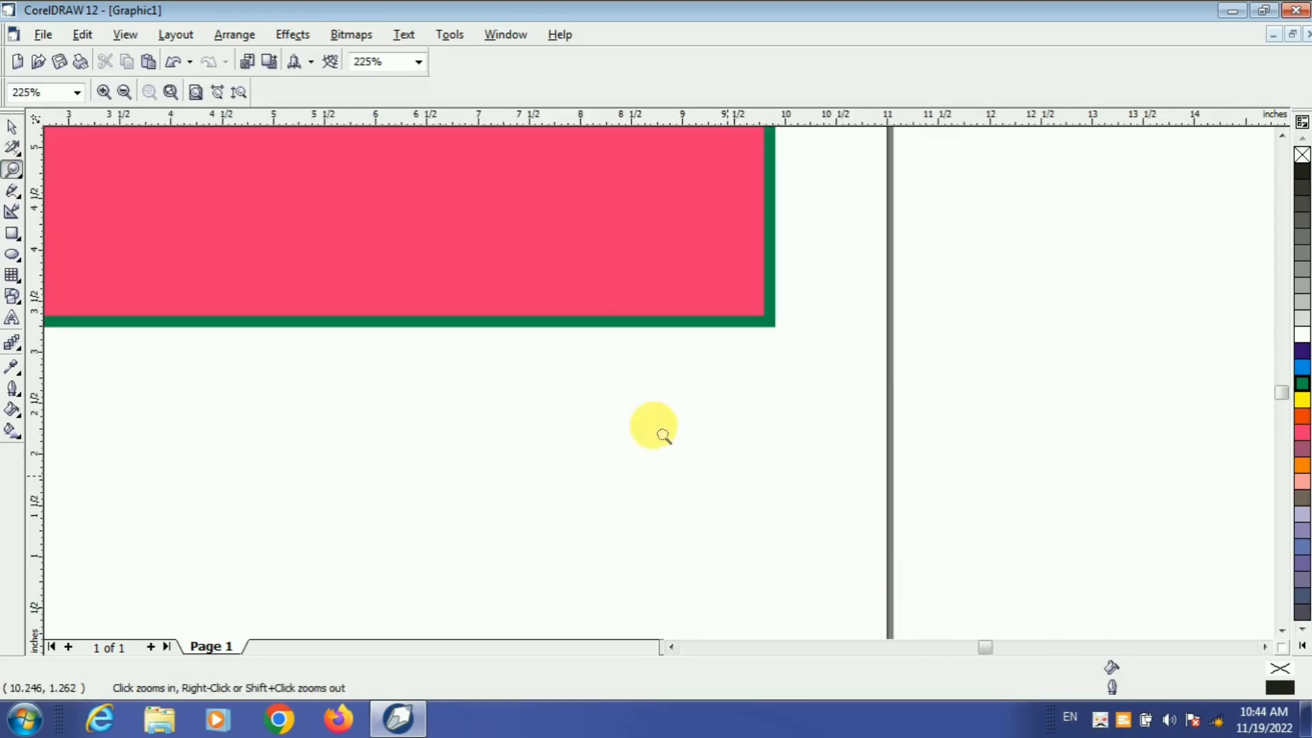
# Zoom out from the rectangle and back in on it, and fit the whole page in the view
pyautogui.click(127, 94)
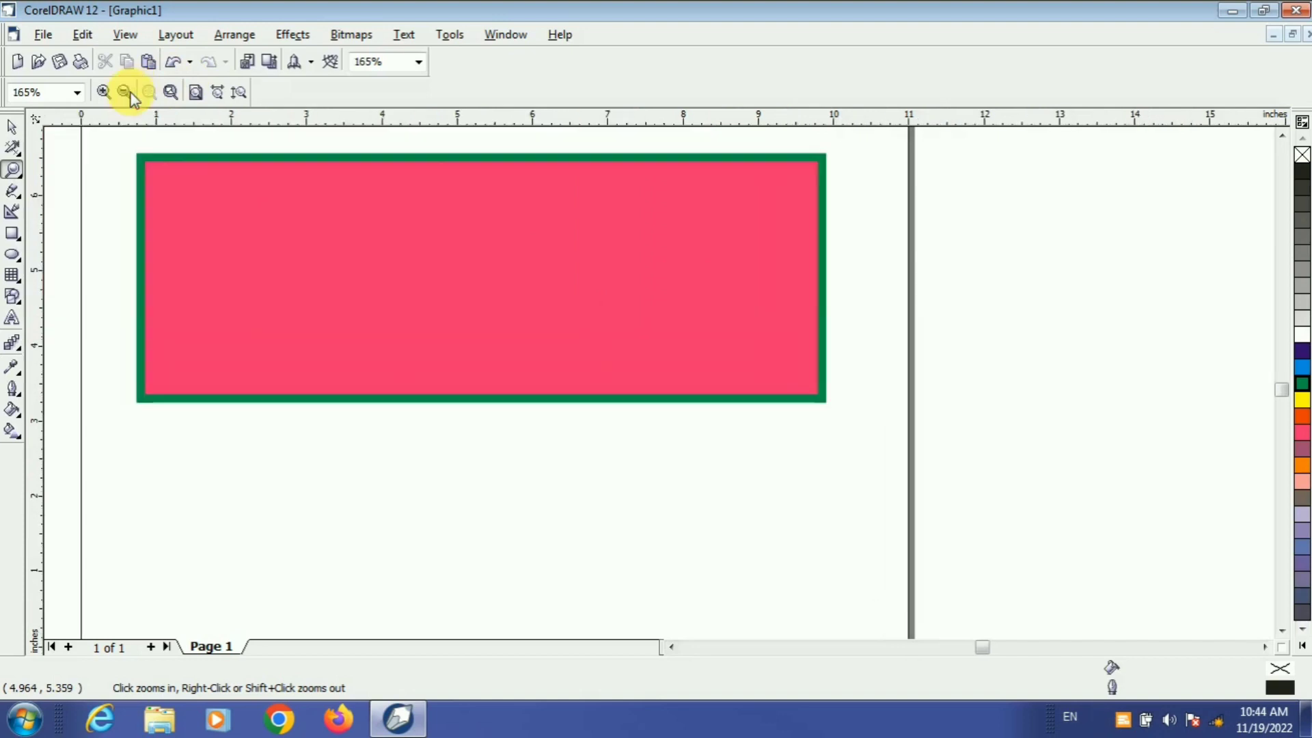
pyautogui.click(128, 94)
pyautogui.click(103, 93)
pyautogui.click(104, 93)
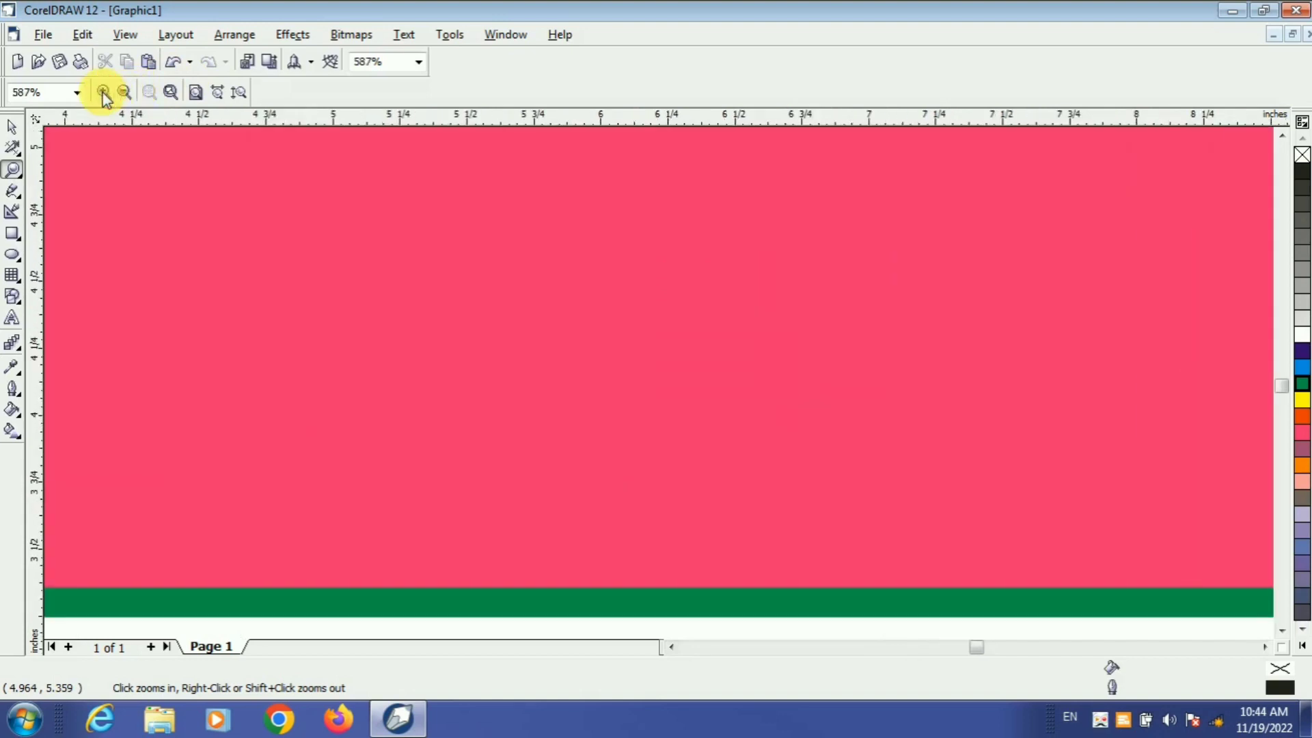
pyautogui.click(197, 94)
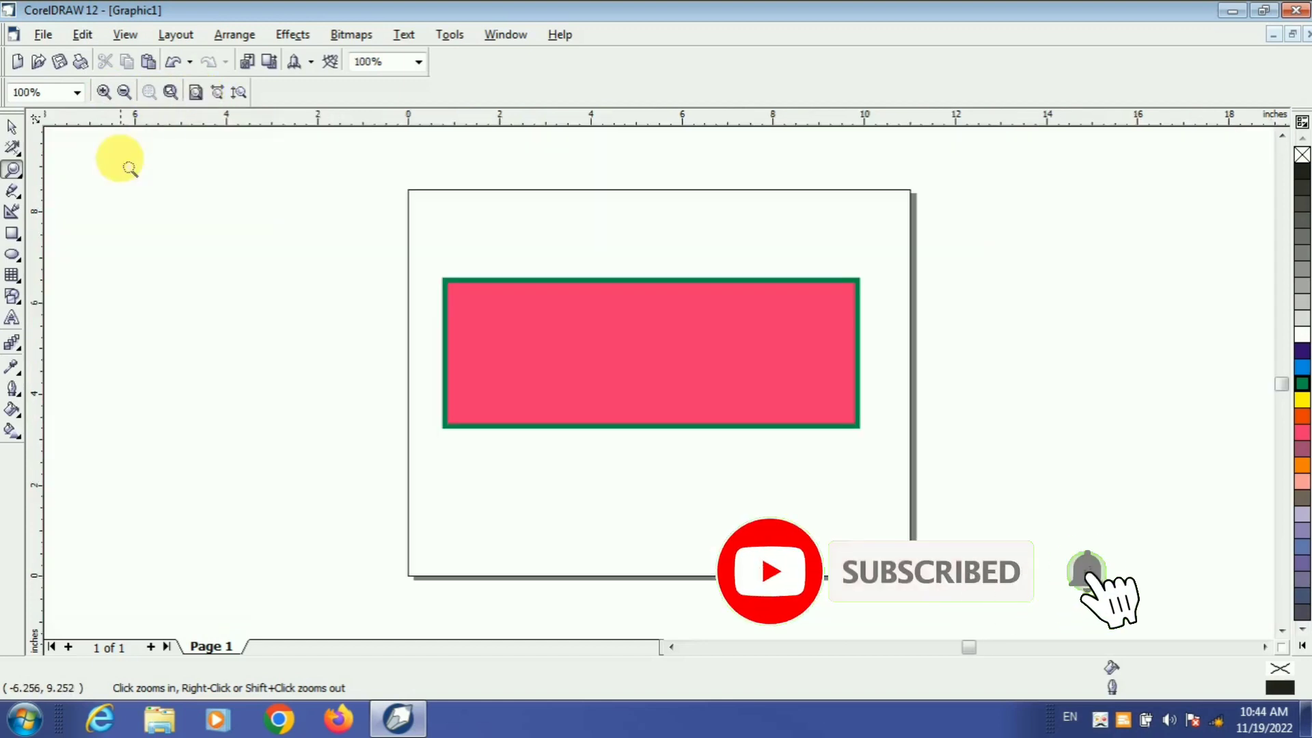
# Pan the page view slightly with the Hand tool
pyautogui.click(21, 178)
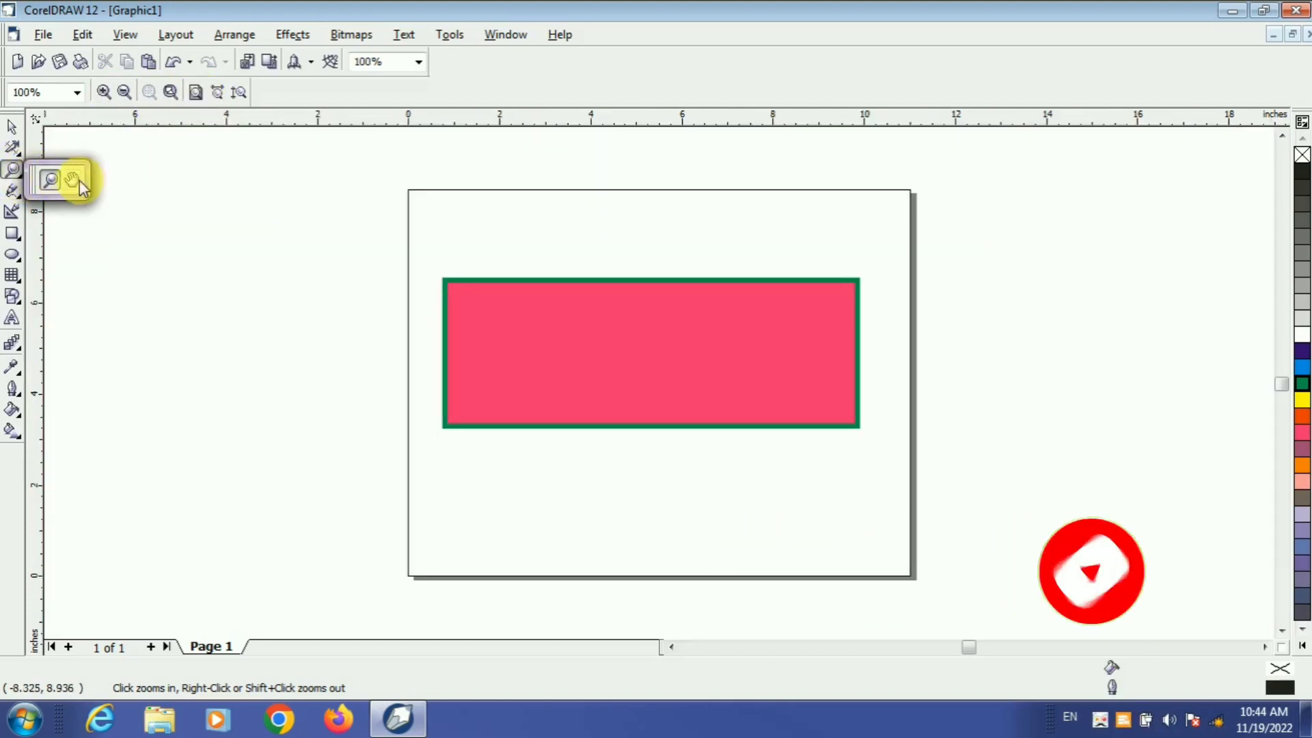
pyautogui.click(75, 177)
pyautogui.moveTo(743, 330)
pyautogui.mouseDown()
pyautogui.moveTo(433, 454)
pyautogui.moveTo(833, 428)
pyautogui.moveTo(735, 333)
pyautogui.mouseUp()
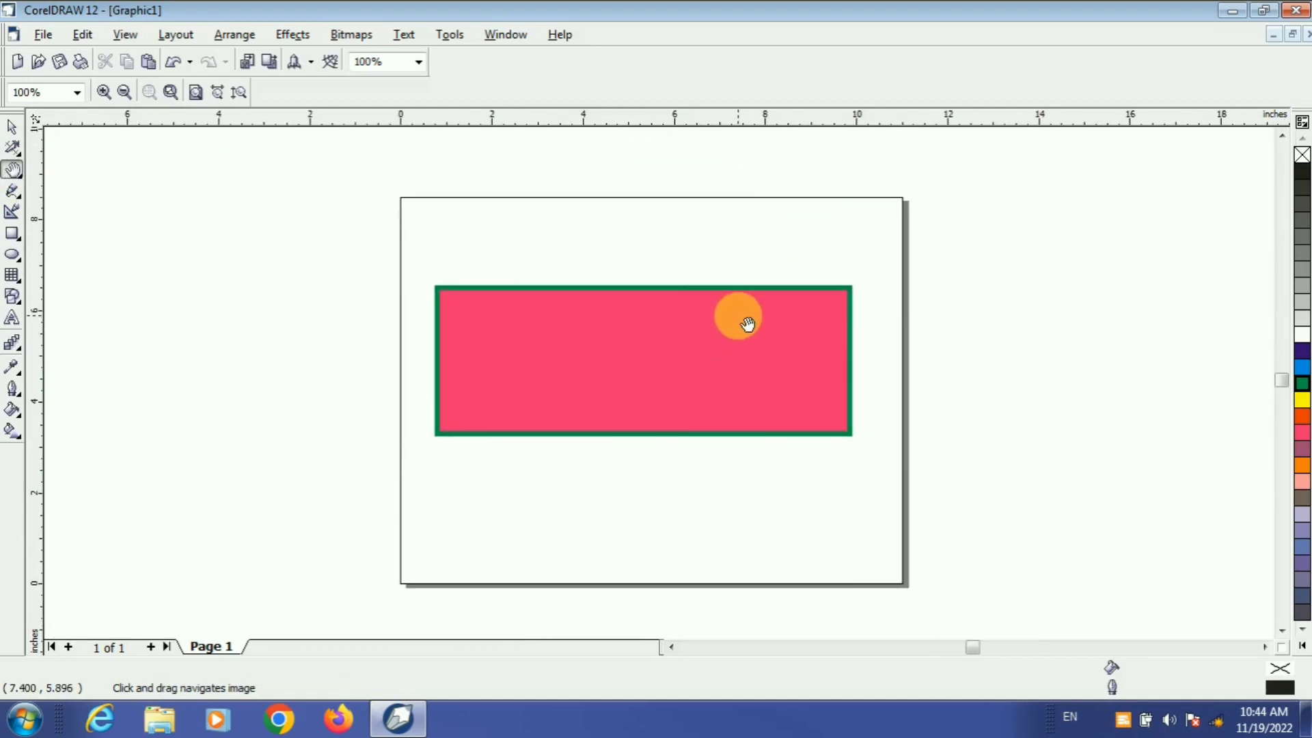